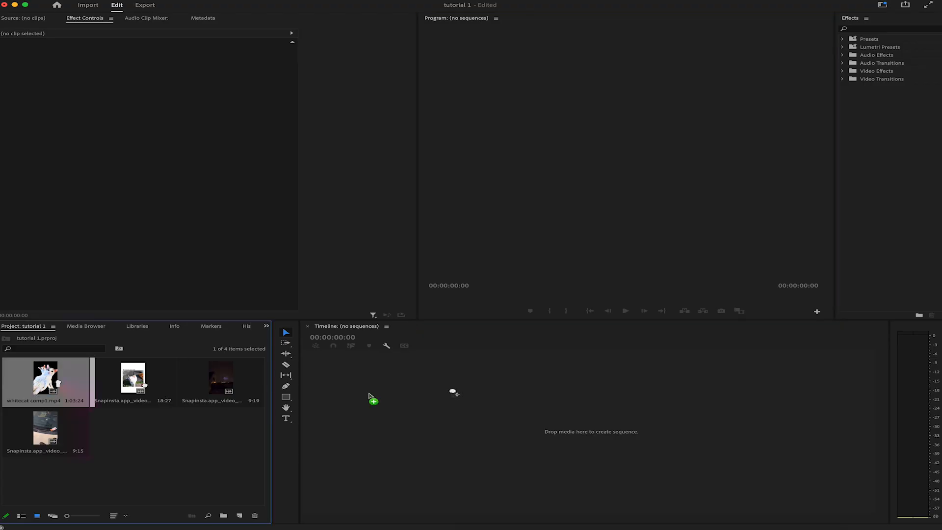
Step: Create a sequence from whitecat comp1.mp4 and delete the clip so the timeline is empty
left_click_drag(370, 395, 534, 378)
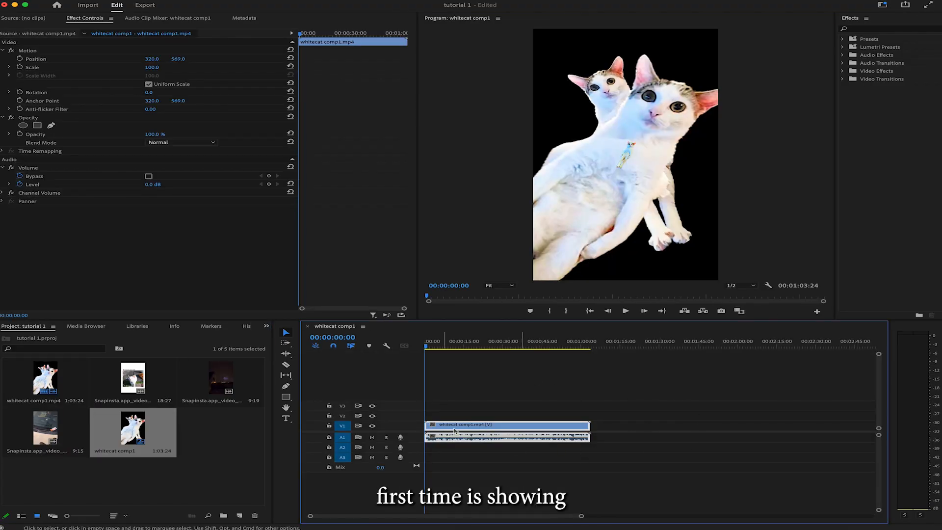
key("Delete")
Step: Check the sequence settings for frame size and timebase, leaving them as they are
left_click(135, 1)
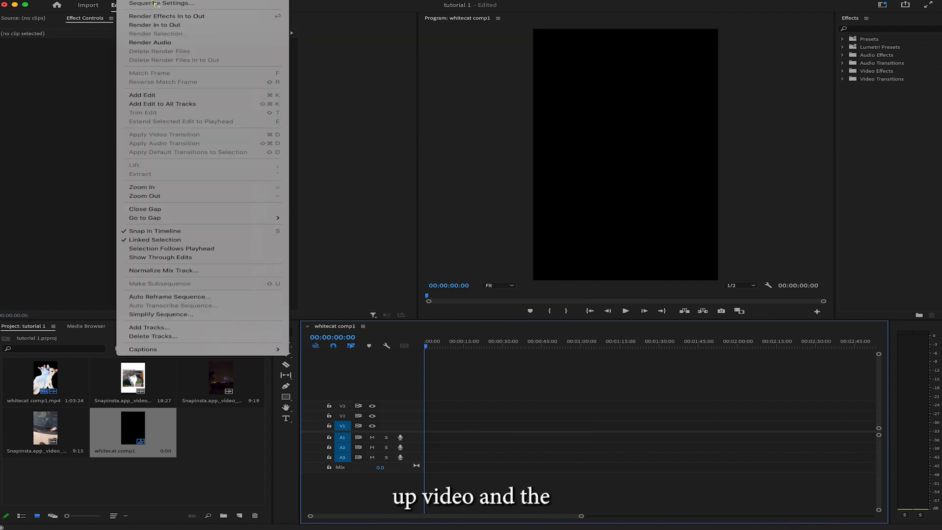
left_click(160, 4)
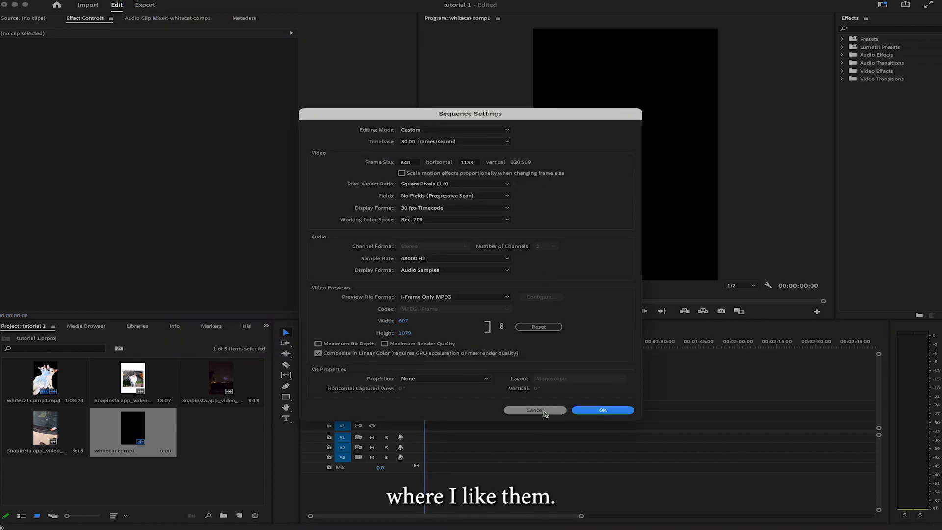
left_click(545, 411)
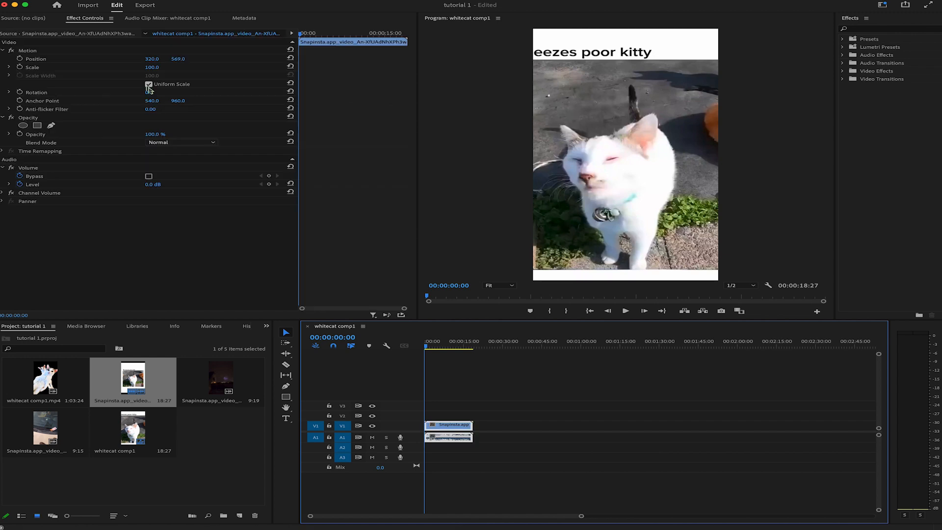
Step: Turn off uniform scaling for the white cat clip and fill the frame with scale height 123, scale width 69 and vertical position 509
left_click(149, 84)
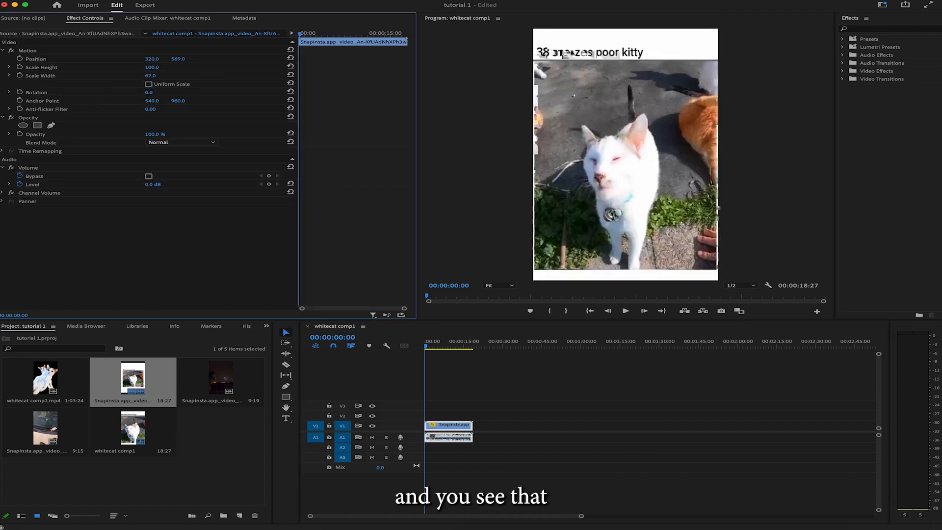
left_click_drag(150, 75, 151, 75)
mouse_move(151, 67)
left_mouse_down()
mouse_move(161, 67)
mouse_move(148, 59)
mouse_move(191, 59)
mouse_move(157, 67)
left_mouse_up()
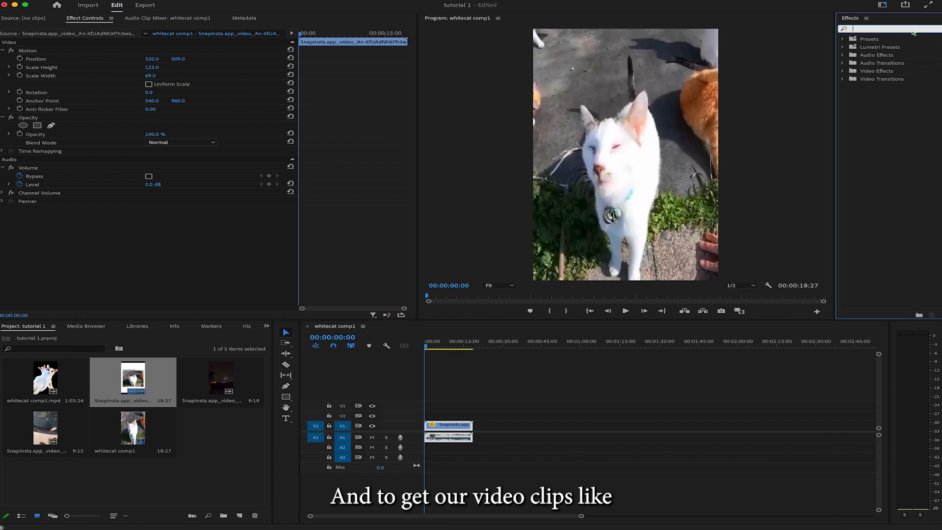
Step: Add the dark horse clip directly after the cat clip on V1 and set its scale to 111
left_click(597, 387)
left_click_drag(229, 378, 486, 425)
left_click(489, 345)
left_click(488, 346)
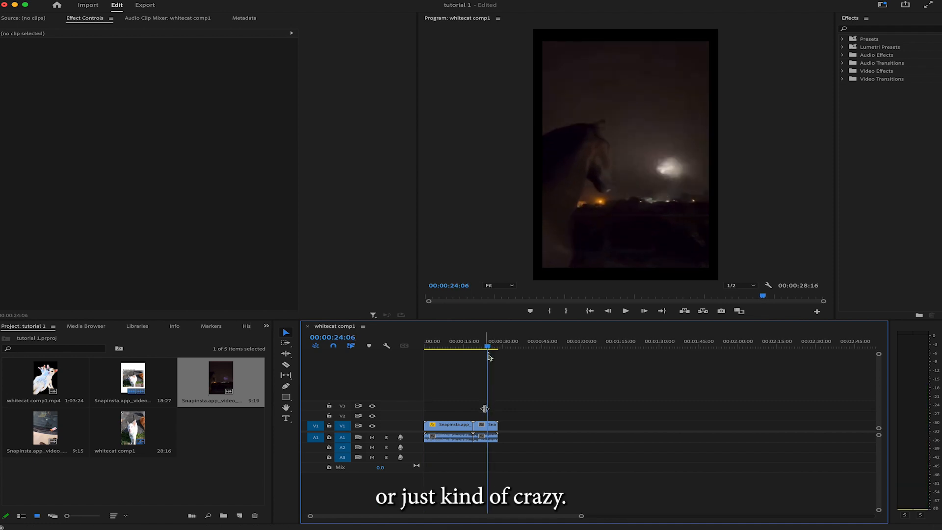
left_click(486, 425)
mouse_move(152, 67)
left_mouse_down()
mouse_move(163, 67)
mouse_move(155, 68)
left_mouse_up()
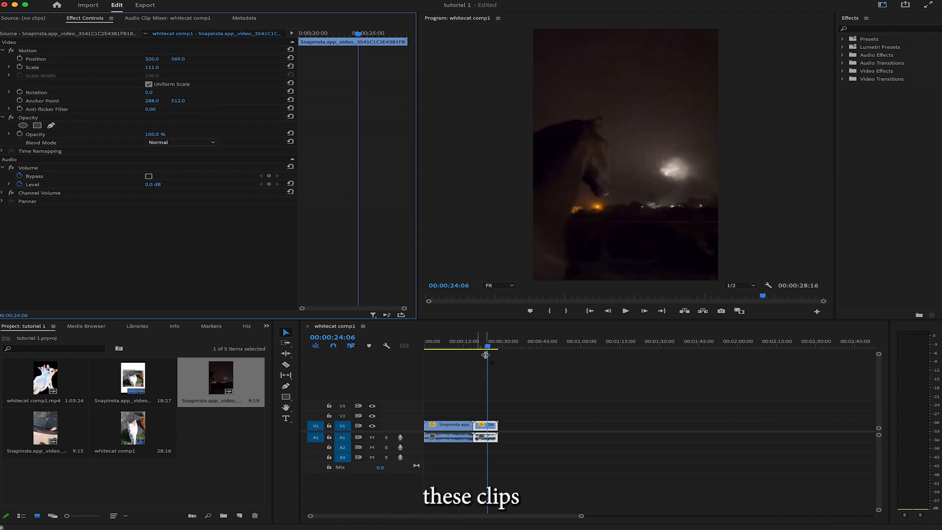
left_click_drag(486, 346, 472, 351)
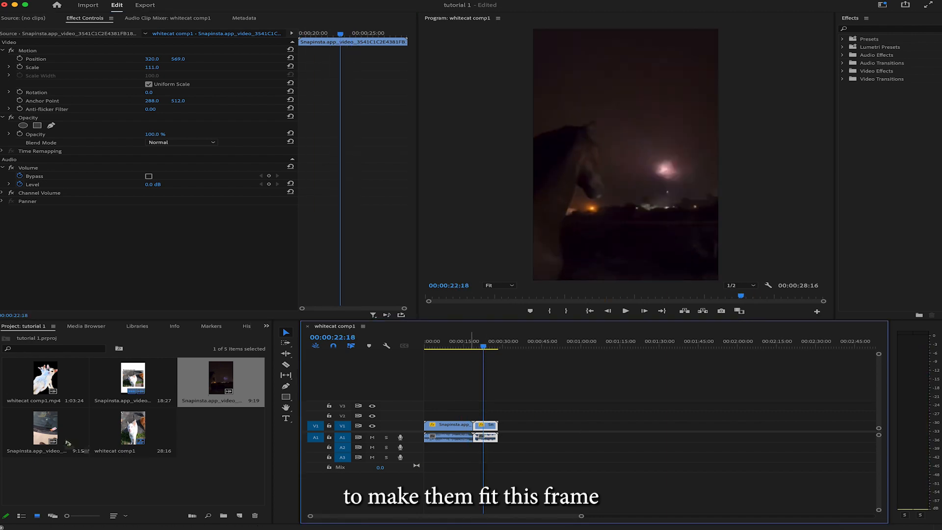
Step: Add the car clip after the horse clip on V1 and set its scale to 60
left_click_drag(46, 427, 501, 434)
left_click_drag(496, 348, 510, 353)
left_click_drag(153, 68, 134, 67)
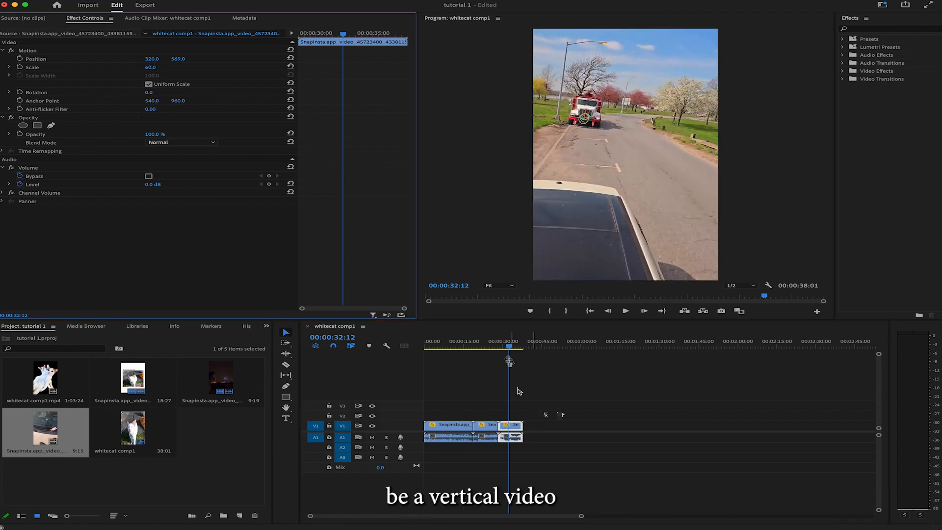
Step: Play back parts of the sequence to check that the clips fill the vertical frame
left_click_drag(509, 347, 444, 349)
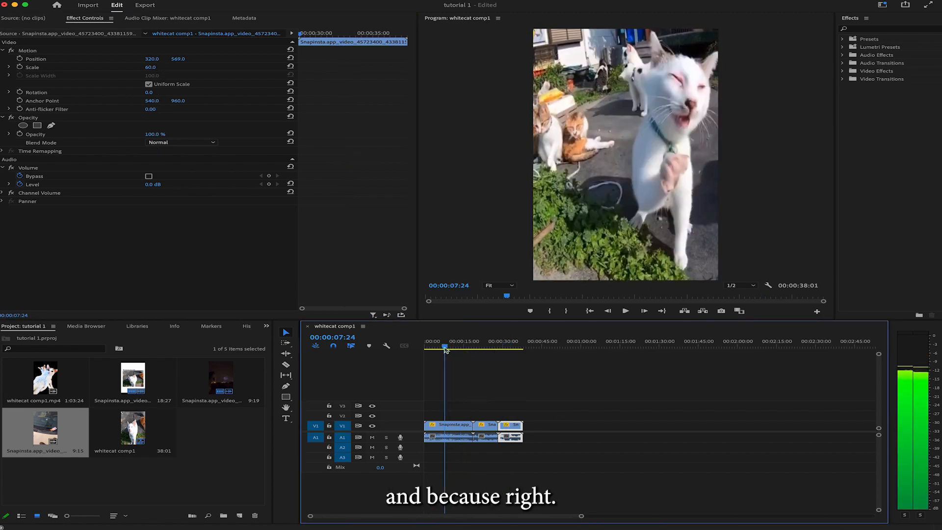
key("space")
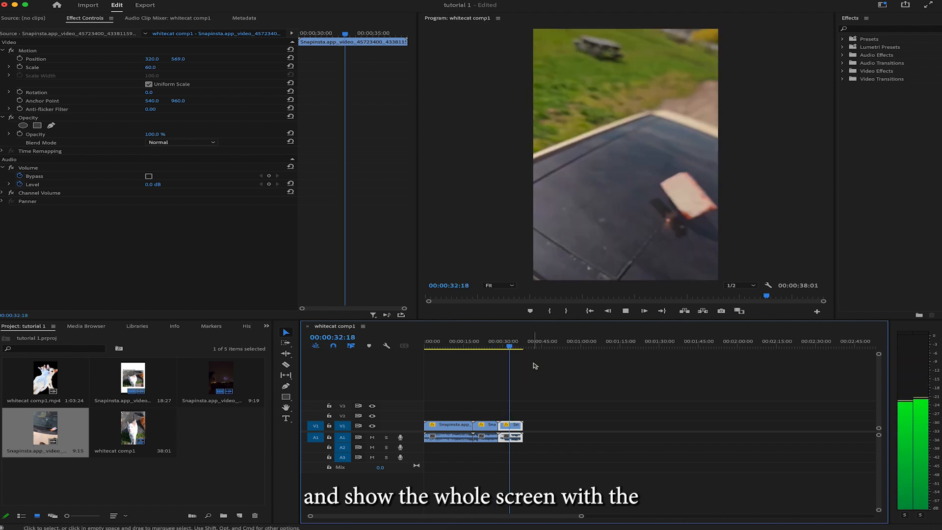
key("space")
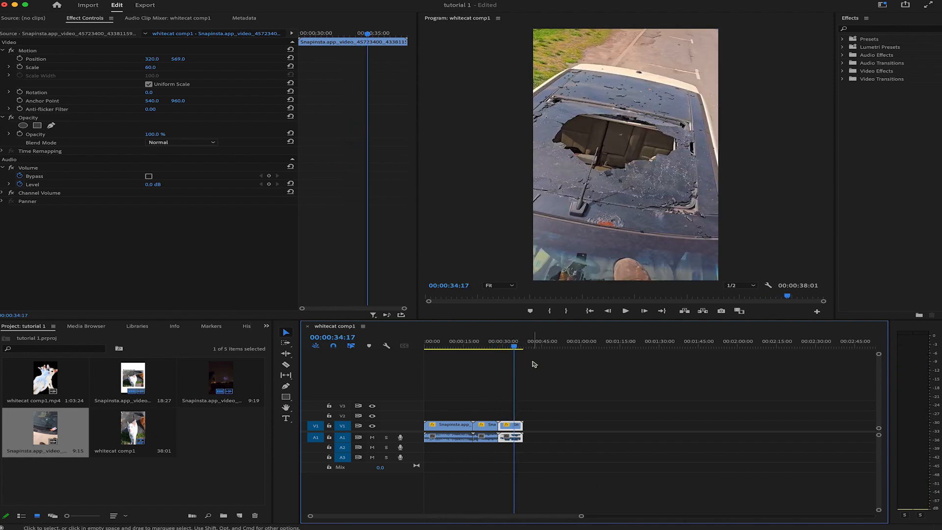
left_click_drag(515, 347, 449, 368)
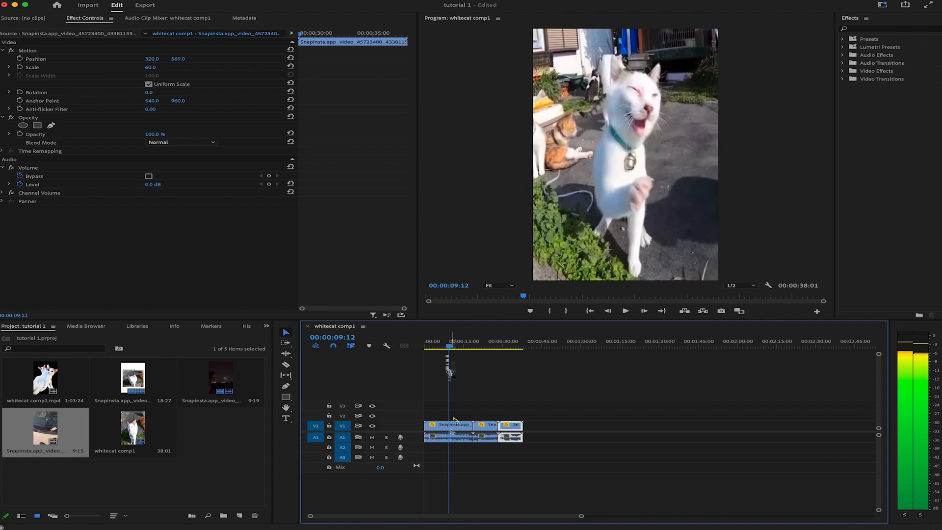
Step: Select the first cat clip in the timeline and search the effects for "lumetri color"
left_click(451, 427)
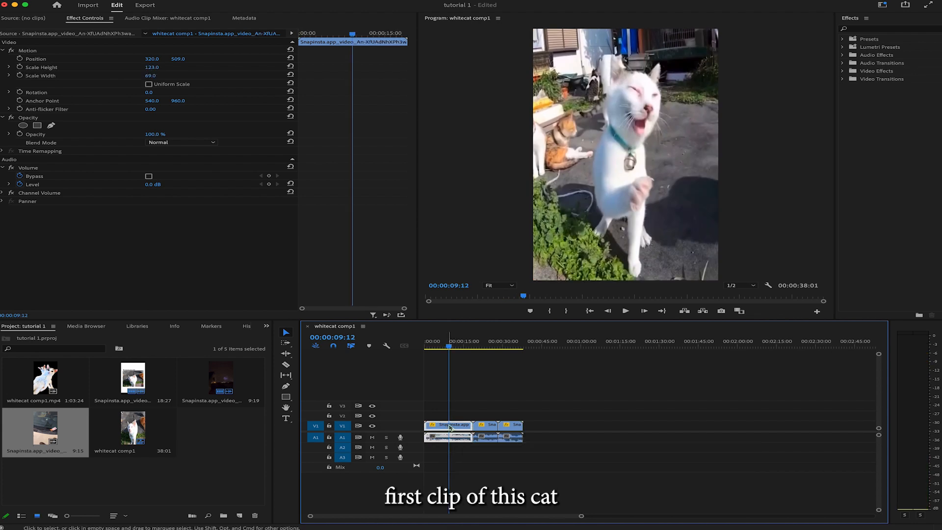
left_click(879, 29)
type("lumetri color")
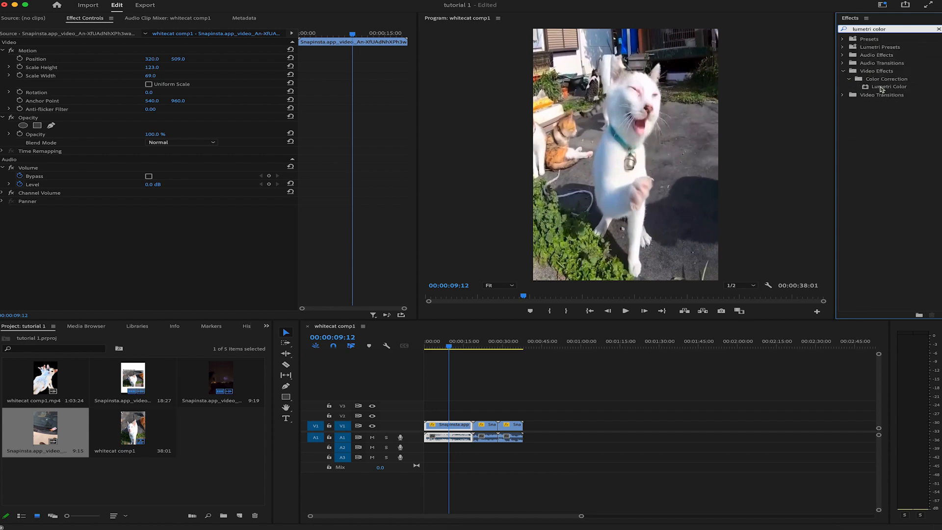
Step: Show the Lumetri Color controls in the workspace and widen their area
left_click(305, 0)
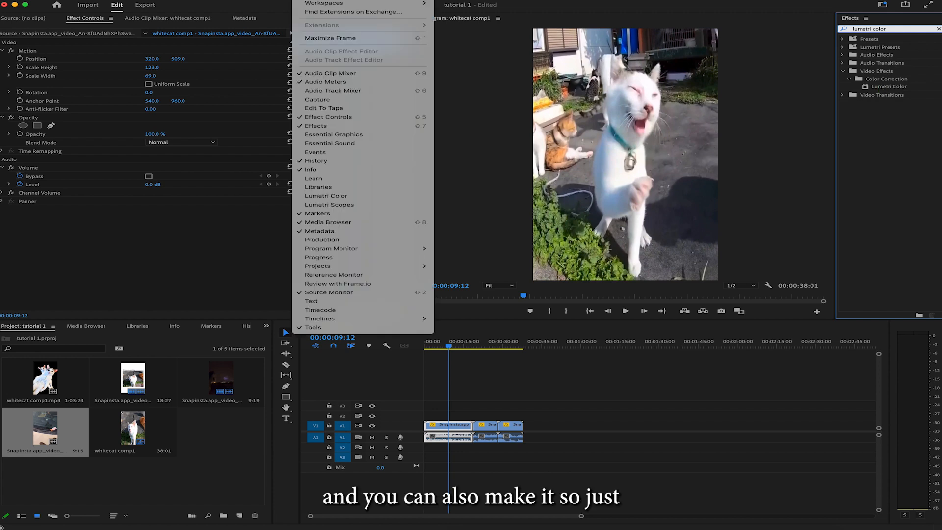
left_click(326, 196)
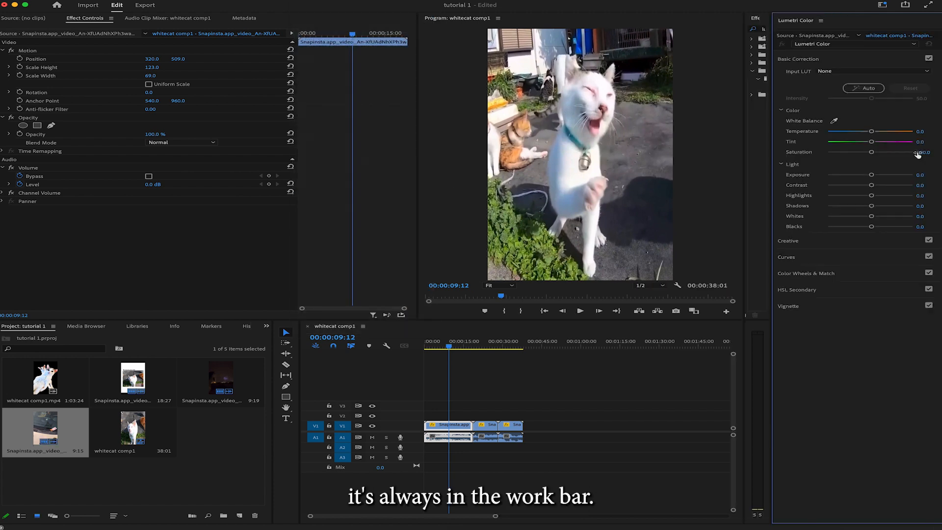
left_click_drag(772, 30, 721, 44)
left_click(792, 20)
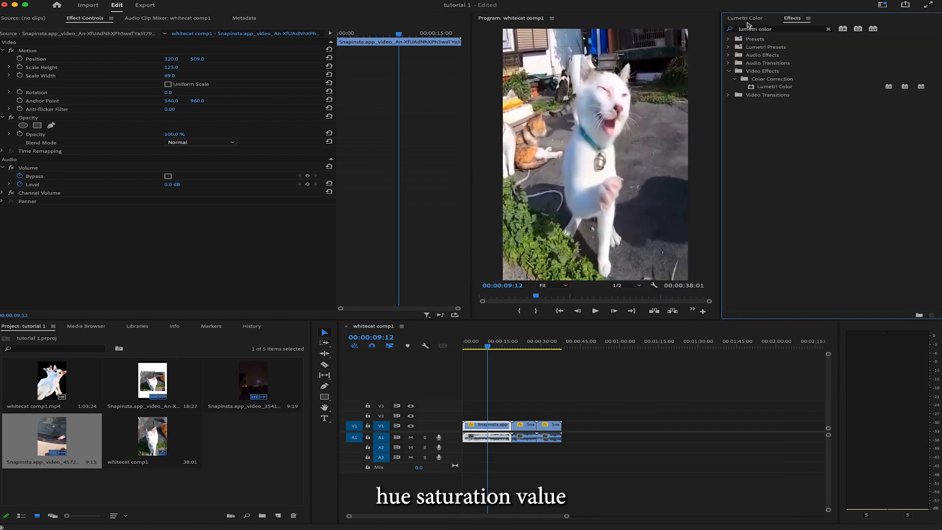
left_click(750, 19)
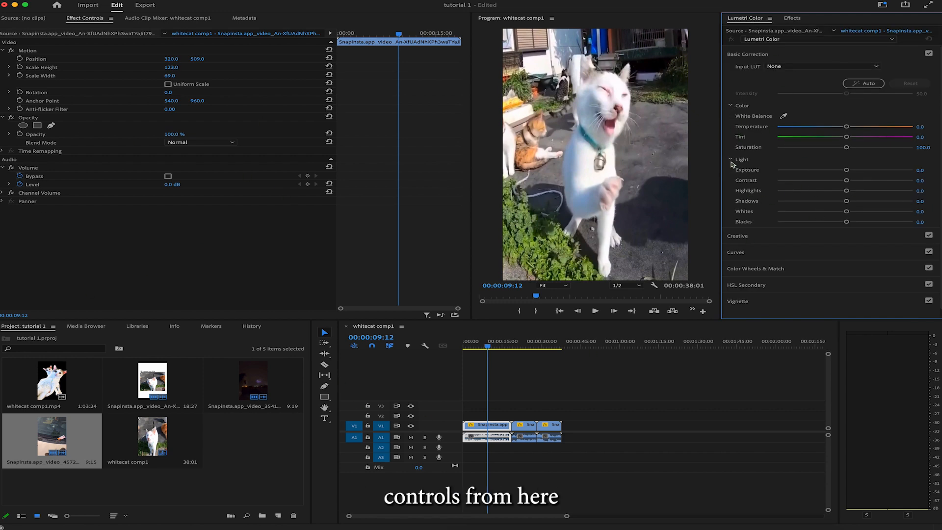
Step: Examine the Lumetri Color sections, from Basic Correction, Creative and Curves to Color Wheels, HSL Secondary and Vignette
scroll(733, 165, "down", 1)
scroll(741, 118, "up", 1)
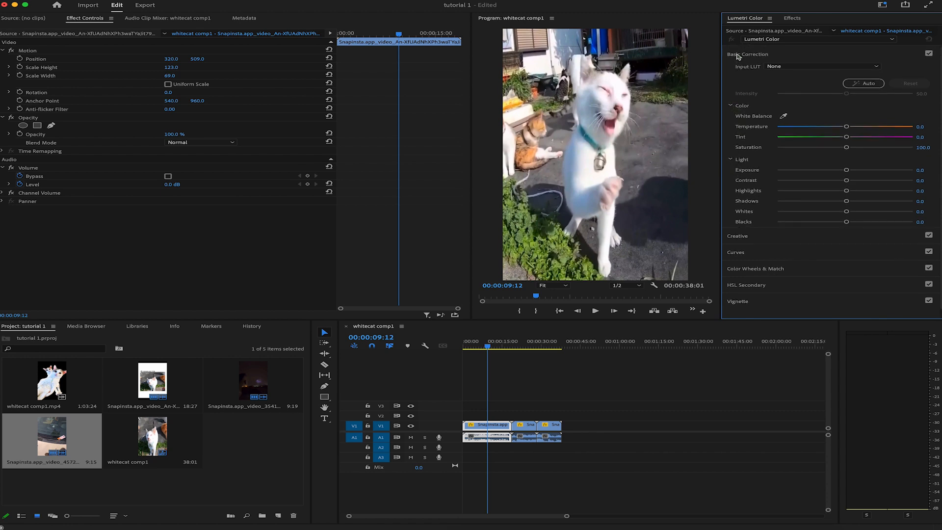
left_click(741, 54)
left_click(763, 71)
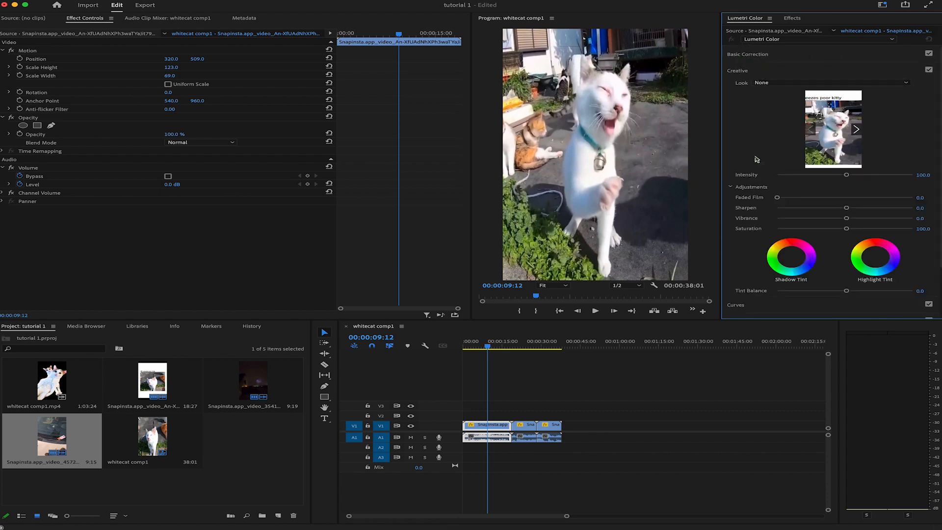
scroll(749, 164, "down", 2)
scroll(748, 179, "down", 2)
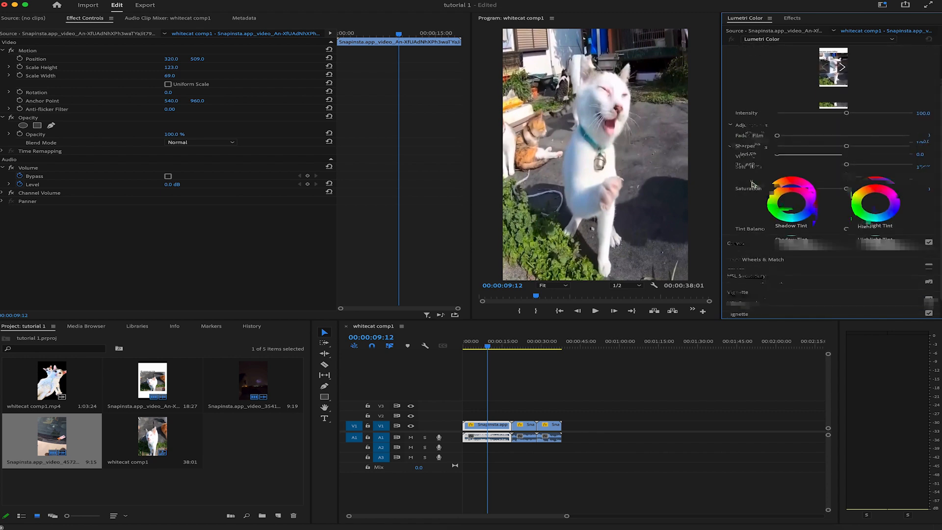
left_click(756, 243)
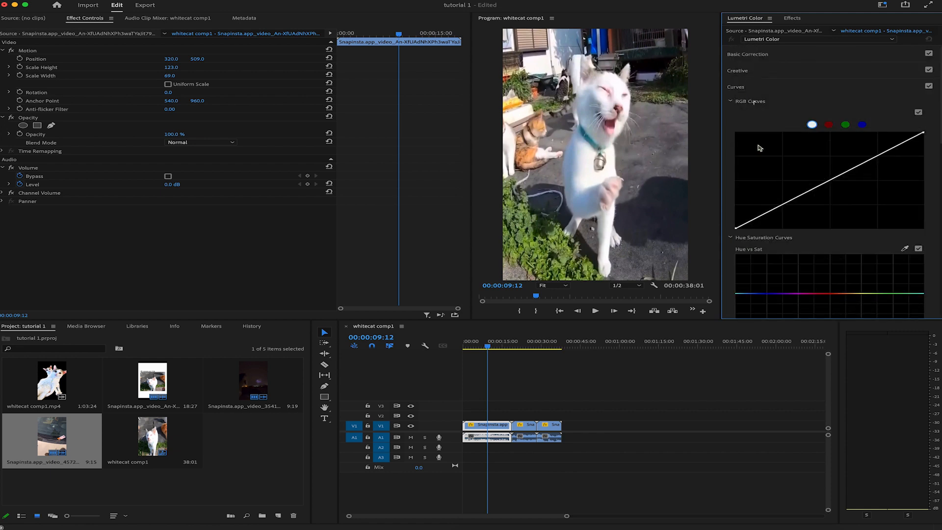
left_click(756, 87)
left_click(758, 103)
left_click(761, 120)
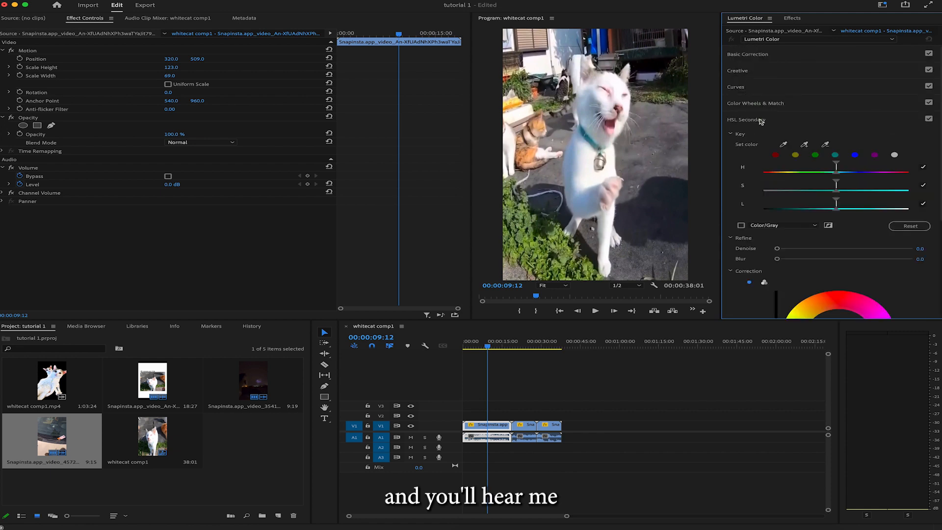
left_click(760, 120)
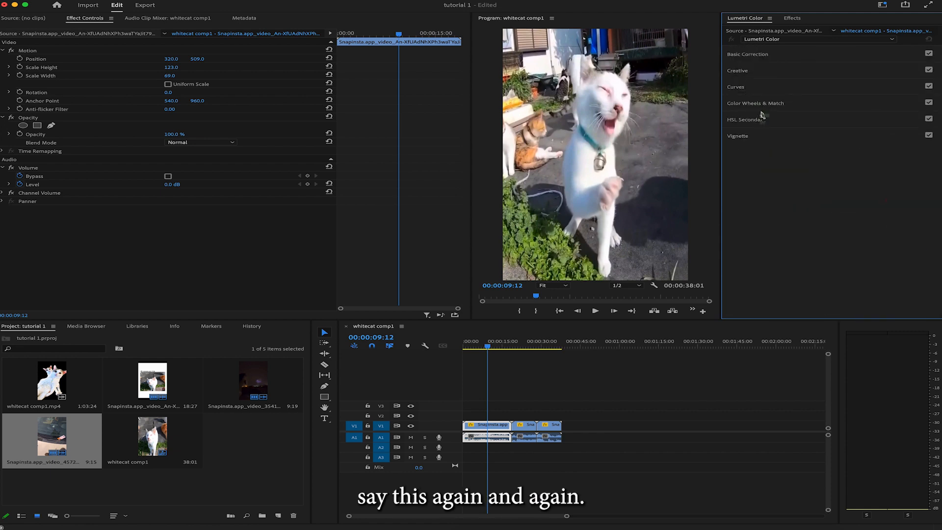
left_click(762, 119)
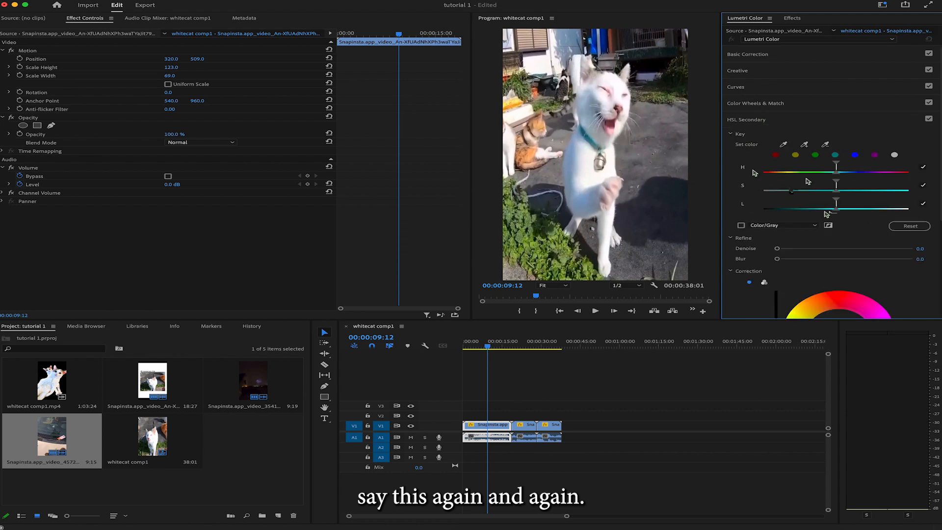
left_click(764, 120)
left_click(768, 135)
left_click(763, 137)
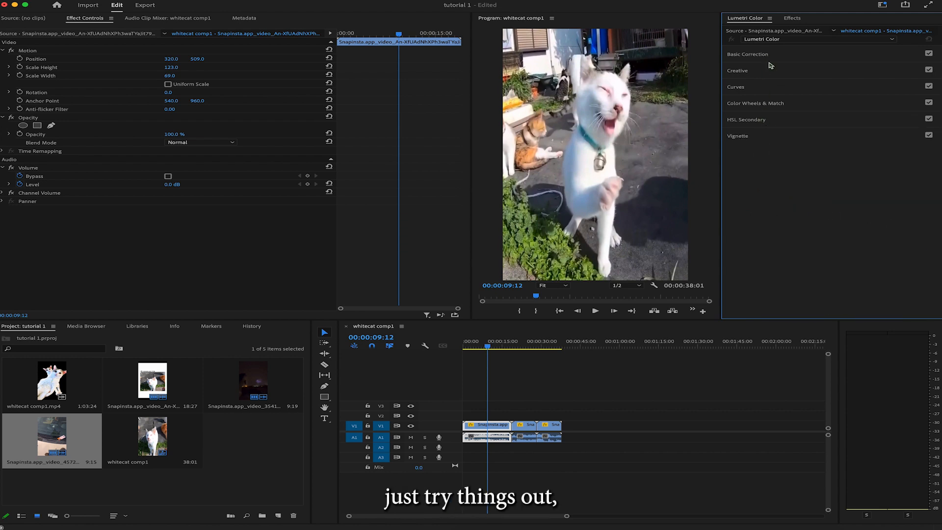
Step: In the cat clip's Basic Correction, set temperature -11.9, tint -8, saturation 178.5, contrast 41, highlights 4.2, shadows -16.5, whites 12.6 and blacks -24.1
left_click(762, 57)
mouse_move(847, 181)
left_mouse_down()
mouse_move(874, 181)
mouse_move(846, 172)
mouse_move(867, 172)
mouse_move(833, 176)
left_mouse_up()
double_click(833, 176)
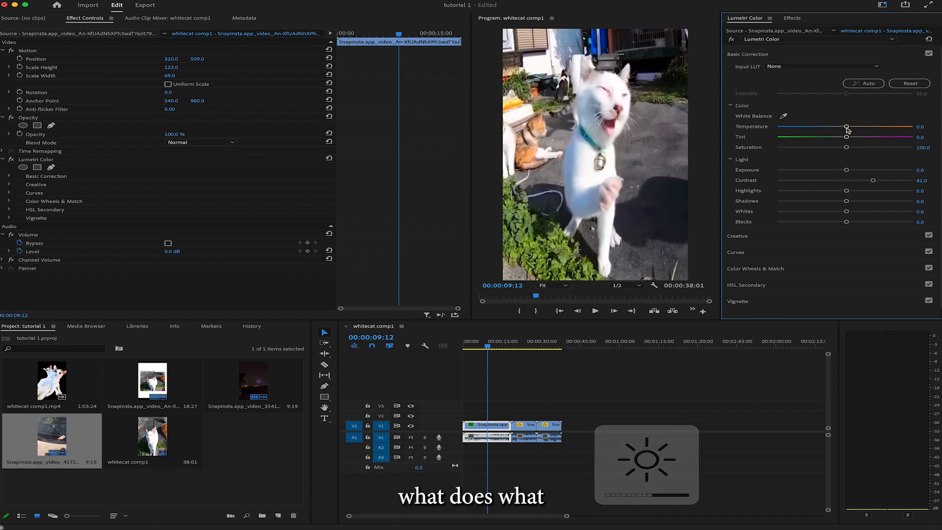
mouse_move(847, 127)
left_mouse_down()
mouse_move(859, 128)
mouse_move(837, 130)
left_mouse_up()
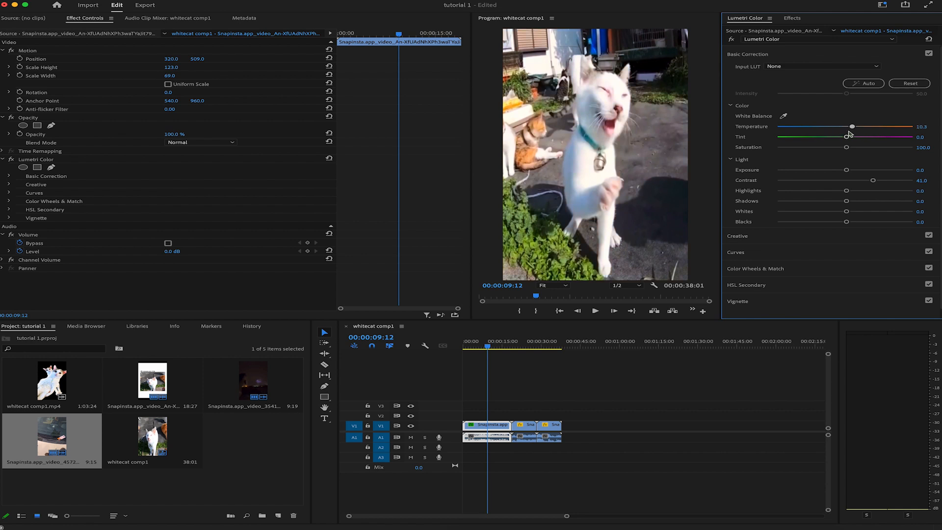
left_click_drag(846, 137, 899, 148)
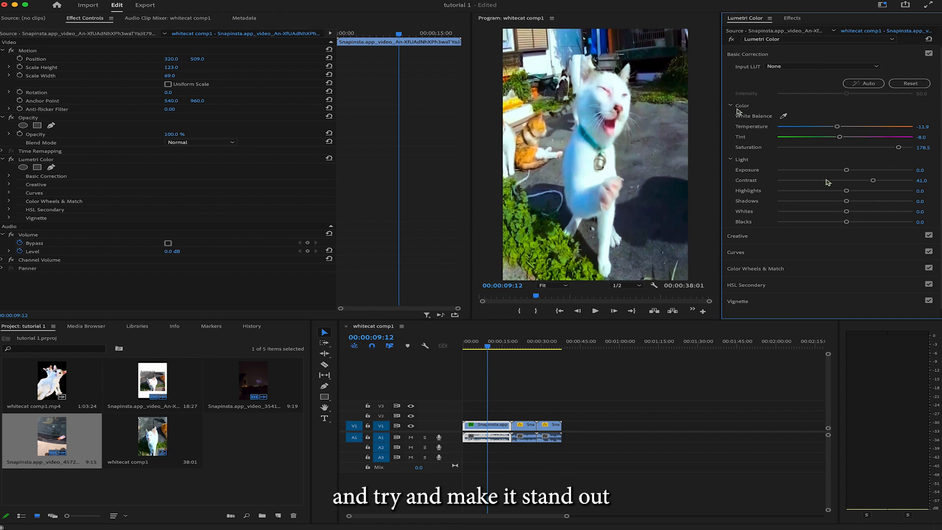
left_click_drag(847, 222, 835, 204)
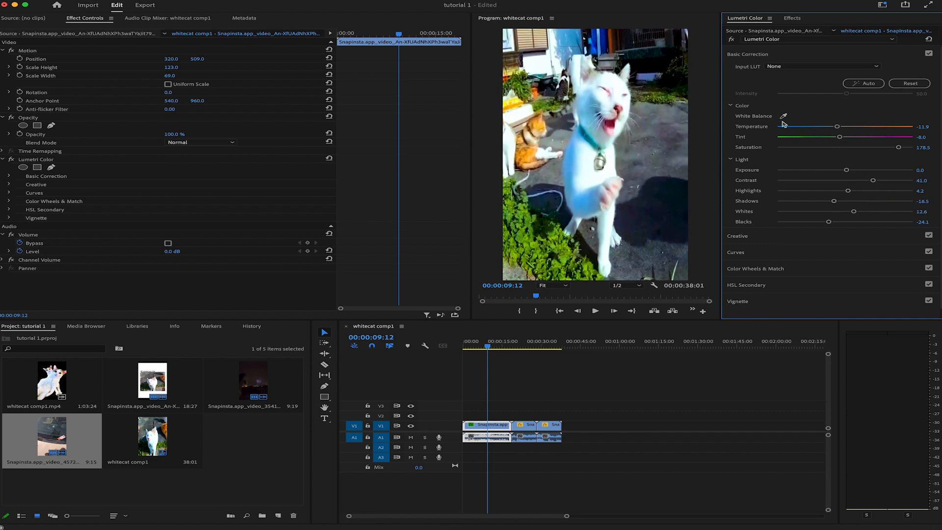
Step: In the cat clip's Creative adjustments, set sharpen to 67.8, vibrance to 66.3 and saturation to 160.2
left_click(743, 55)
left_click(753, 71)
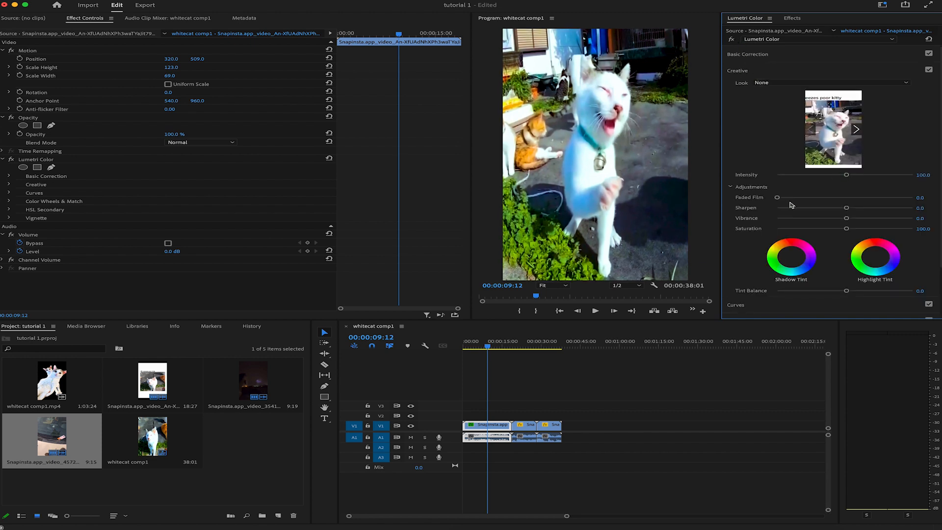
left_click_drag(847, 209, 892, 212)
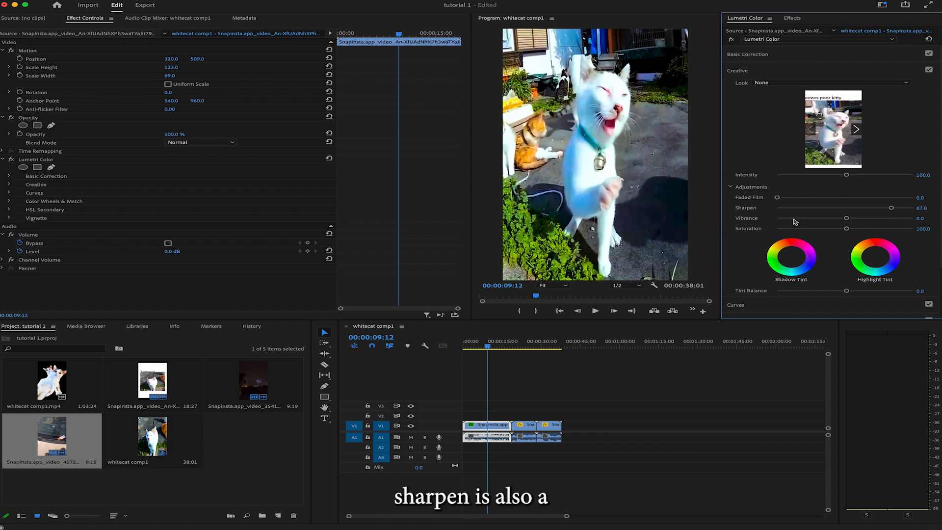
left_click_drag(846, 218, 890, 219)
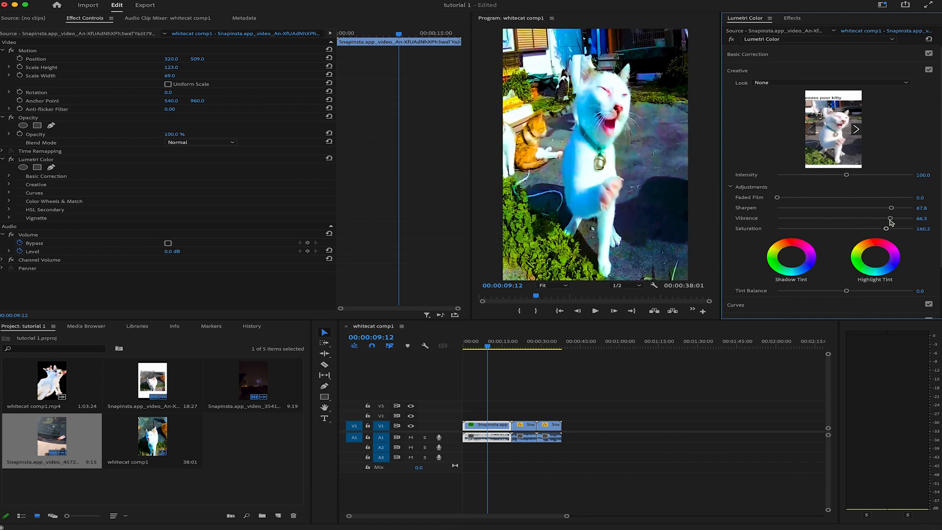
Step: In the cat clip's Creative adjustments, tint the shadows slightly toward red and the highlights slightly toward blue
scroll(810, 237, "down", 3)
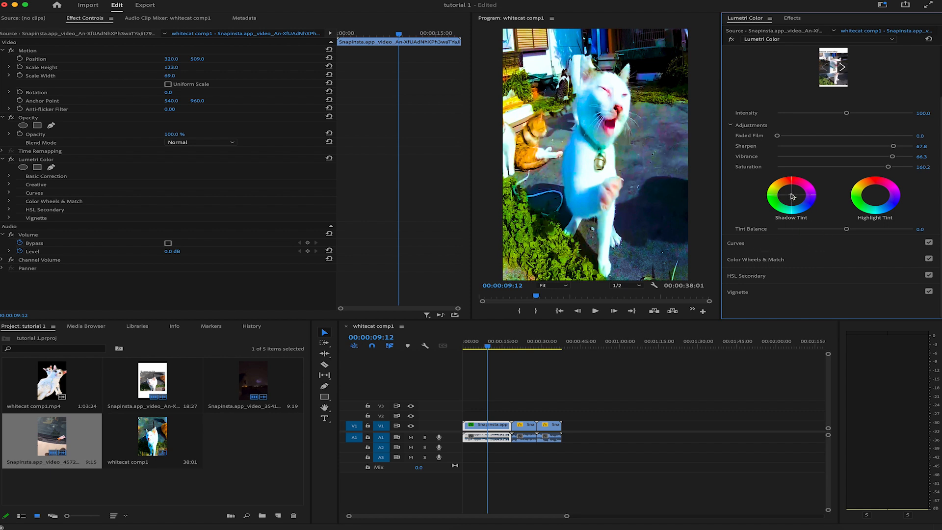
mouse_move(792, 197)
left_mouse_down()
mouse_move(780, 200)
mouse_move(790, 190)
left_mouse_up()
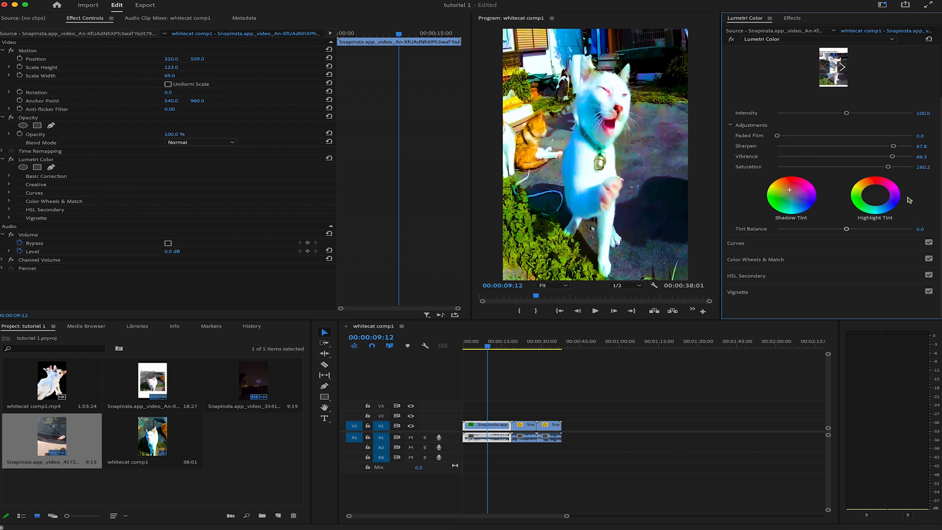
mouse_move(879, 200)
left_mouse_down()
mouse_move(864, 200)
mouse_move(879, 197)
left_mouse_up()
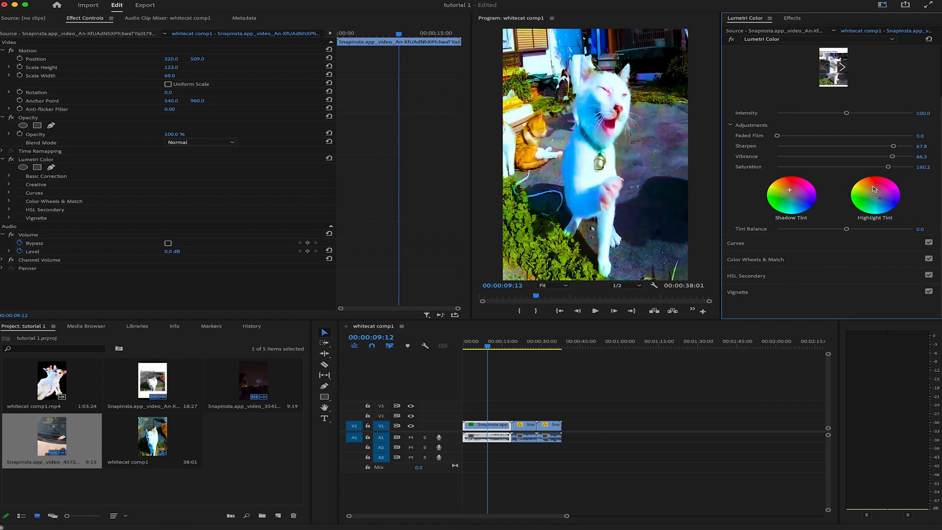
Step: Play back part of the graded cat clip and compare it with the Lumetri Color effect switched off and on
scroll(764, 271, "up", 3)
key("space")
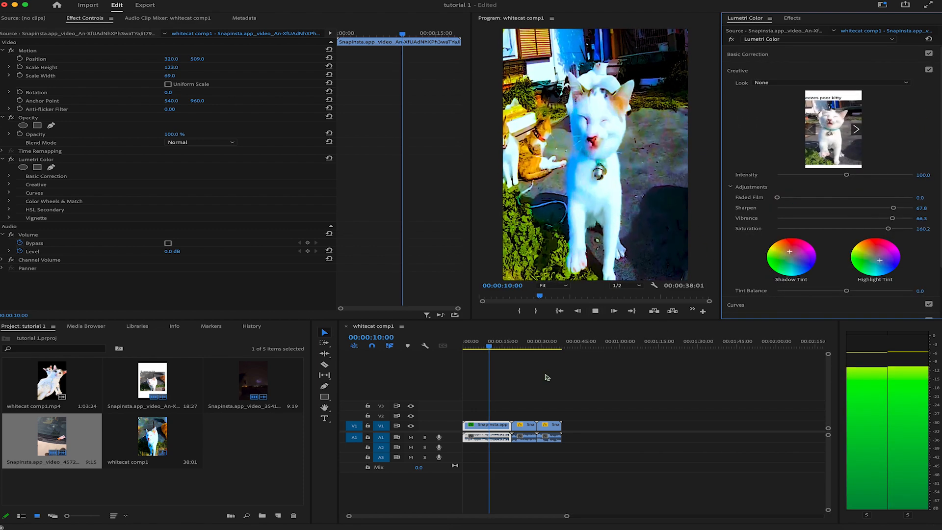
left_click(596, 316)
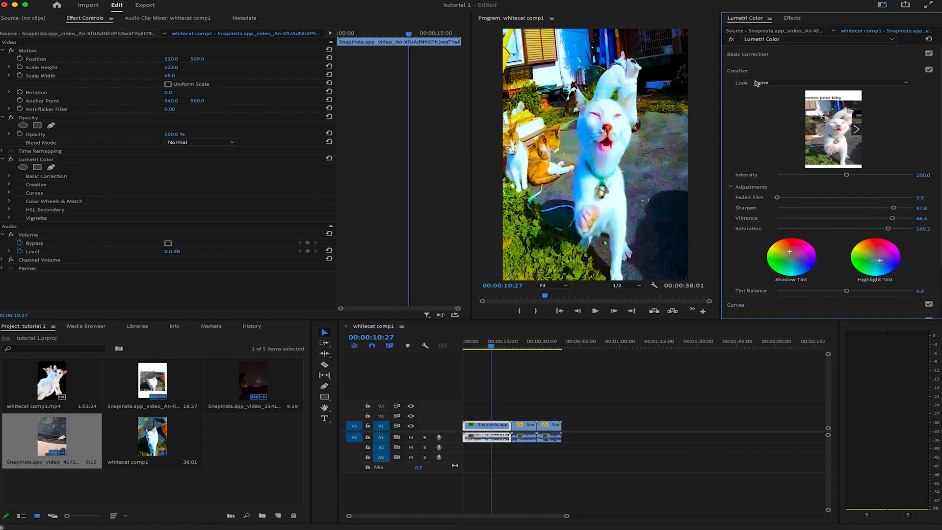
left_click(11, 159)
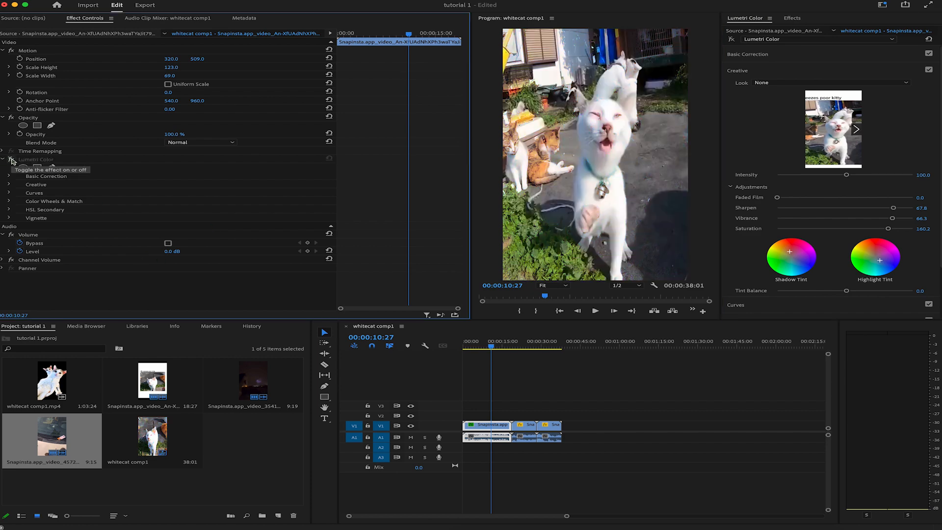
left_click(12, 160)
left_click(11, 159)
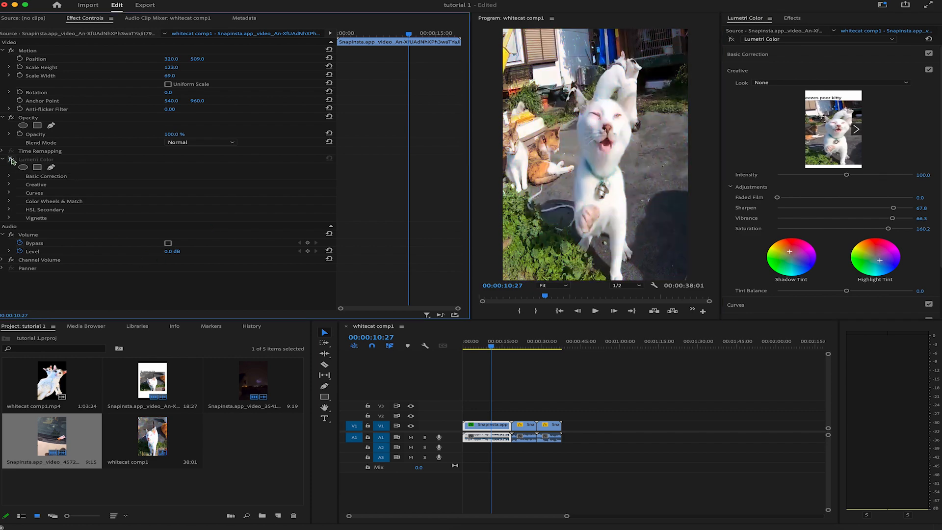
left_click(12, 159)
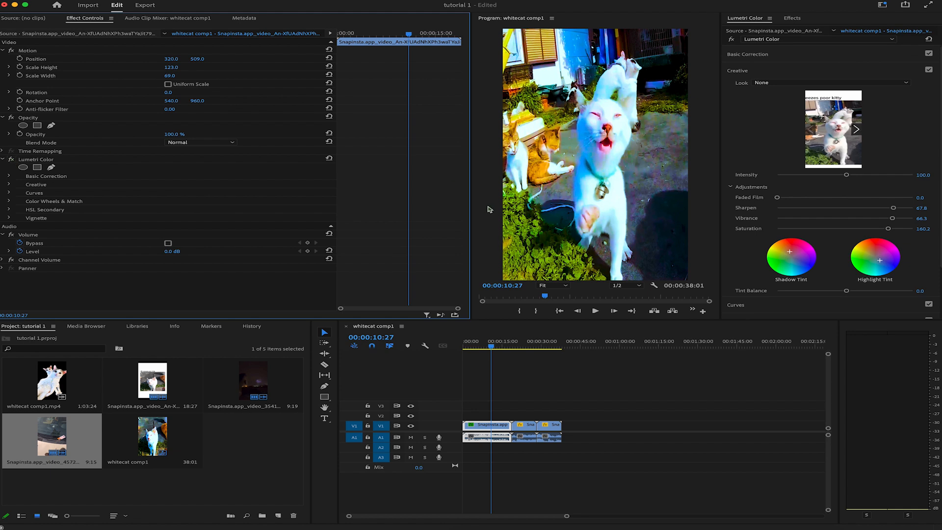
left_click(758, 73)
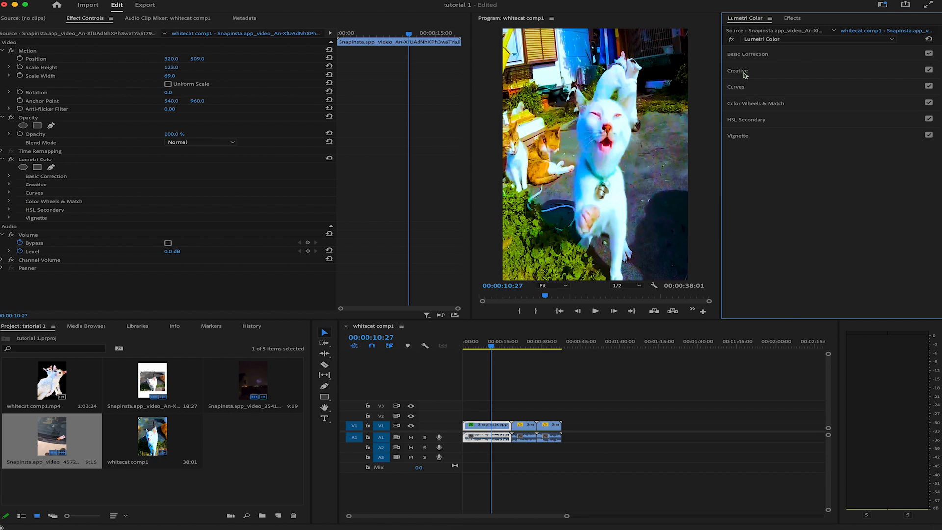
Step: Search the effects library for "sharpen"
left_click(792, 18)
left_click(785, 29)
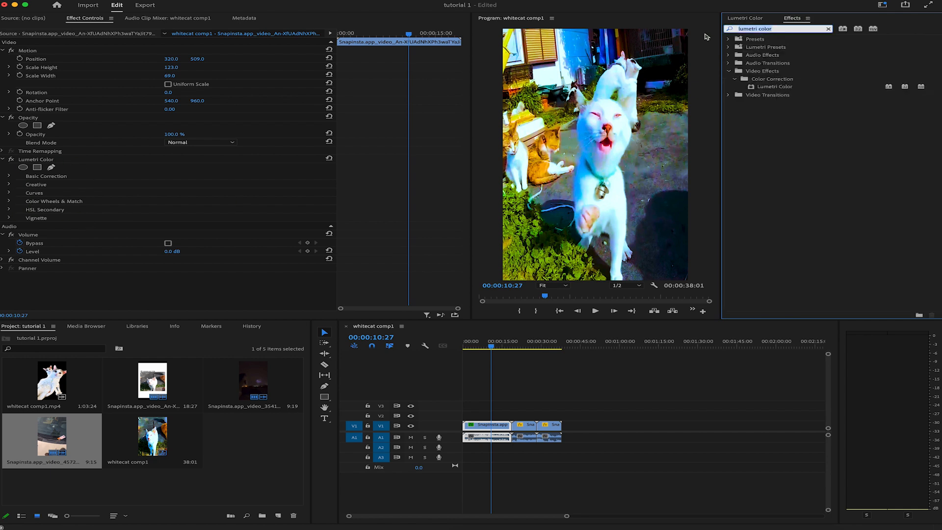
type("sharpen")
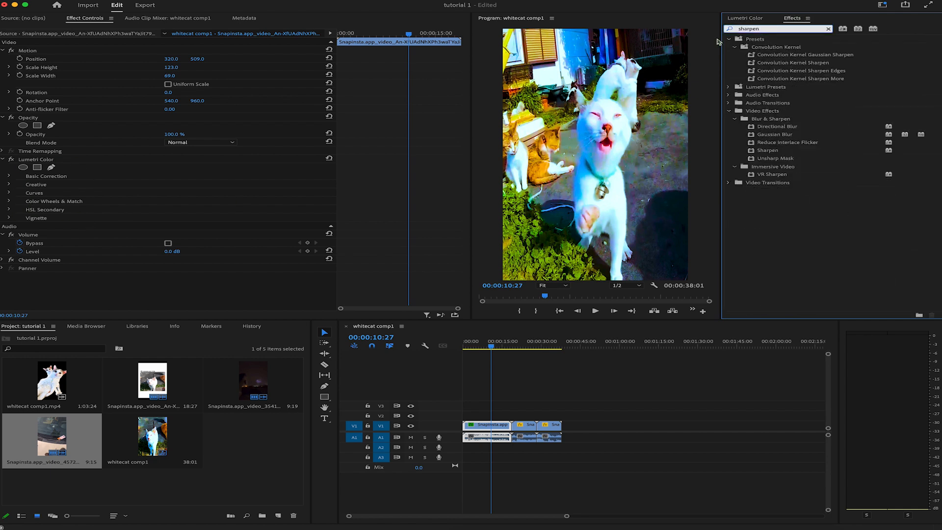
Step: Apply the Sharpen and Gaussian Blur effects to the cat clip and switch the Gaussian Blur off
double_click(771, 151)
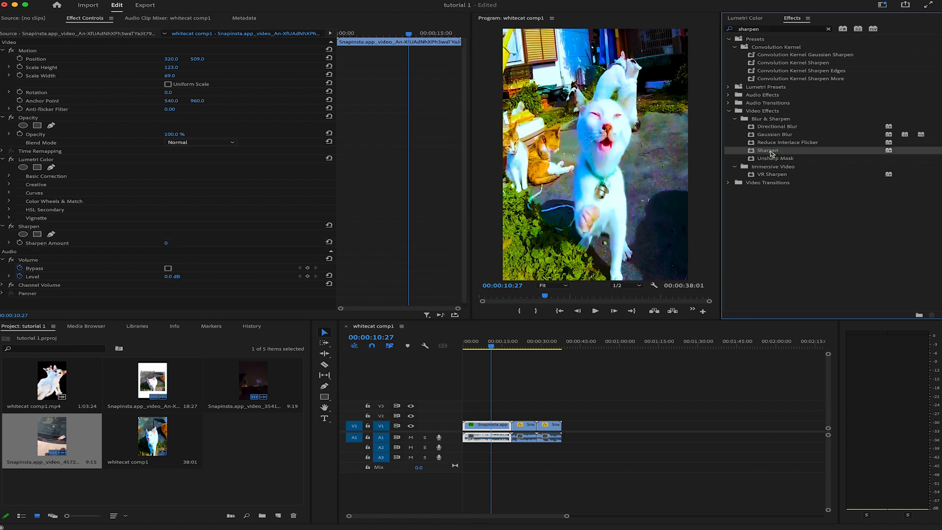
double_click(777, 138)
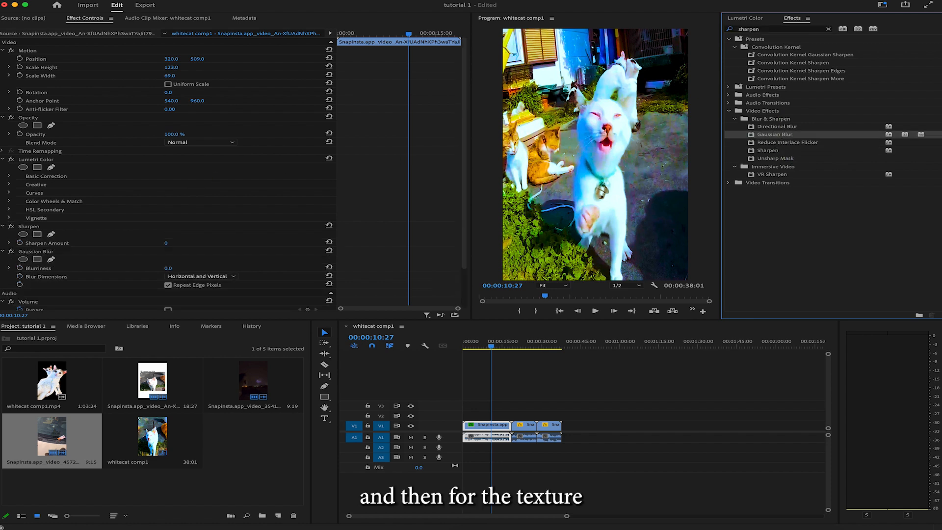
left_click(11, 252)
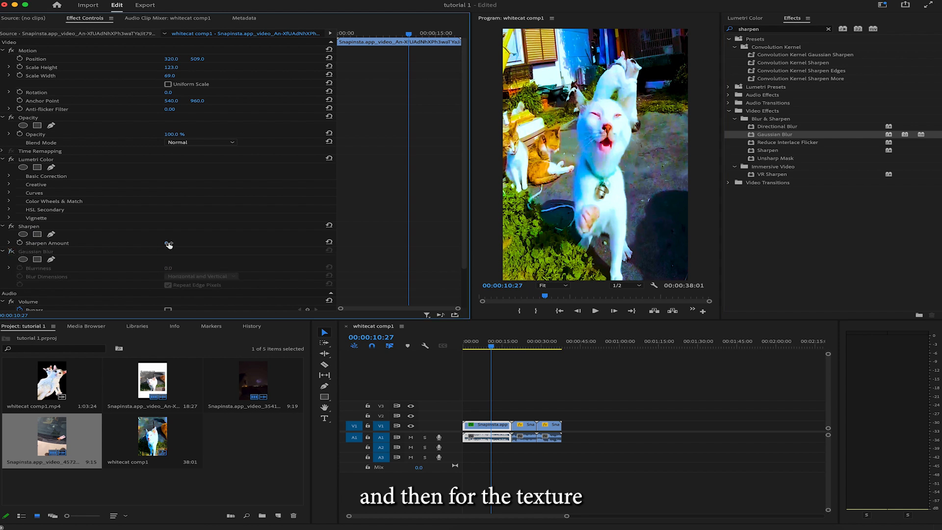
Step: Raise the cat clip's Sharpen amount to 89, comparing the picture with the effect off and on
left_click_drag(166, 243, 185, 244)
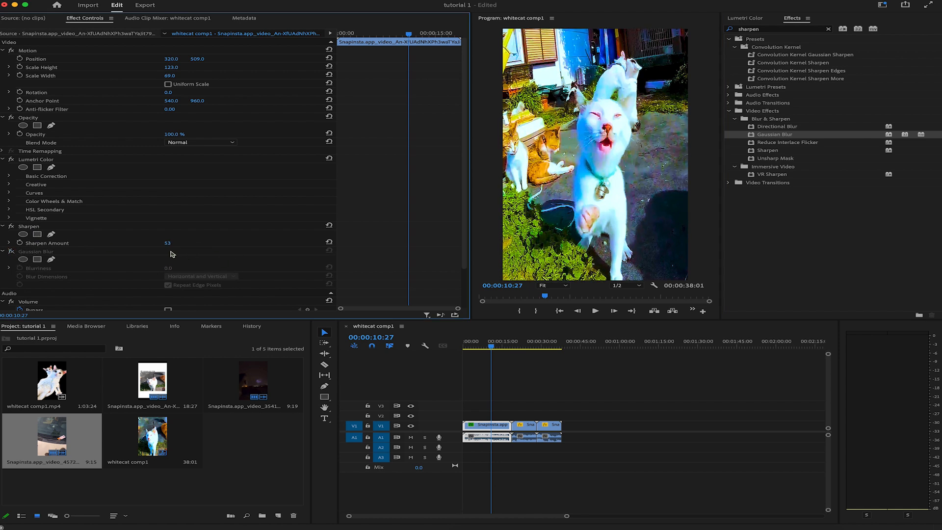
left_click(13, 228)
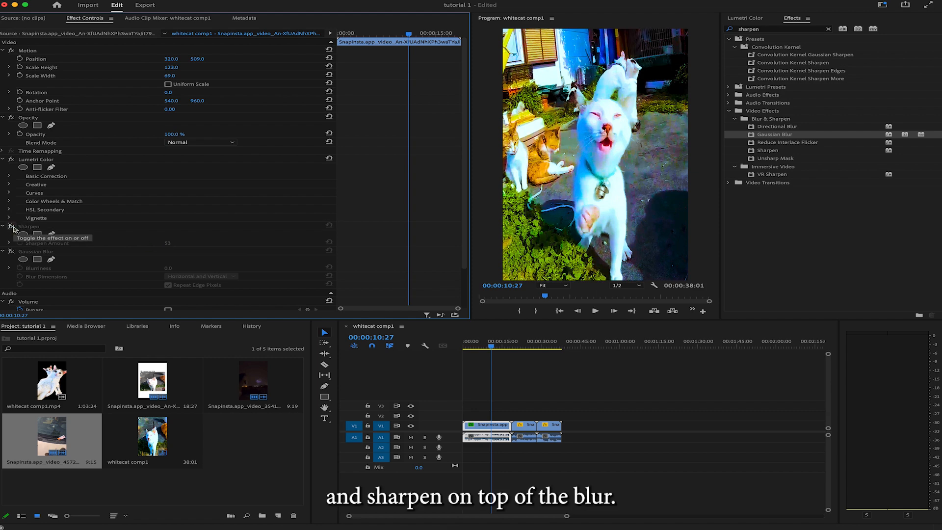
left_click(13, 228)
left_click(12, 227)
left_click(12, 228)
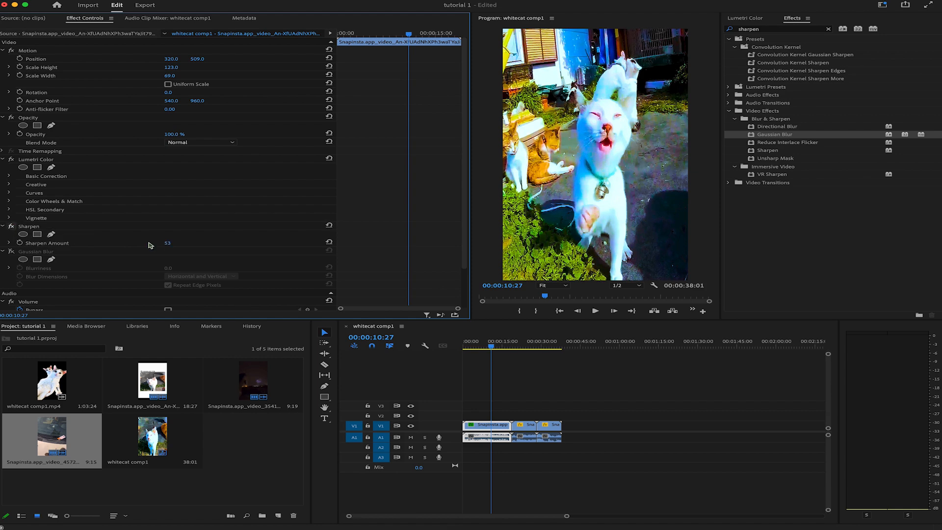
left_click_drag(167, 243, 180, 244)
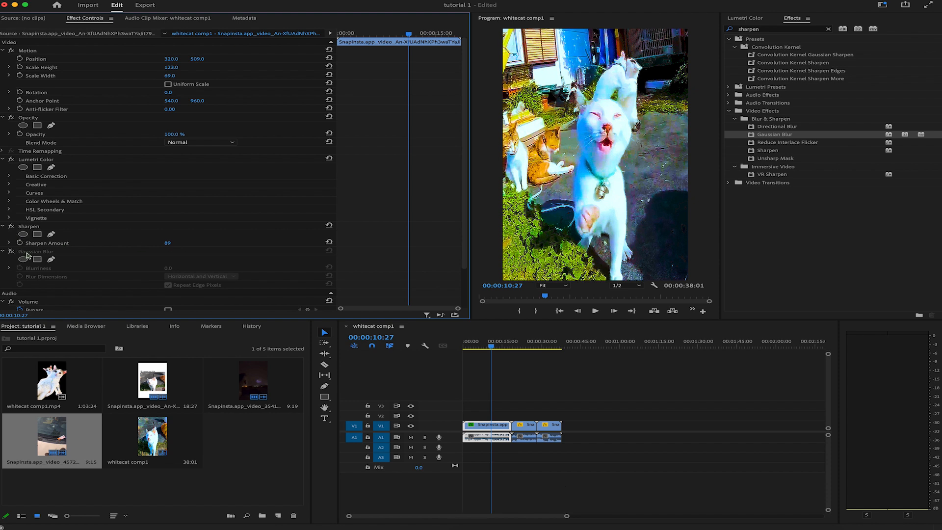
Step: Place Gaussian Blur above Sharpen in the effect order and set its blurriness to 15.0 with Sharpen switched off
mouse_move(22, 254)
left_mouse_down()
mouse_move(29, 230)
mouse_move(25, 238)
left_mouse_up()
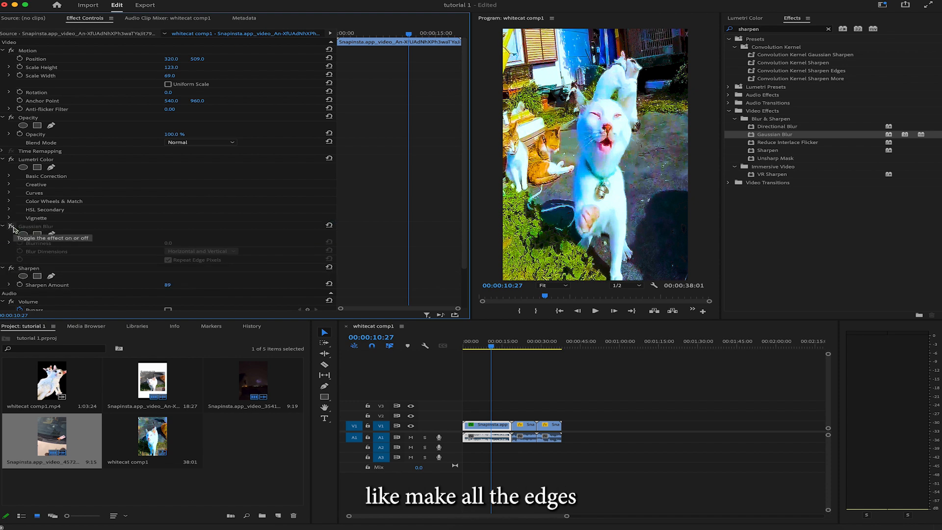
left_click(12, 270)
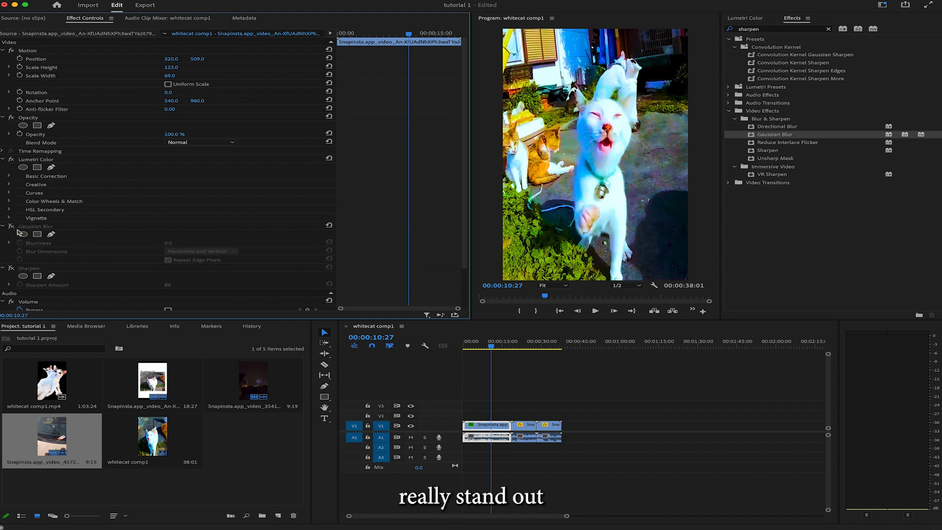
left_click(11, 227)
mouse_move(168, 243)
left_mouse_down()
mouse_move(210, 243)
mouse_move(176, 243)
left_mouse_up()
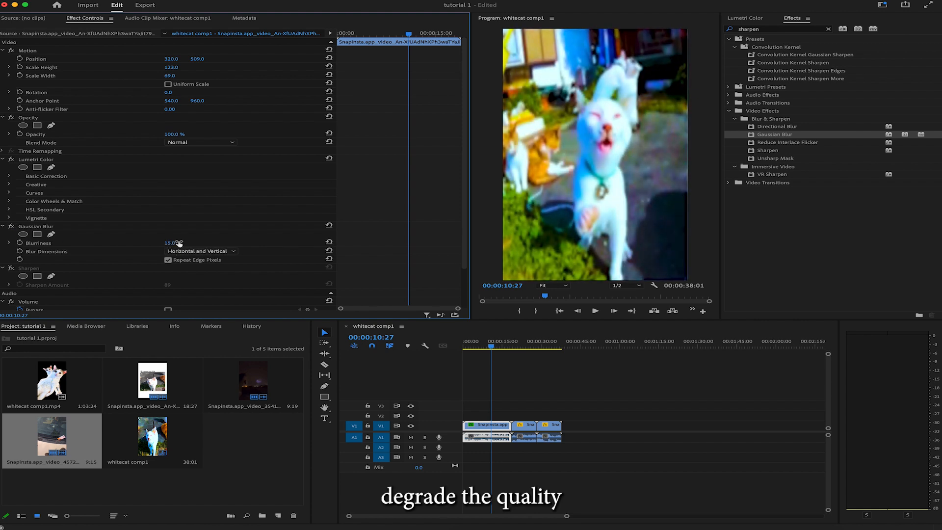
Step: Switch Sharpen back on and balance the two effects with blurriness 10.0 and sharpen amount 118
left_click(12, 268)
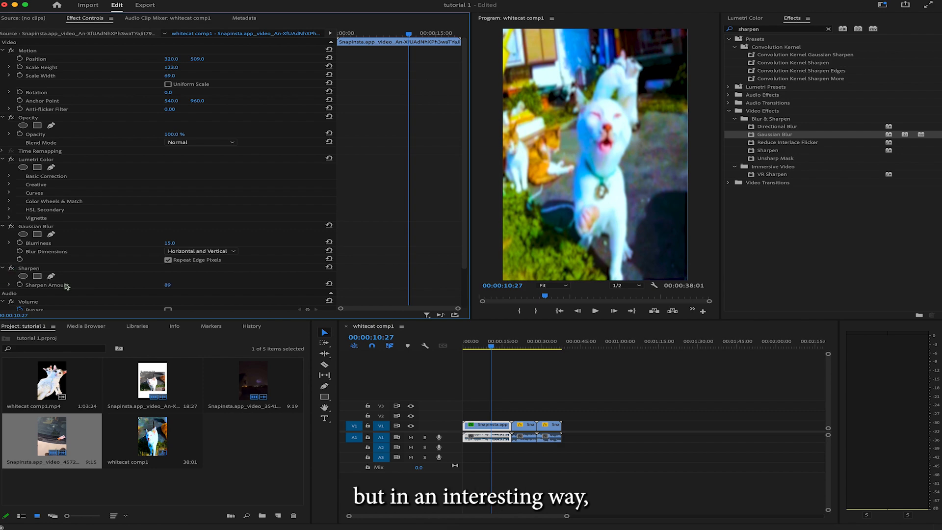
left_click_drag(171, 286, 177, 285)
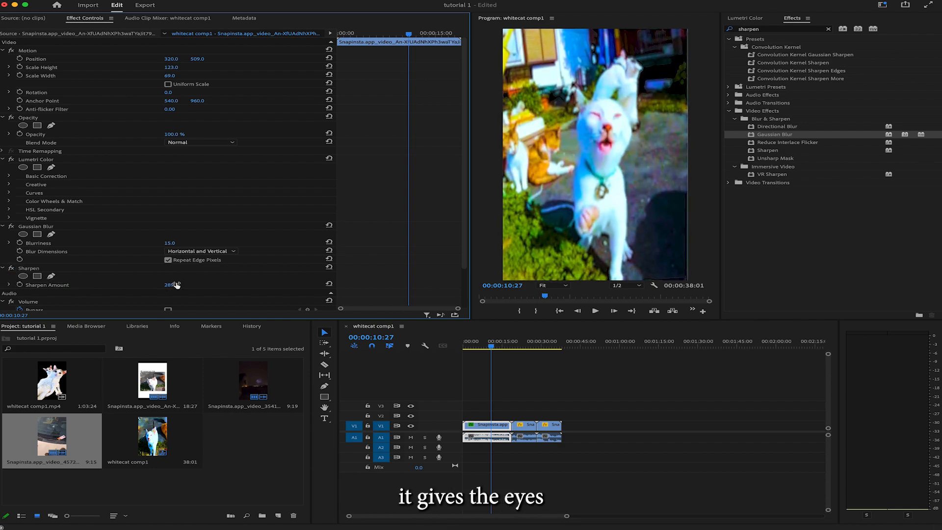
left_click_drag(176, 243, 175, 243)
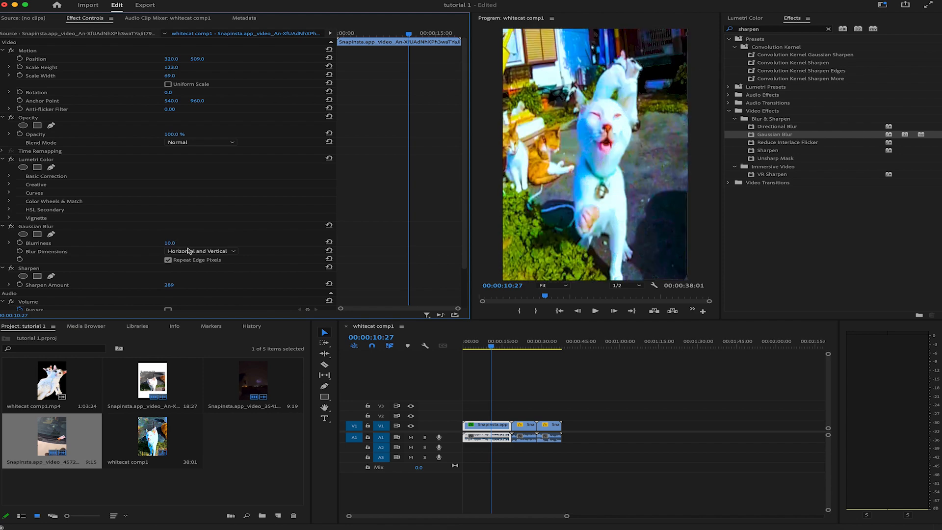
left_click_drag(170, 285, 178, 284)
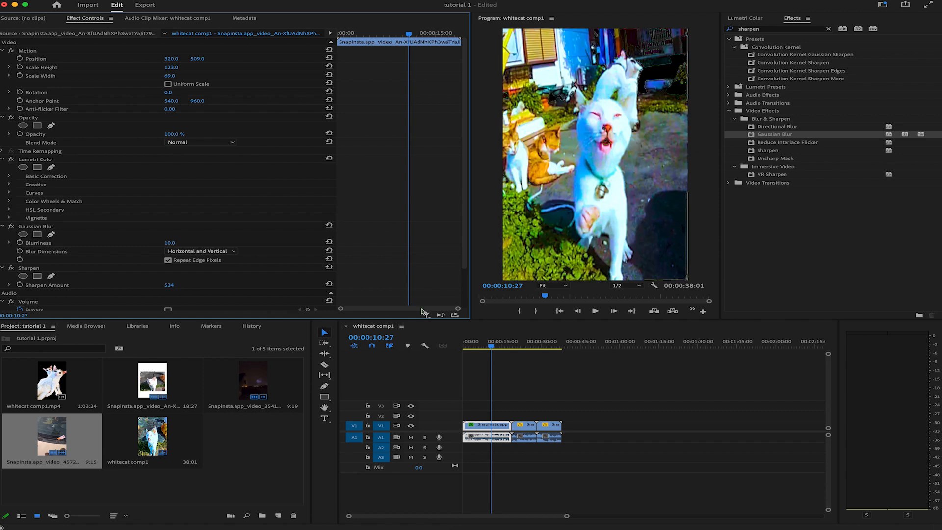
left_click_drag(173, 285, 175, 286)
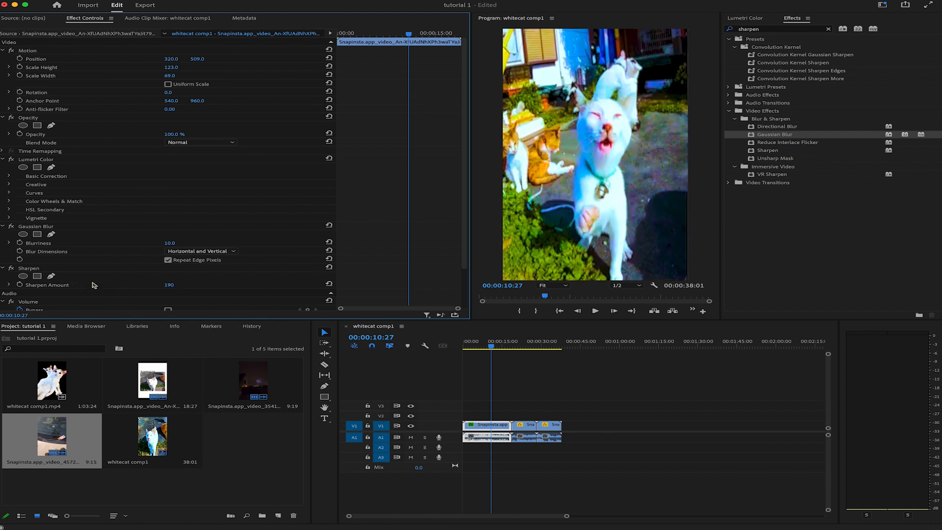
left_click_drag(171, 285, 167, 285)
Step: Remove the Sharpen and Gaussian Blur effects from the cat clip
left_click(30, 268)
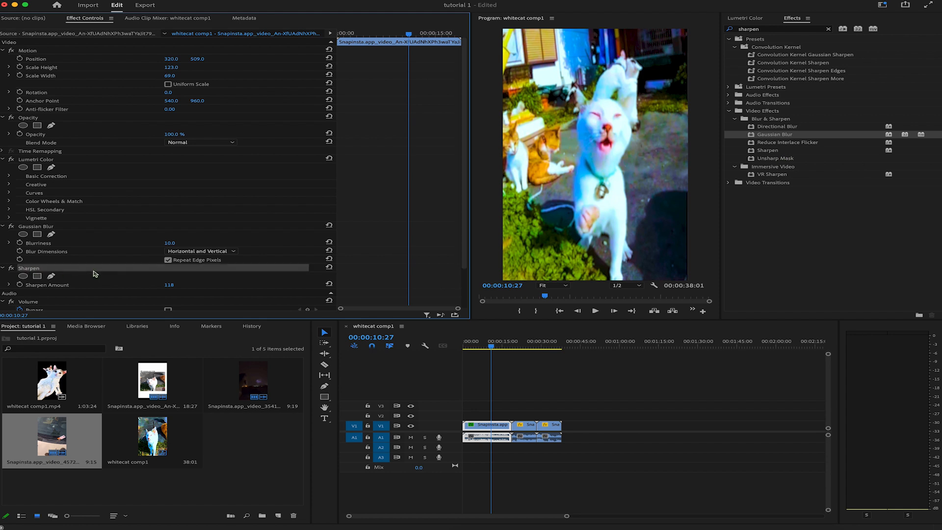
key("Delete")
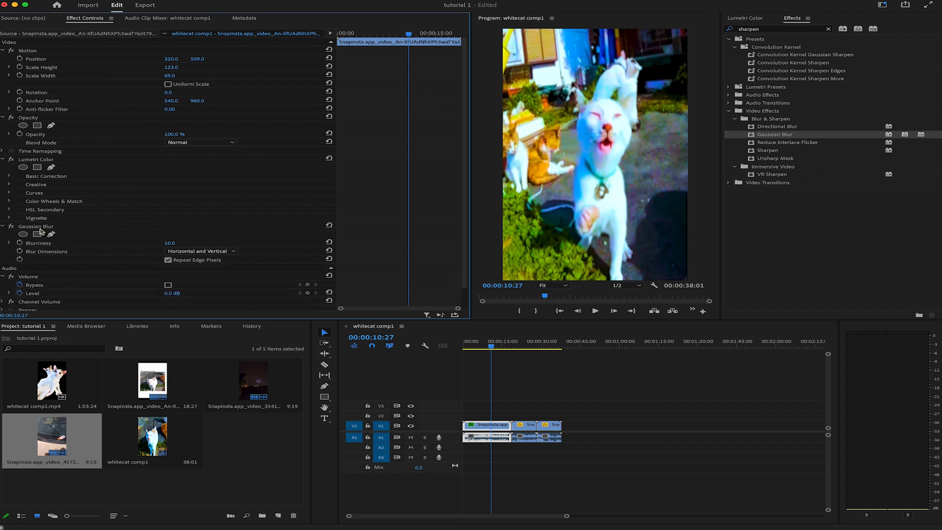
left_click(39, 227)
key("Delete")
Step: Apply Unsharp Mask to the cat clip with amount 118.0 and radius 23.1
left_click_drag(775, 158, 139, 223)
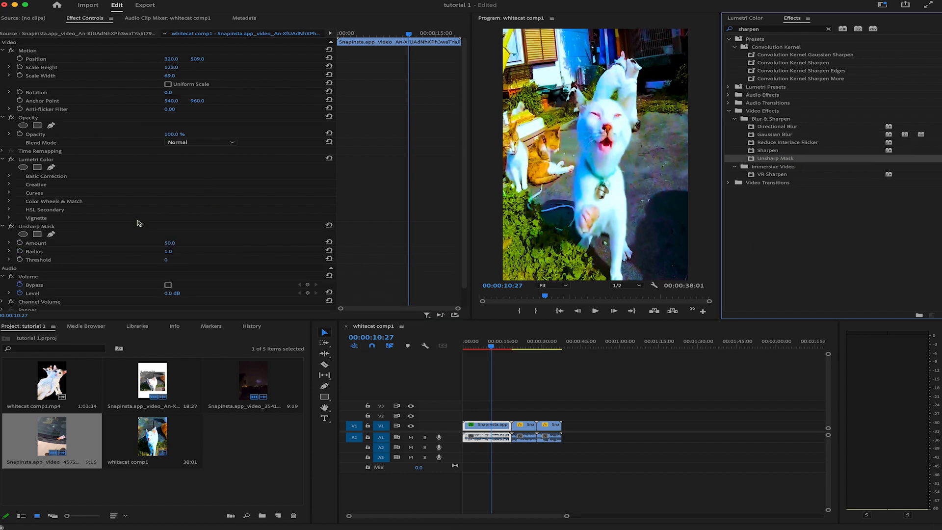
left_click_drag(173, 252, 205, 244)
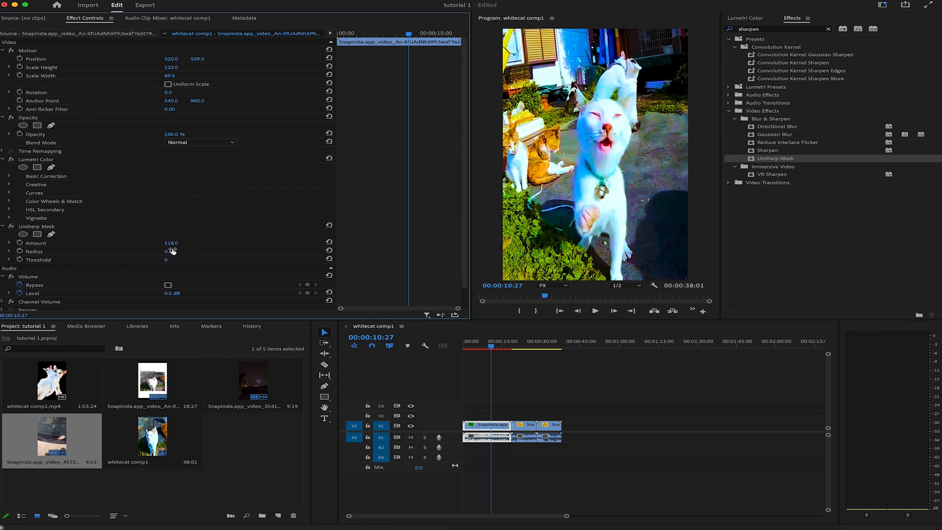
left_click_drag(168, 251, 282, 251)
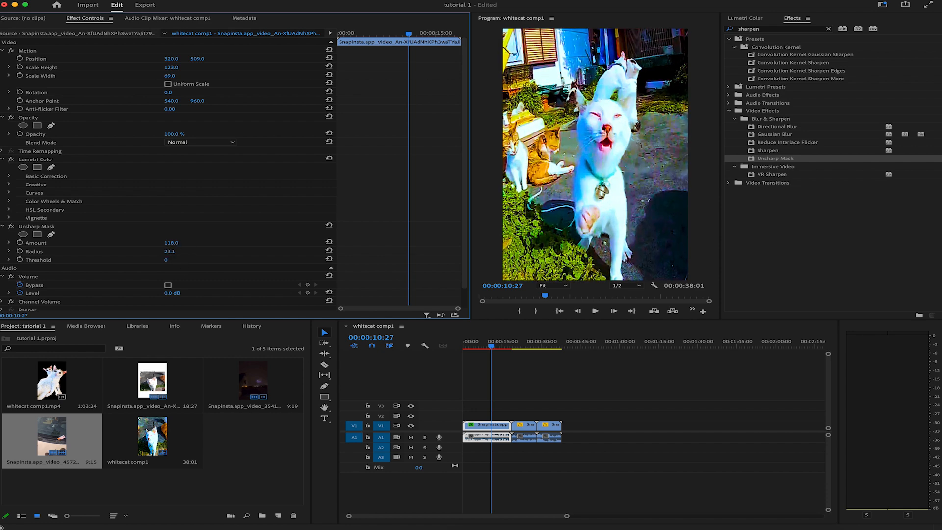
Step: Compare the clip with Unsharp Mask off and on, and set the effect's radius to 8.1
left_click(11, 227)
left_click(11, 228)
left_click(12, 227)
left_click(11, 227)
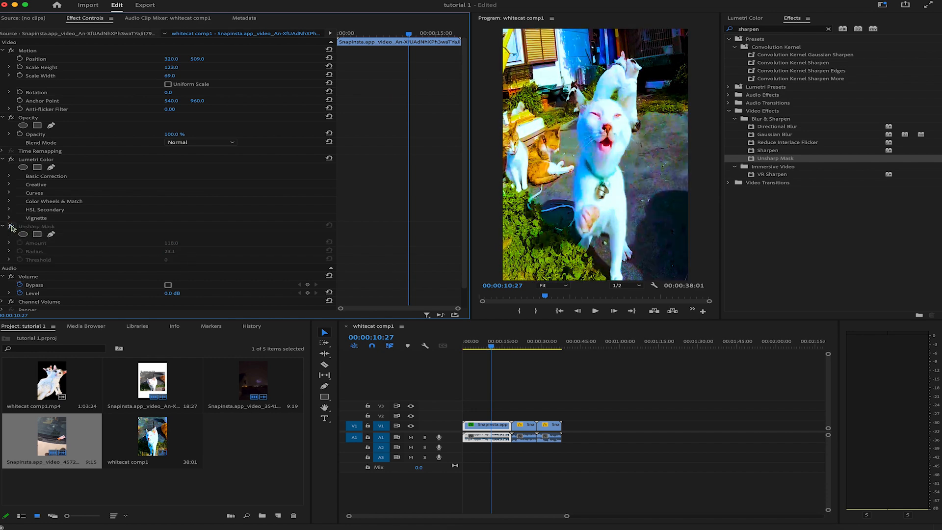
left_click(11, 227)
left_click_drag(172, 252, 98, 251)
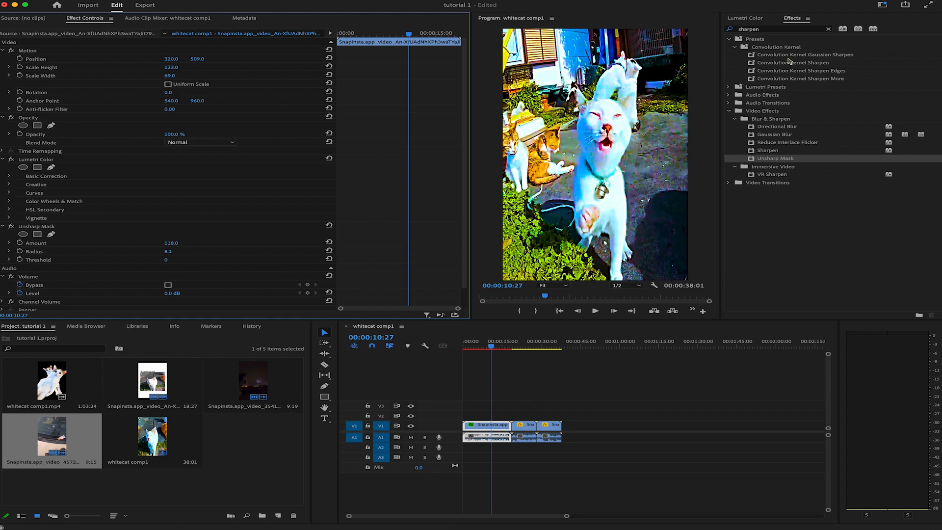
Step: Search the effects library for "noise" and apply the Noise effect to the cat clip
left_click(778, 29)
type("noise")
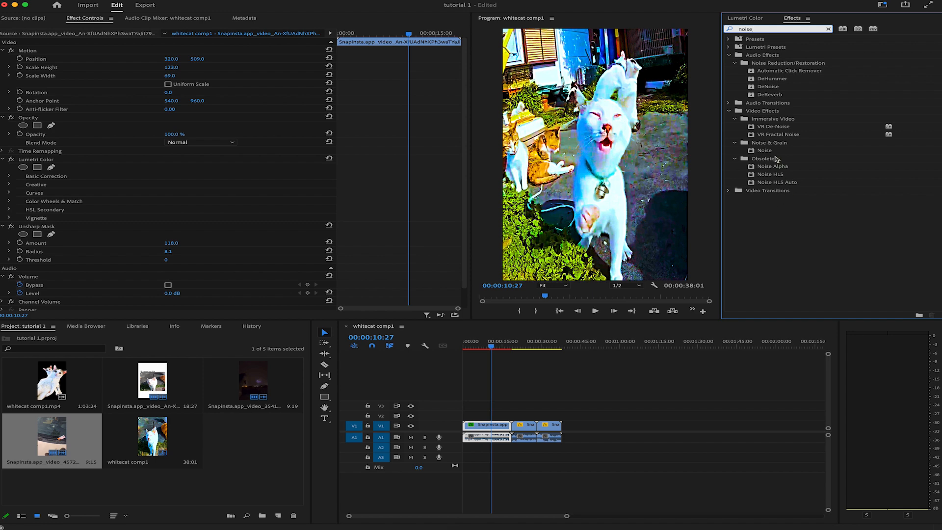
double_click(774, 152)
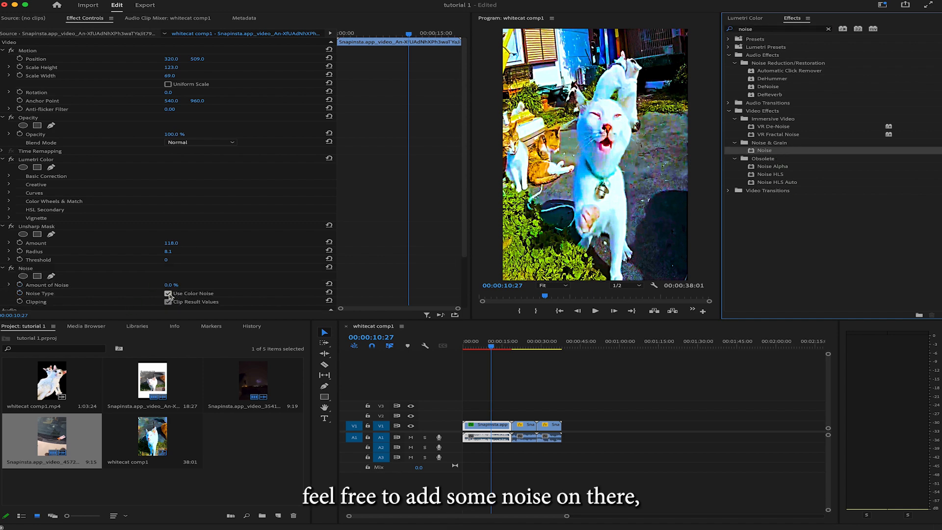
Step: Turn off color noise in the Noise effect, set its amount to 6.0%, and place it above Unsharp Mask
left_click(167, 294)
mouse_move(171, 285)
left_mouse_down()
mouse_move(184, 285)
mouse_move(175, 285)
left_mouse_up()
left_click_drag(25, 268, 54, 234)
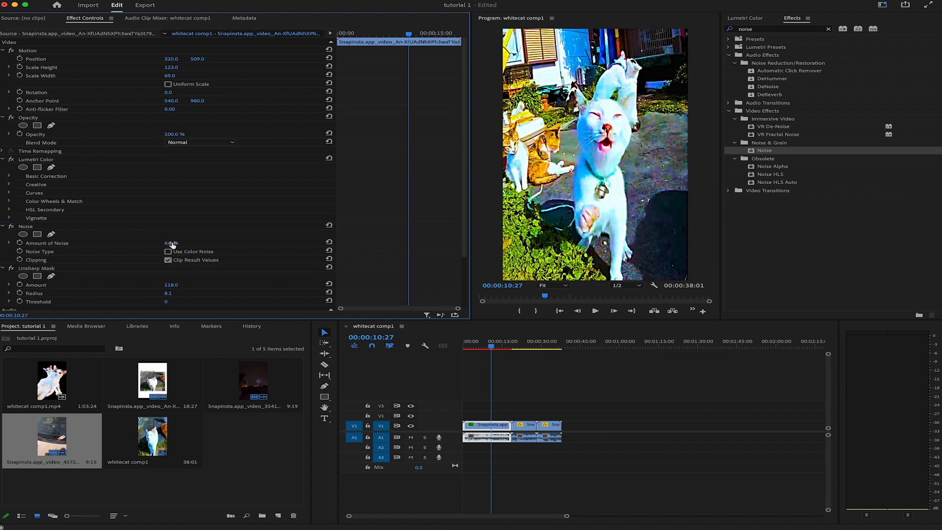
left_click_drag(171, 244, 193, 249)
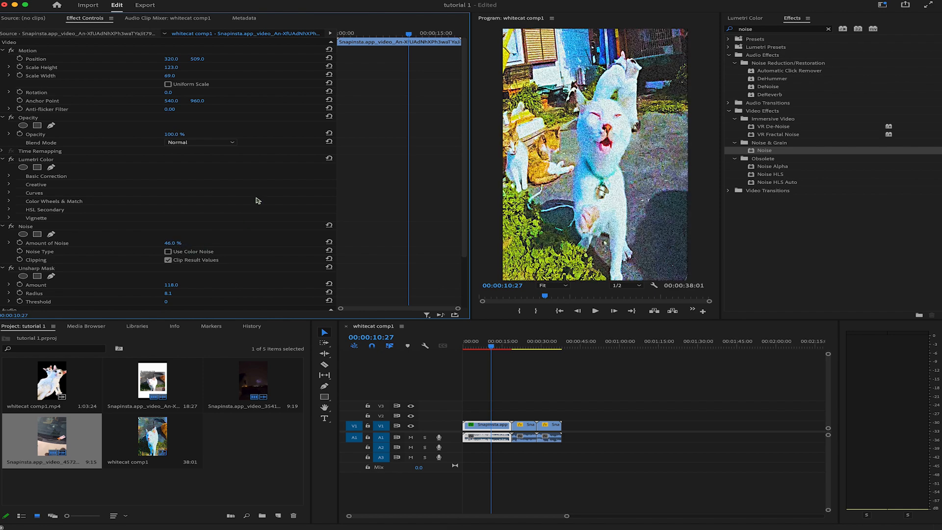
Step: Compare the cat clip with the Noise effect off and on, and check other frames of the sequence
left_click(11, 227)
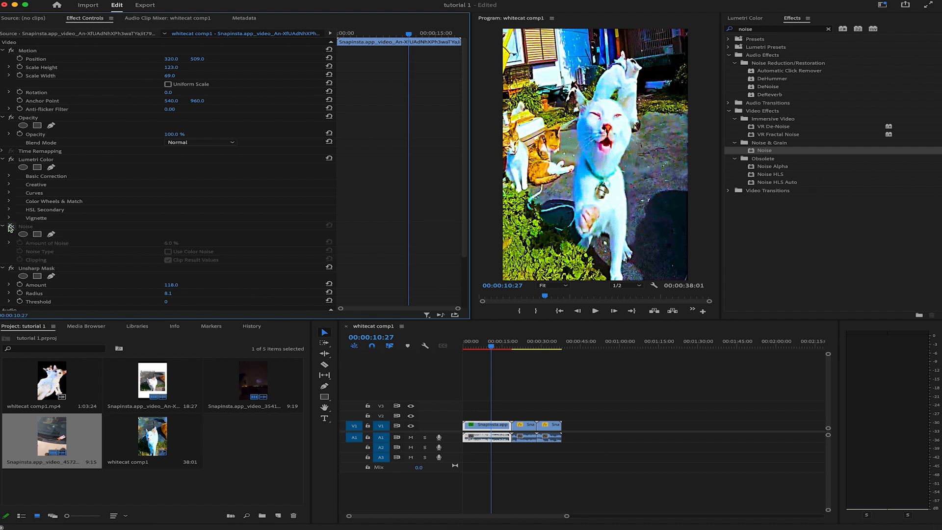
left_click(10, 227)
left_click(11, 227)
left_click(10, 227)
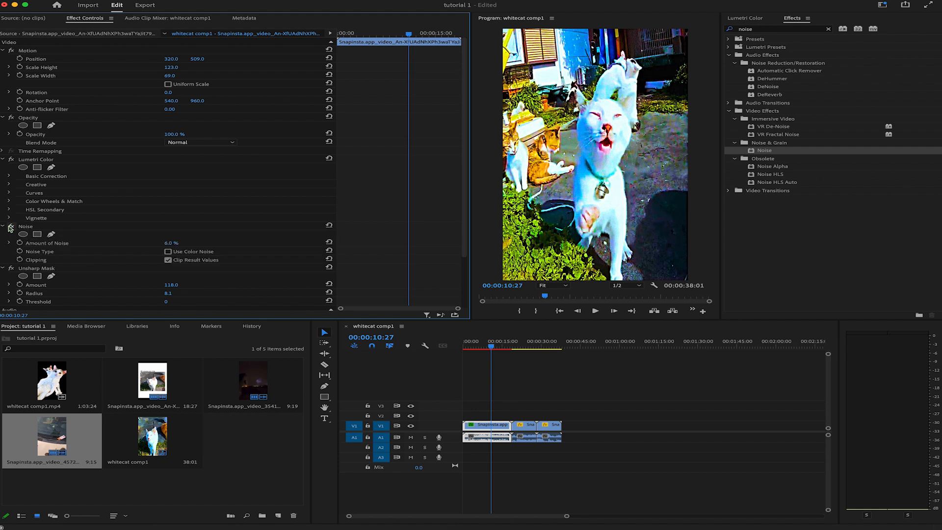
left_click(519, 349)
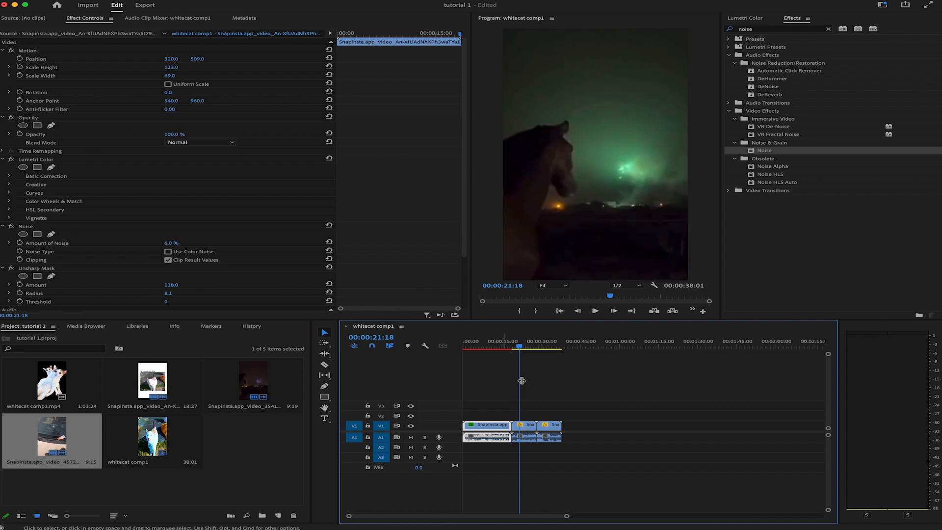
left_click(500, 345)
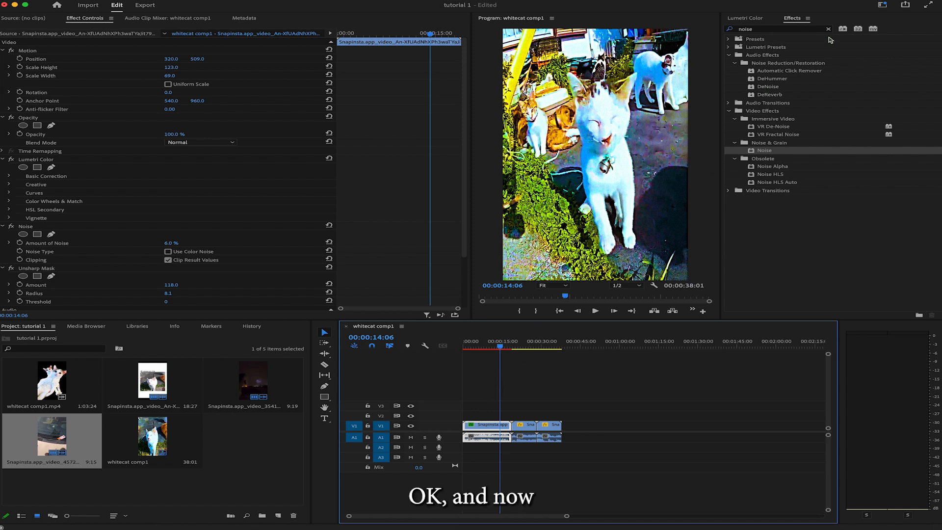
Step: Select the horse clip in the sequence and set its Lumetri Color exposure to 0.8
left_click(778, 30)
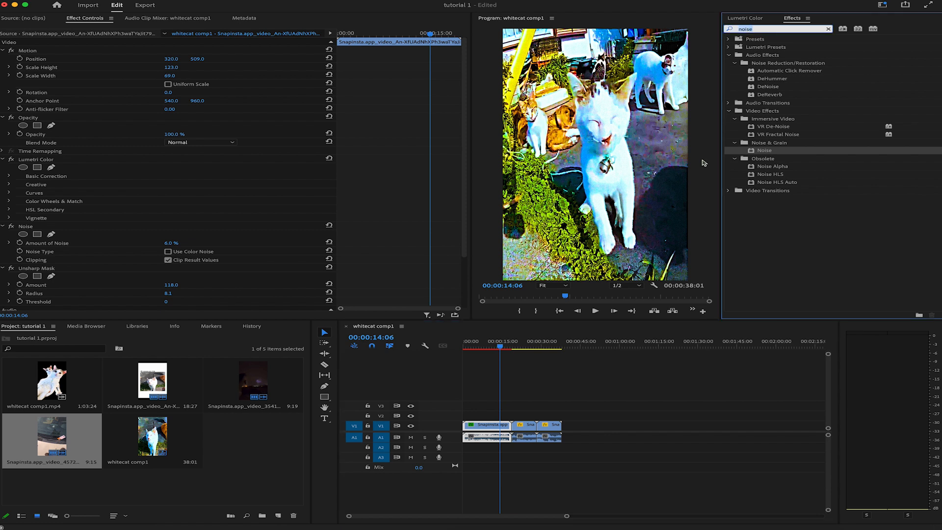
left_click_drag(523, 347, 527, 347)
left_click(524, 426)
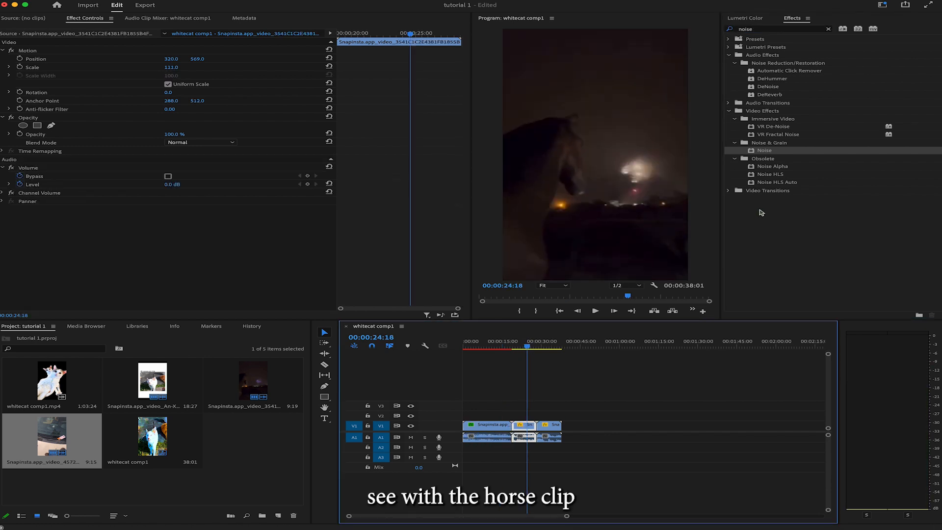
left_click(755, 20)
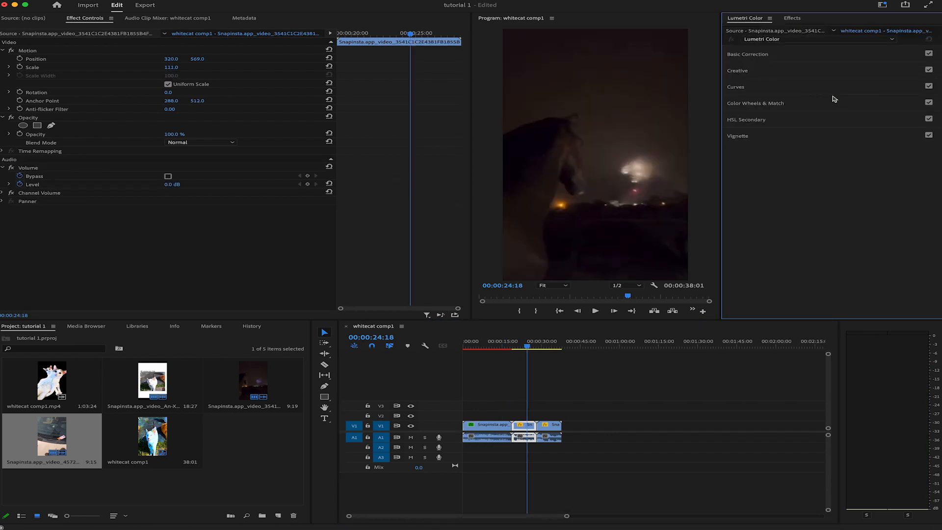
left_click(770, 55)
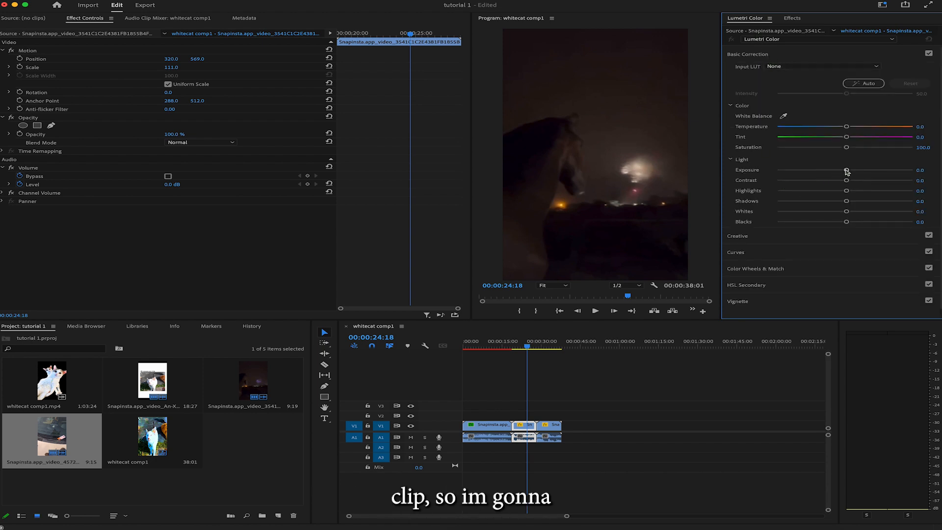
left_click_drag(847, 171, 856, 170)
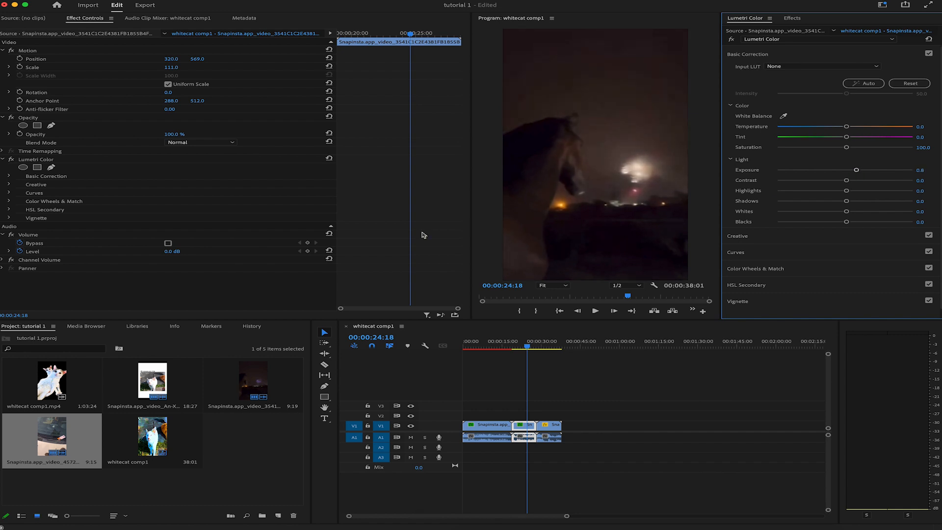
Step: Set the horse clip's contrast to 5.0, highlights 80.0, shadows 18.0, whites 41.0, blacks -1.0 and basic saturation 172.0
left_click(9, 176)
scroll(82, 210, "down", 3)
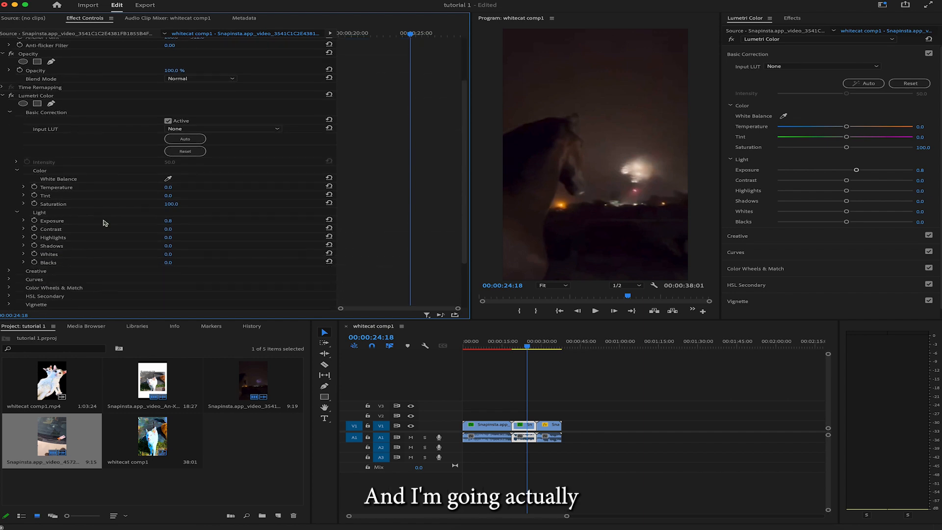
left_click_drag(170, 229, 220, 238)
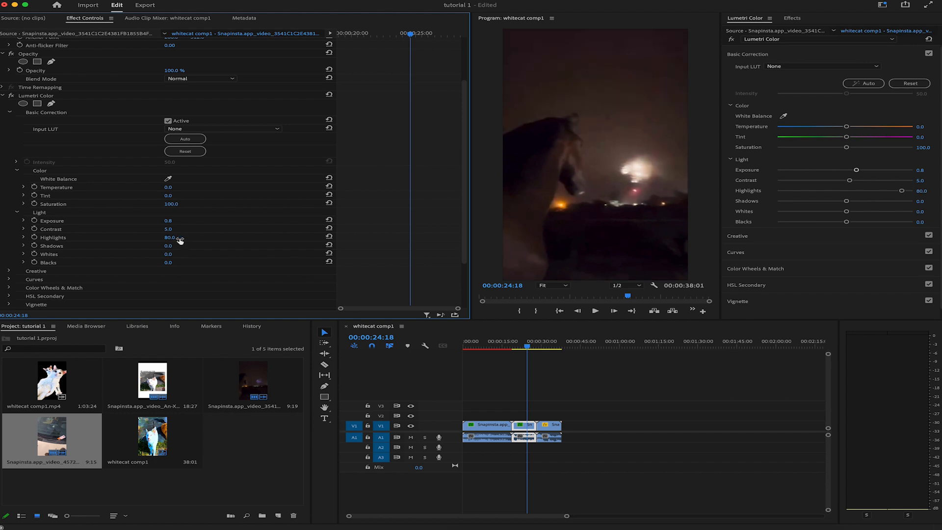
mouse_move(168, 245)
left_mouse_down()
mouse_move(154, 246)
mouse_move(208, 255)
mouse_move(152, 263)
mouse_move(171, 263)
left_mouse_up()
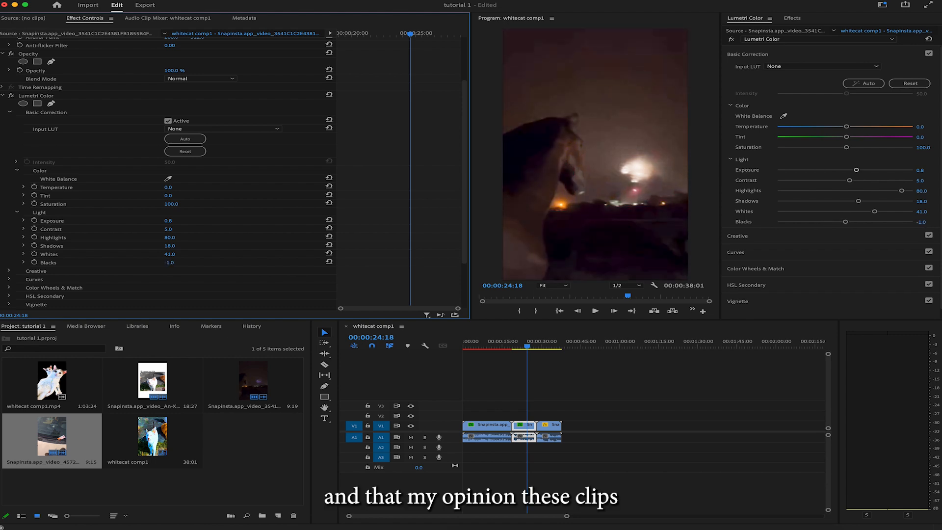
left_click_drag(178, 206, 205, 205)
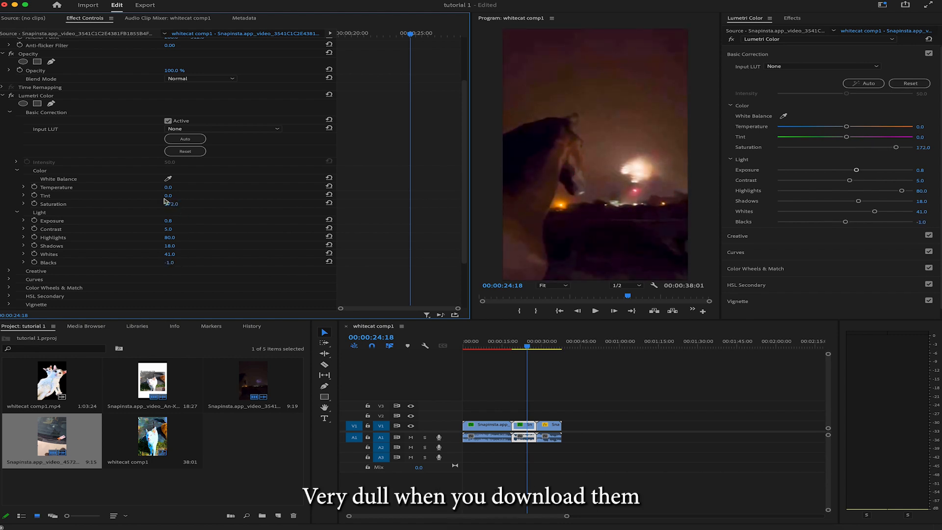
Step: In the horse clip's Creative adjustments, set Sharpen to 77.0, Vibrance to 41.0 and Saturation to 146.0
left_click(18, 170)
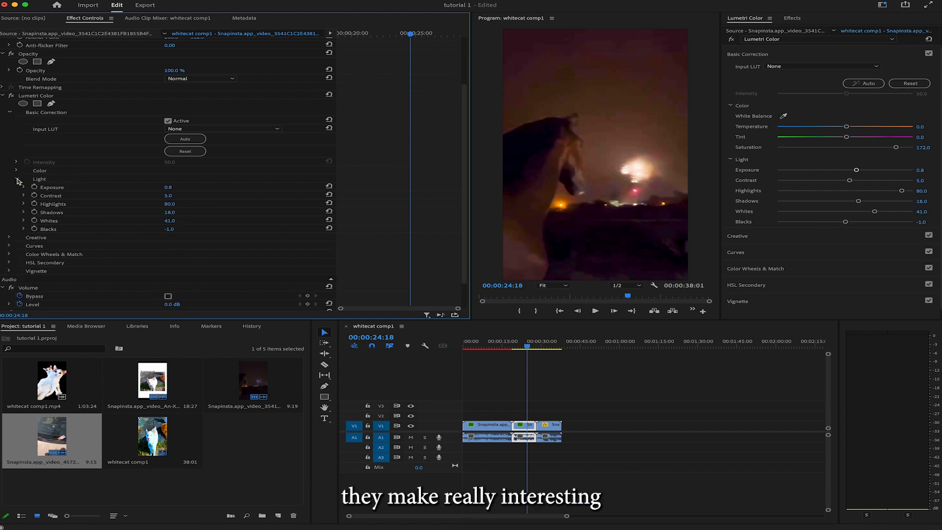
left_click(18, 181)
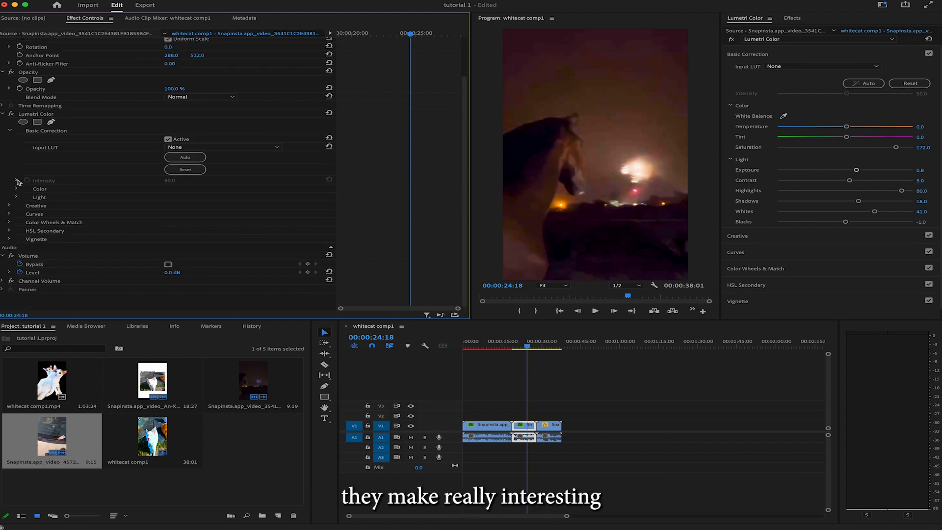
left_click(9, 206)
left_click(9, 130)
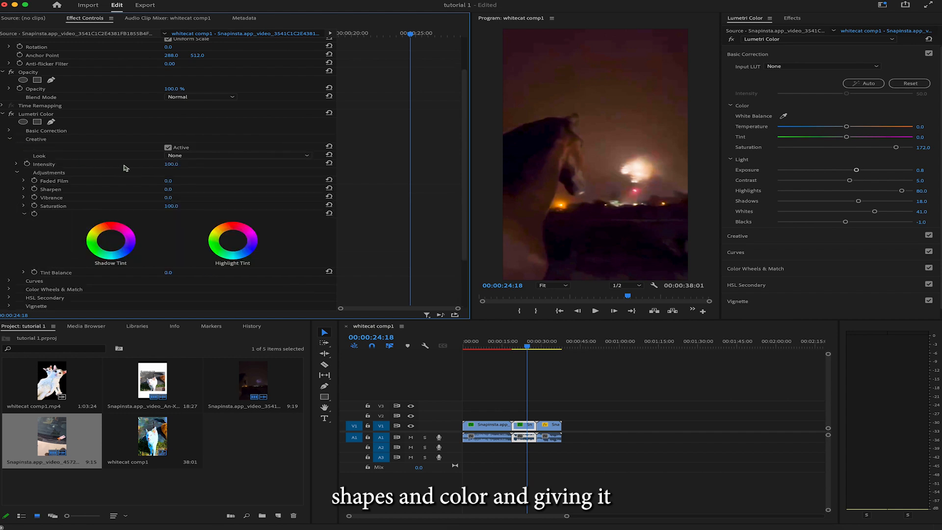
left_click_drag(169, 189, 211, 189)
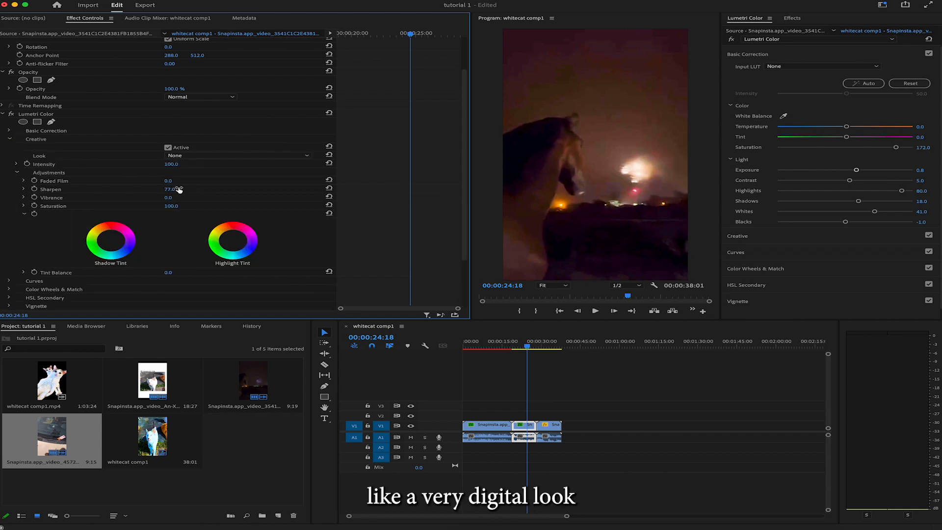
mouse_move(170, 197)
left_mouse_down()
mouse_move(205, 207)
mouse_move(163, 210)
left_mouse_up()
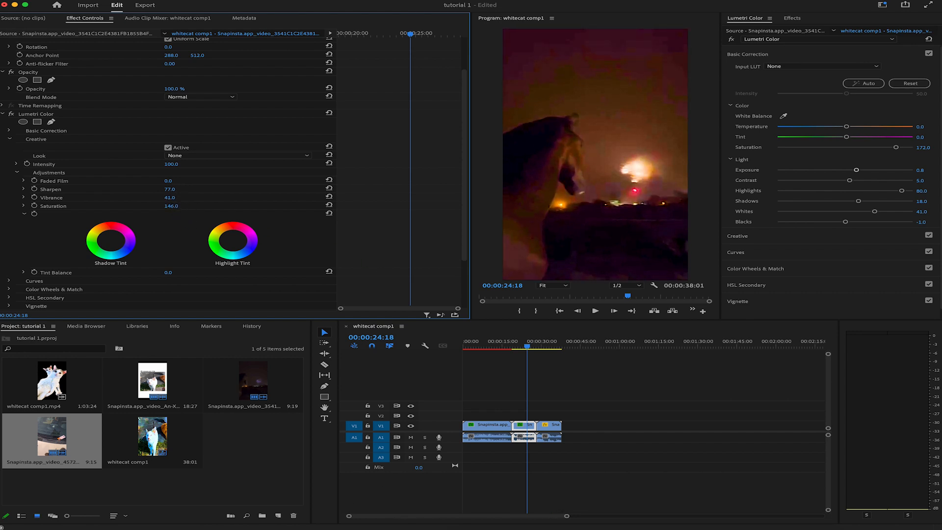
Step: Raise the horse clip's Basic Correction highlights to 105.0 and shadows to 41.0
left_click(9, 131)
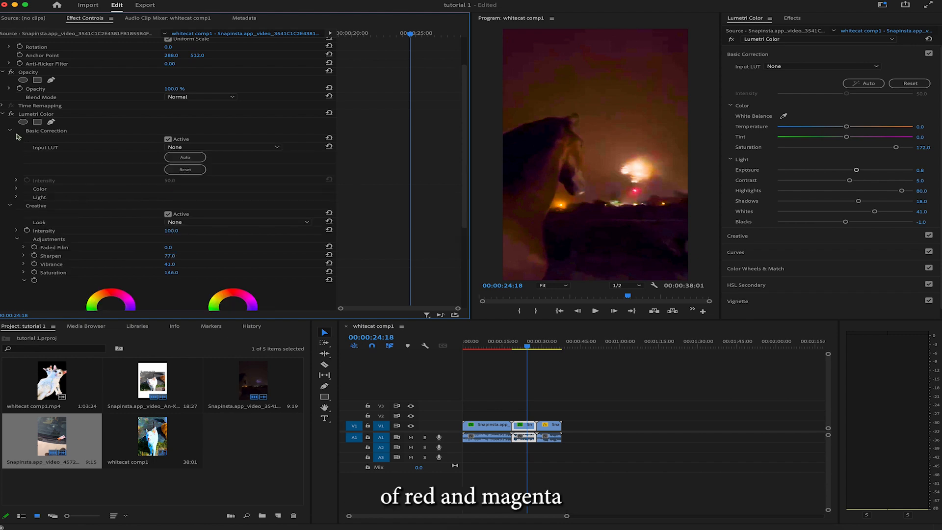
left_click(17, 198)
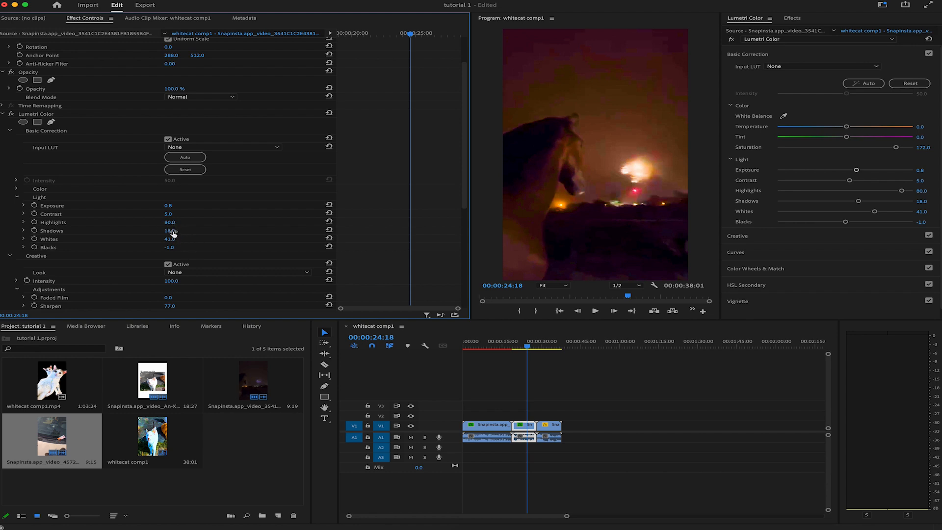
left_click_drag(170, 231, 186, 231)
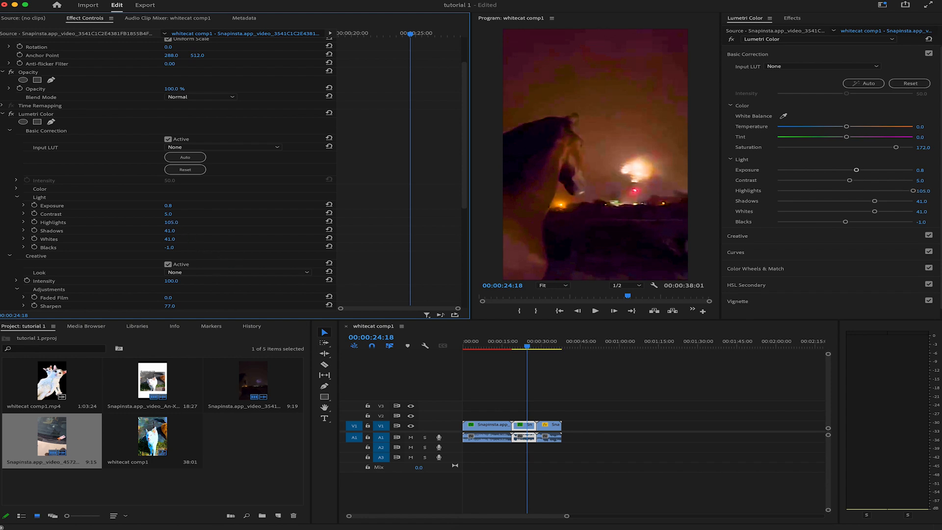
left_click(10, 131)
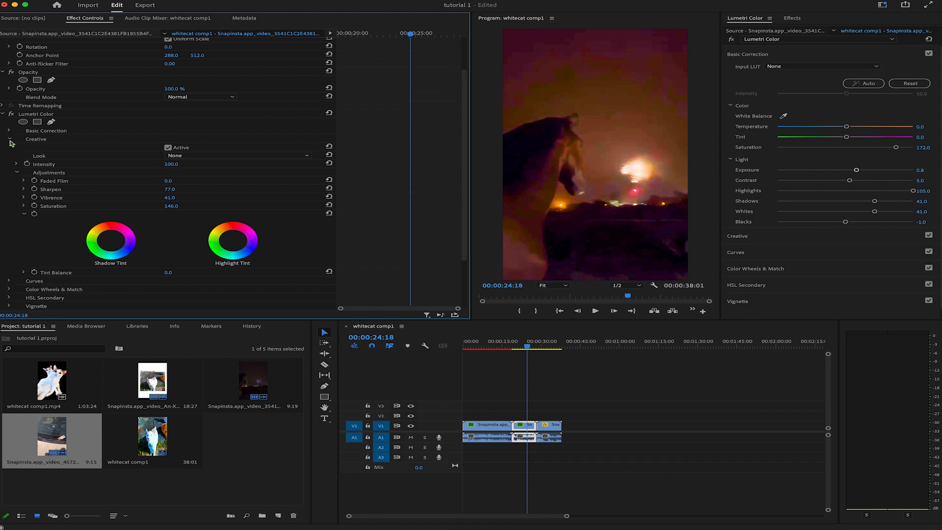
left_click(10, 141)
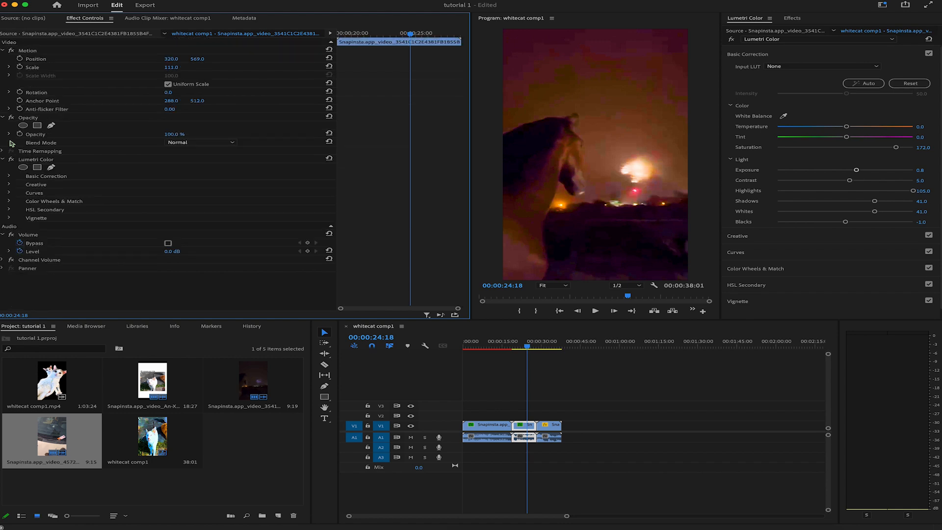
Step: Apply the Noise effect to the horse clip at 8.0% with color noise turned off
left_click(792, 18)
left_click(785, 30)
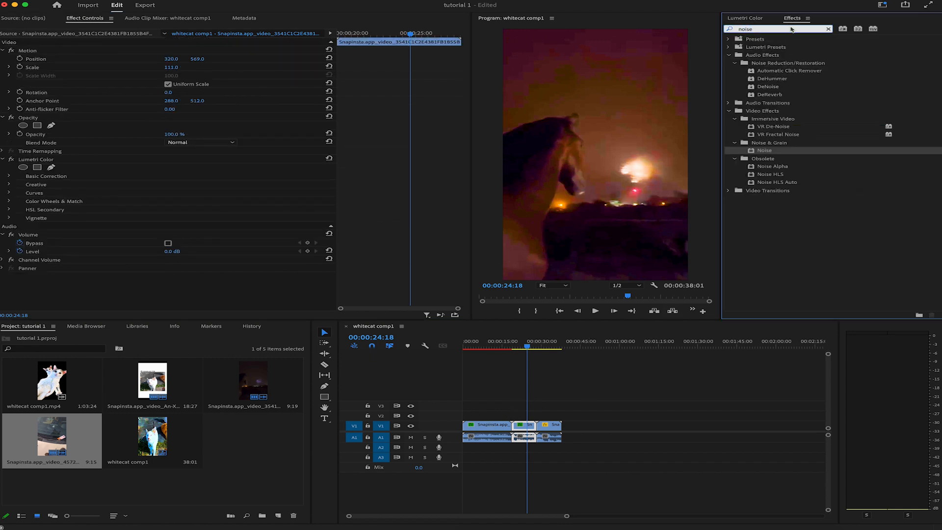
left_click_drag(788, 155, 191, 243)
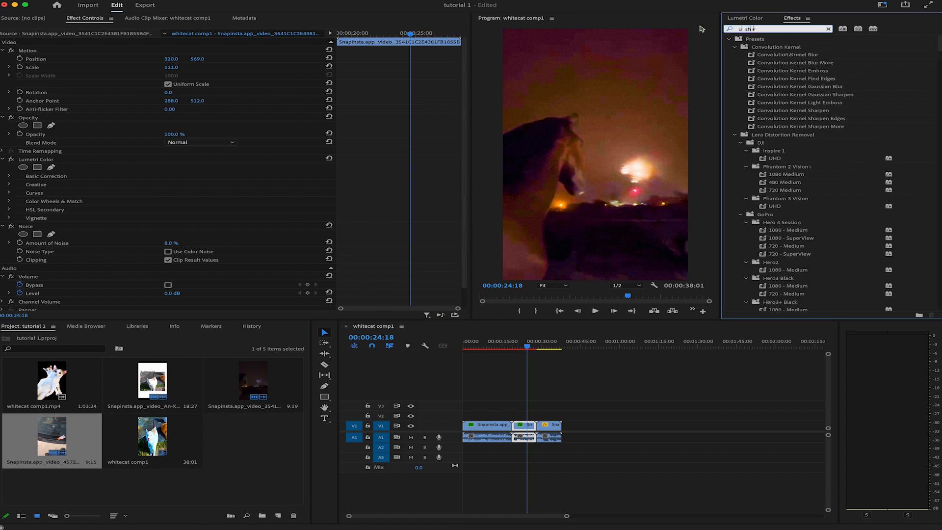
Step: Copy the cat clip's Unsharp Mask effect onto the horse clip and set its radius to 12.1
right_click(42, 207)
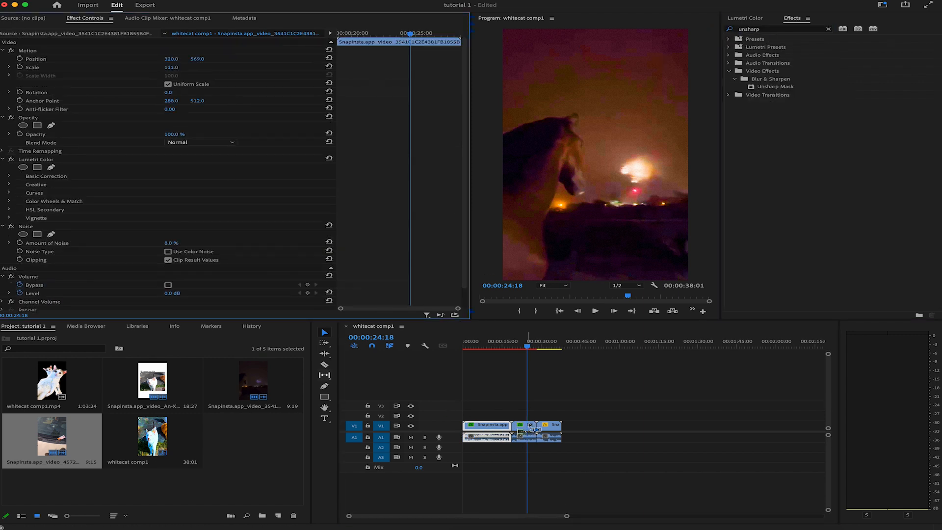
scroll(190, 256, "down", 3)
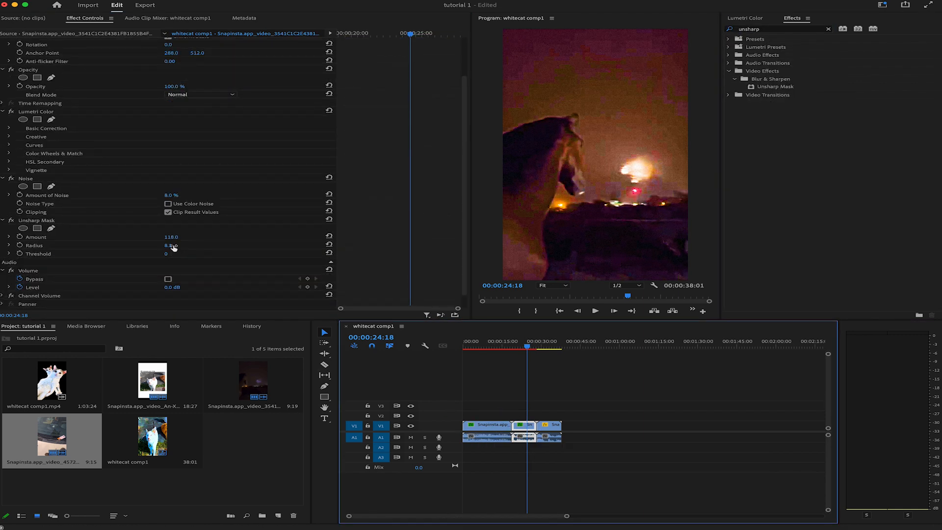
left_click_drag(172, 239, 177, 246)
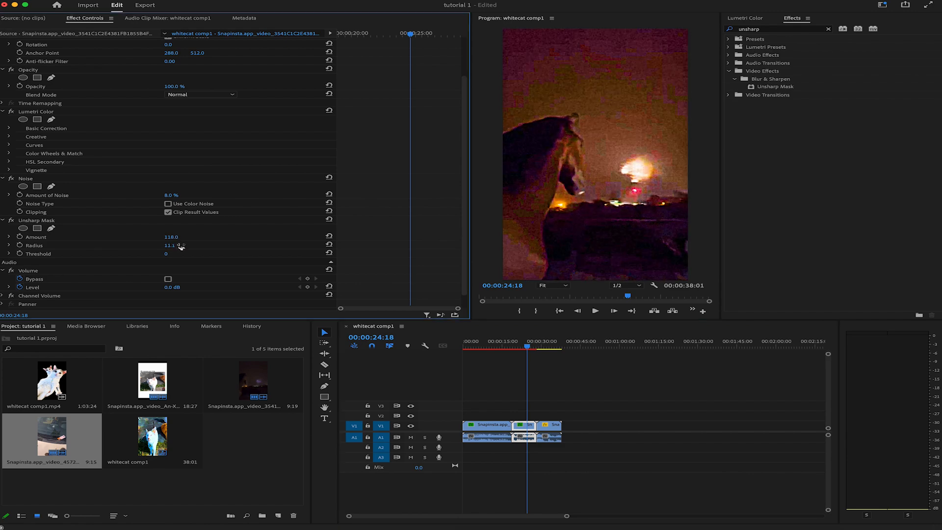
Step: Play back part of the horse clip to review the noise and sharpening
left_click(631, 354)
key("space")
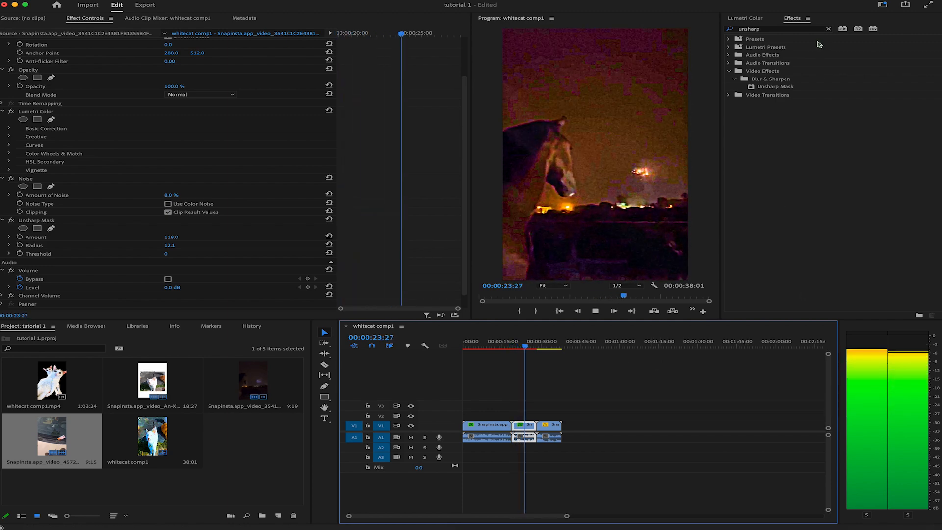
key("space")
Step: Search the effects library for "invert" and apply the Invert video effect to the horse clip
left_click(735, 29)
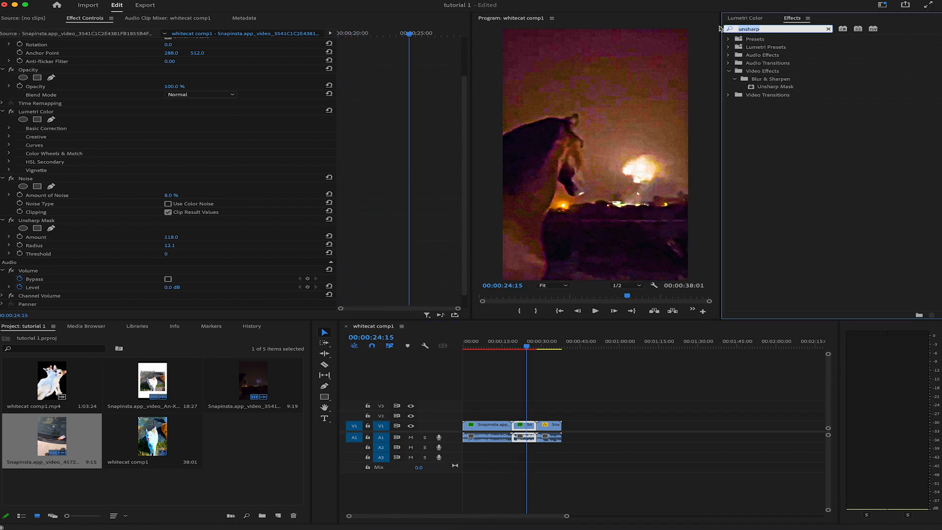
type("invert")
double_click(773, 103)
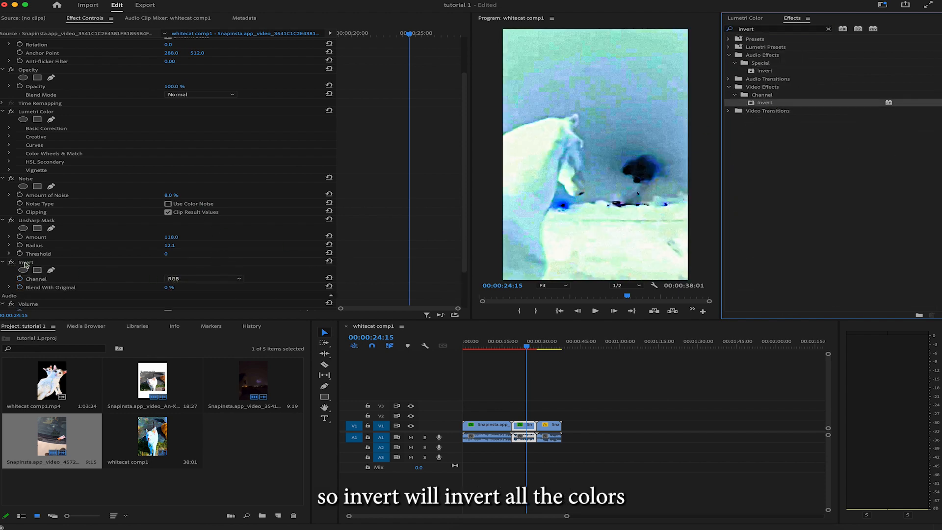
Step: Try the Red, Green, Blue, HLS and Hue channels in the horse clip's Invert effect
left_click(206, 278)
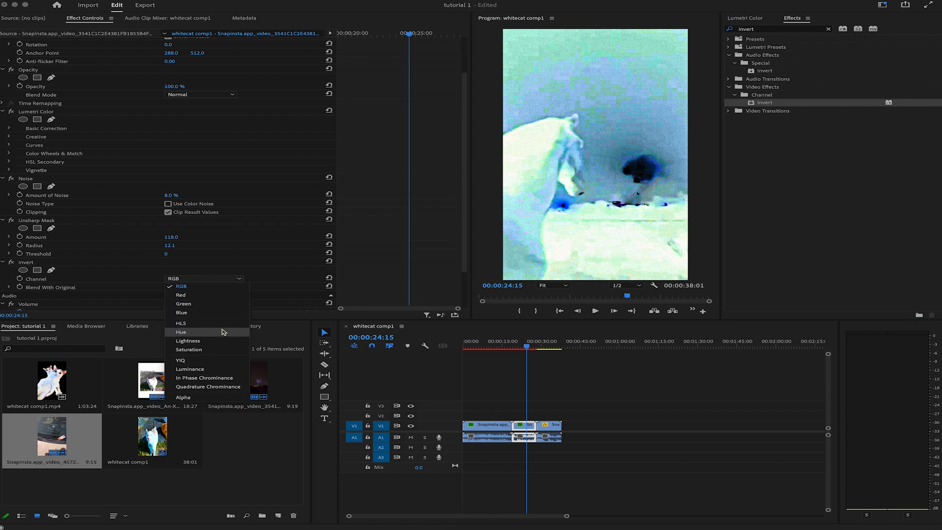
left_click(214, 295)
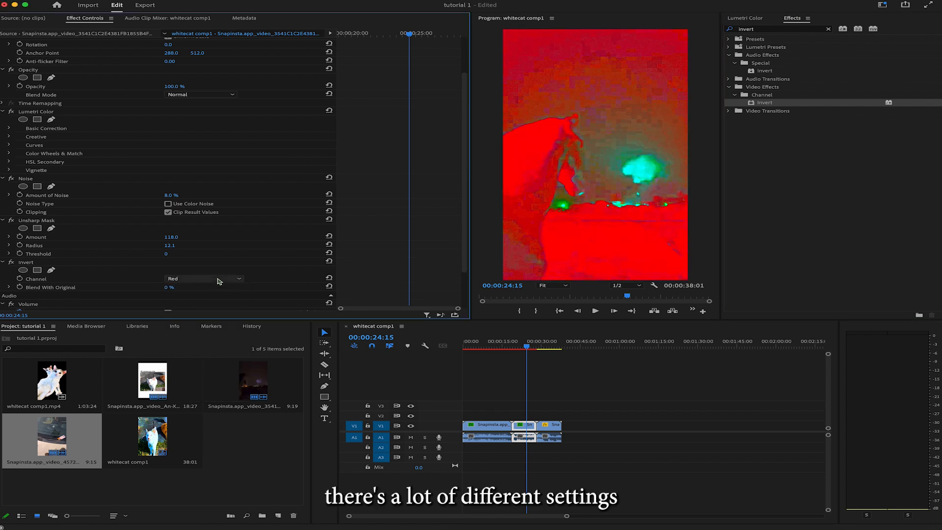
left_click(219, 282)
left_click(210, 303)
left_click(218, 279)
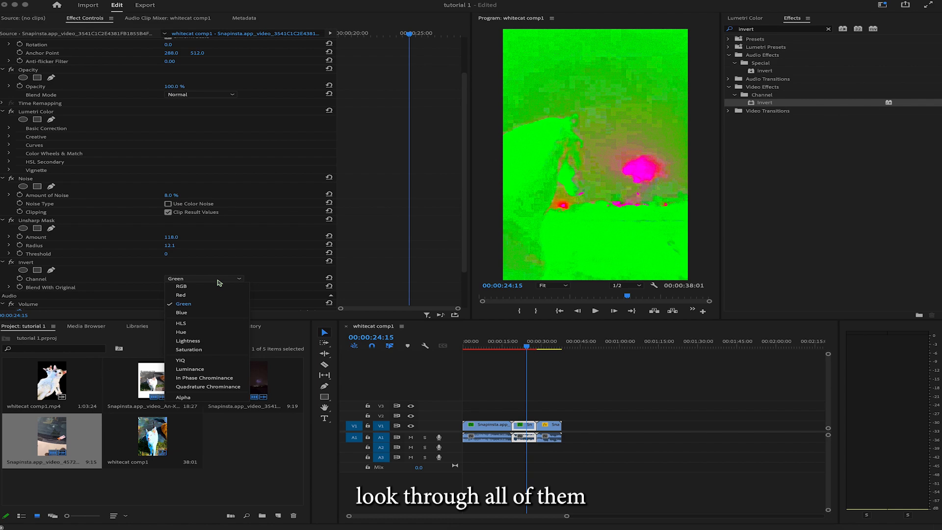
left_click(219, 312)
left_click(225, 284)
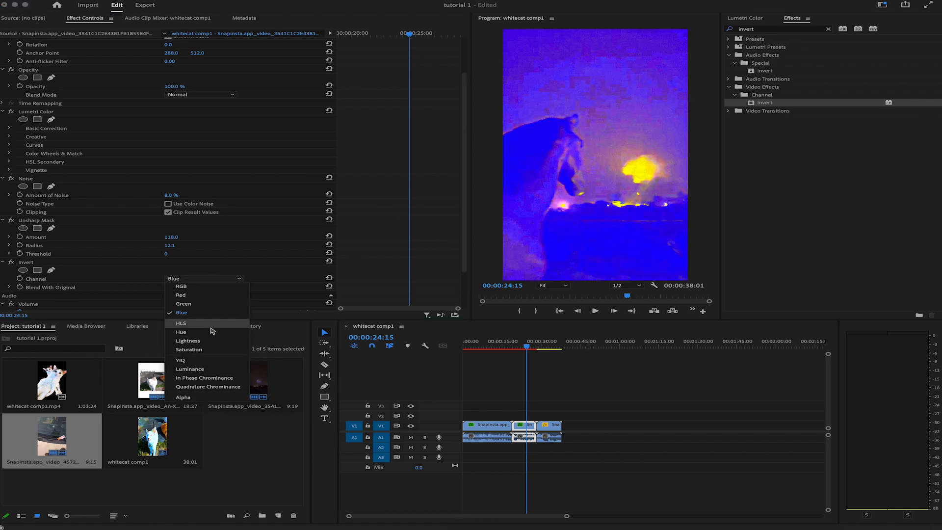
left_click(211, 329)
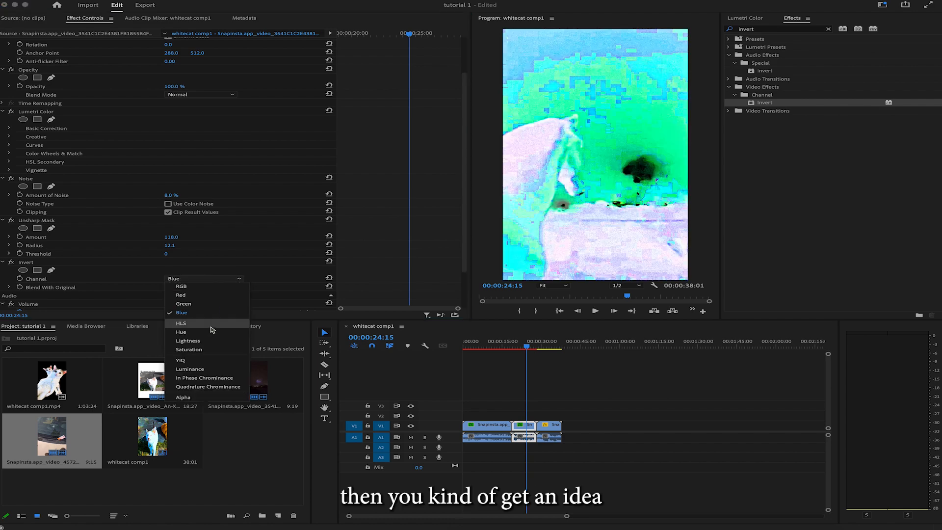
left_click(224, 282)
left_click(222, 337)
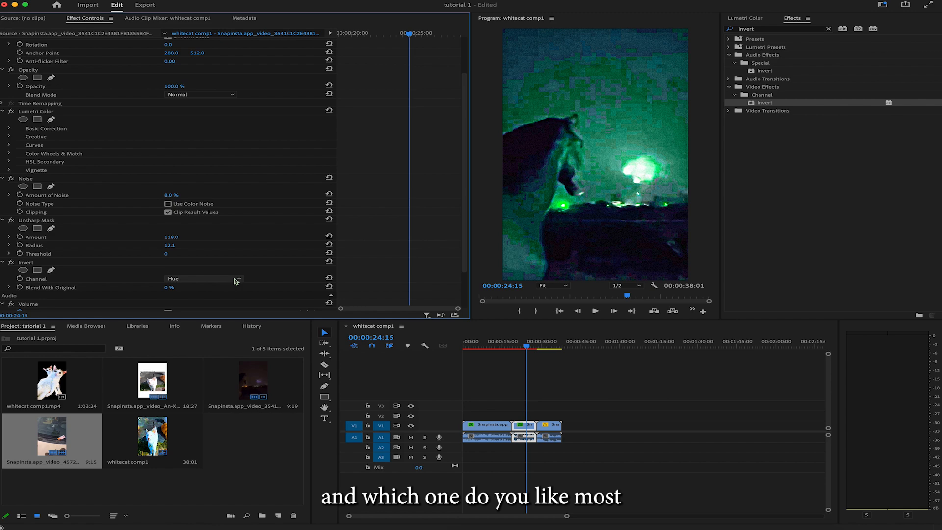
Step: Play back the horse clip to review the Hue inversion, and return to about 00:00:20:18
left_click(512, 347)
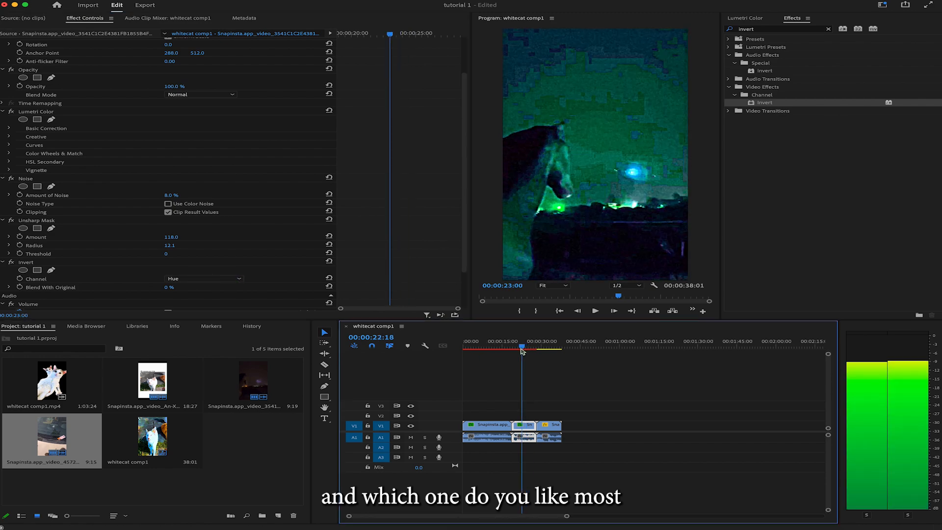
key("space")
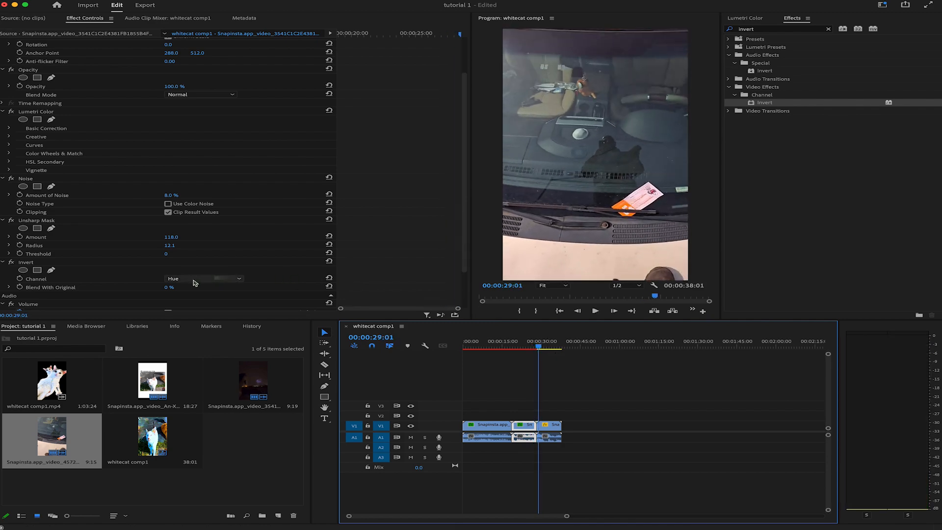
left_click_drag(530, 347, 518, 349)
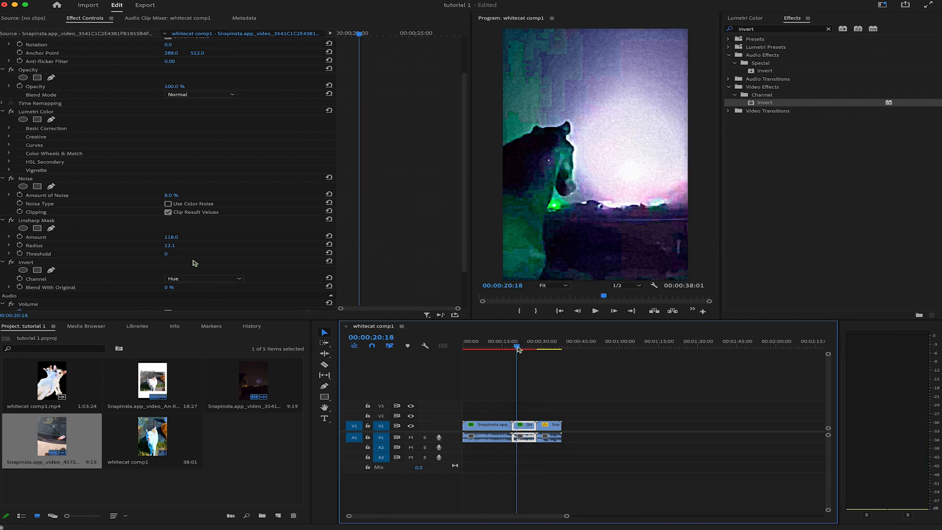
Step: Try the Lightness and Saturation channels in the horse clip's Invert effect
left_click(200, 281)
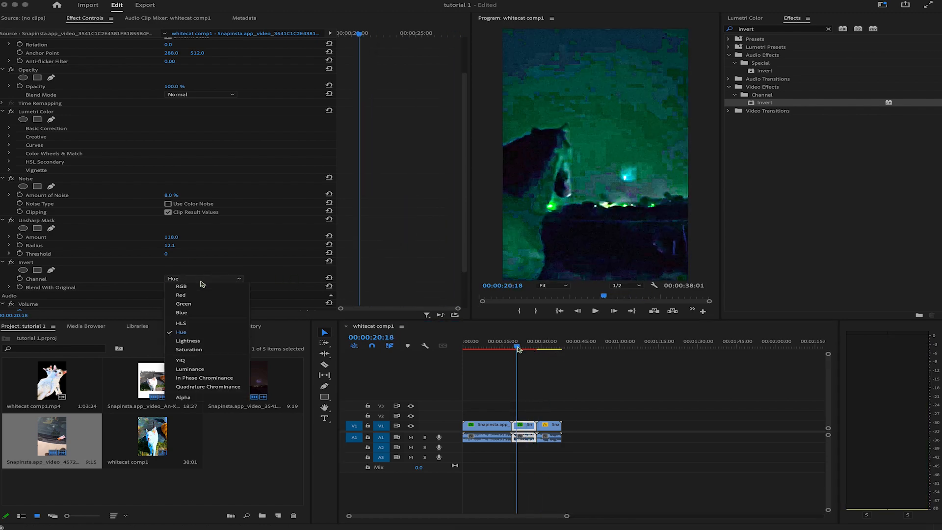
left_click(206, 342)
left_click(215, 279)
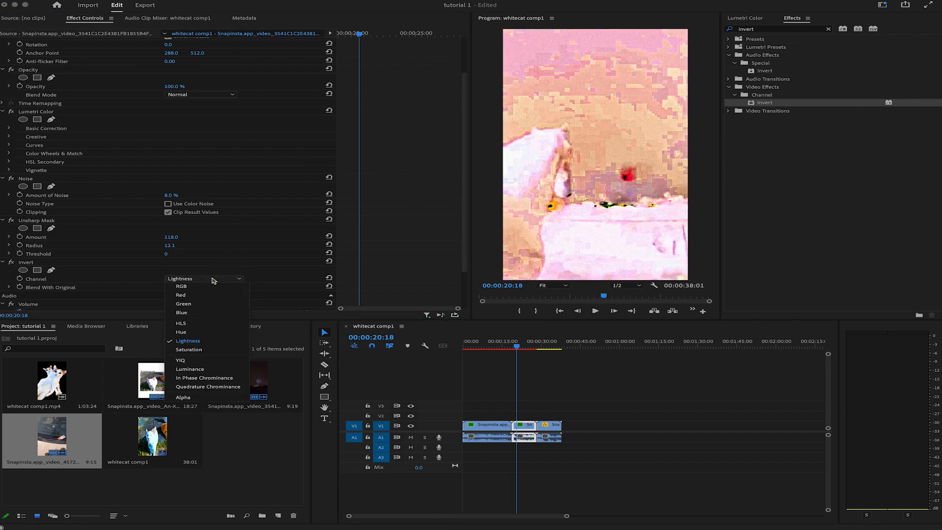
left_click(208, 350)
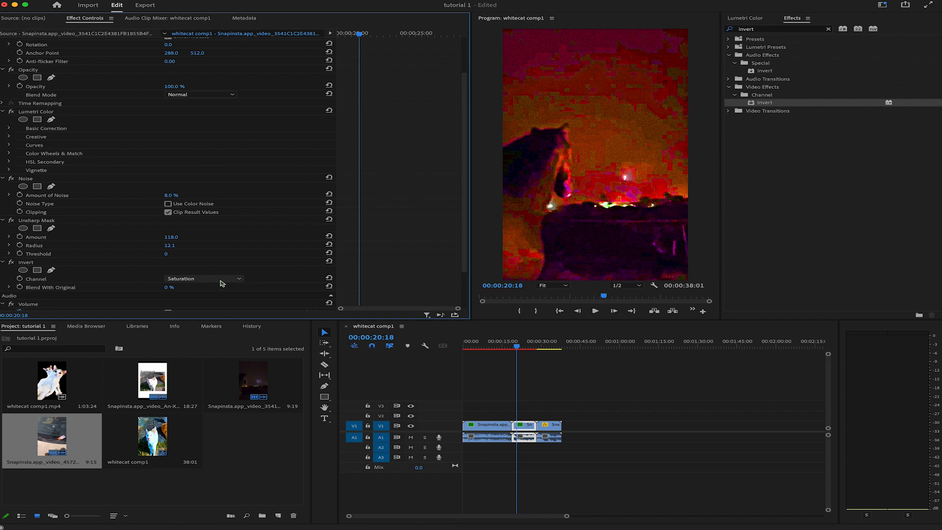
Step: Try blending the Saturation inversion with the original at 25% and 100%, playing back the horse clip at each setting
left_click_drag(170, 288, 122, 288)
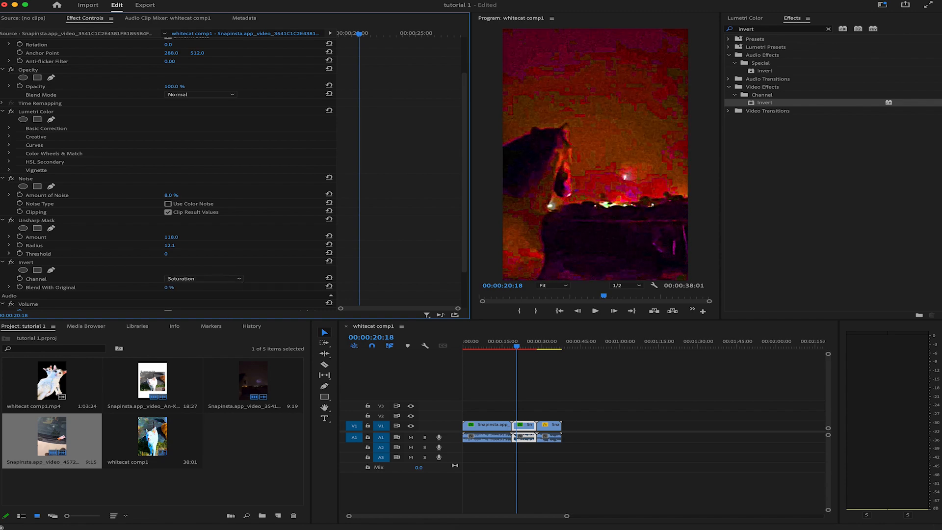
left_click(513, 347)
key("space")
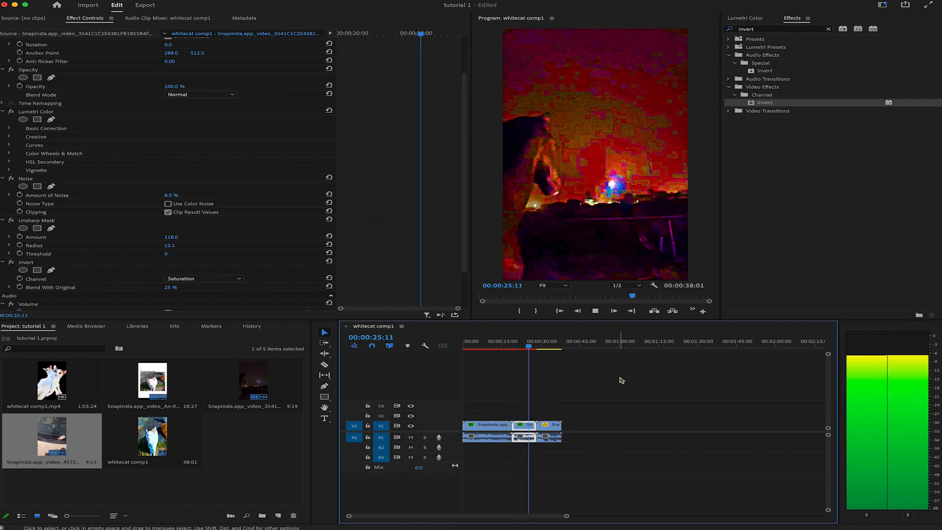
key("space")
left_click_drag(170, 288, 198, 291)
key("space")
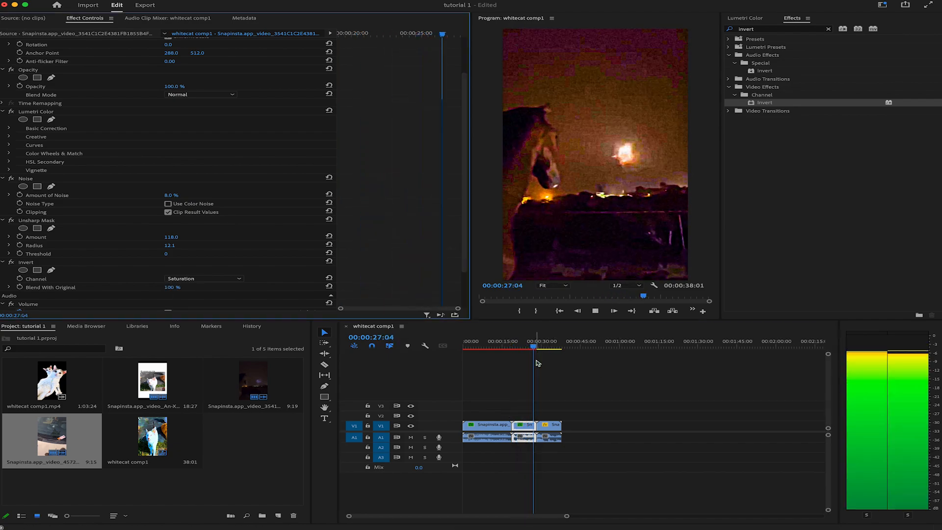
left_click(512, 348)
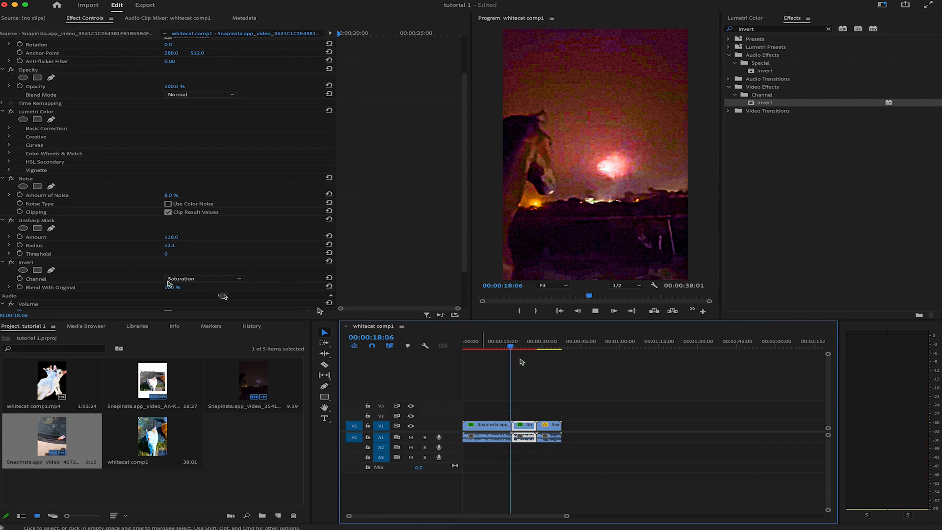
Step: Set the horse clip's Invert effect to the Quadrature Chrominance channel with Blend With Original at 0%
left_click(216, 278)
left_click(207, 379)
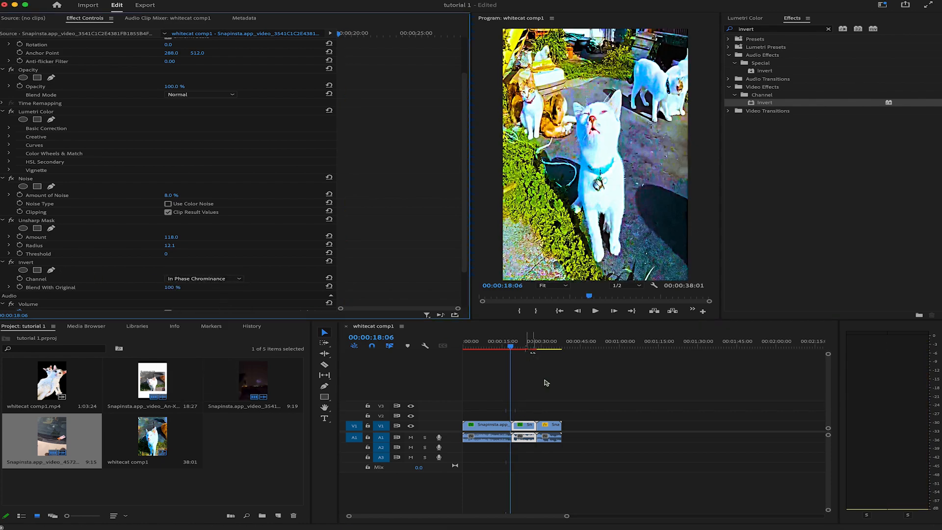
left_click(524, 347)
left_click_drag(179, 288, 147, 287)
left_click(207, 279)
left_click(225, 389)
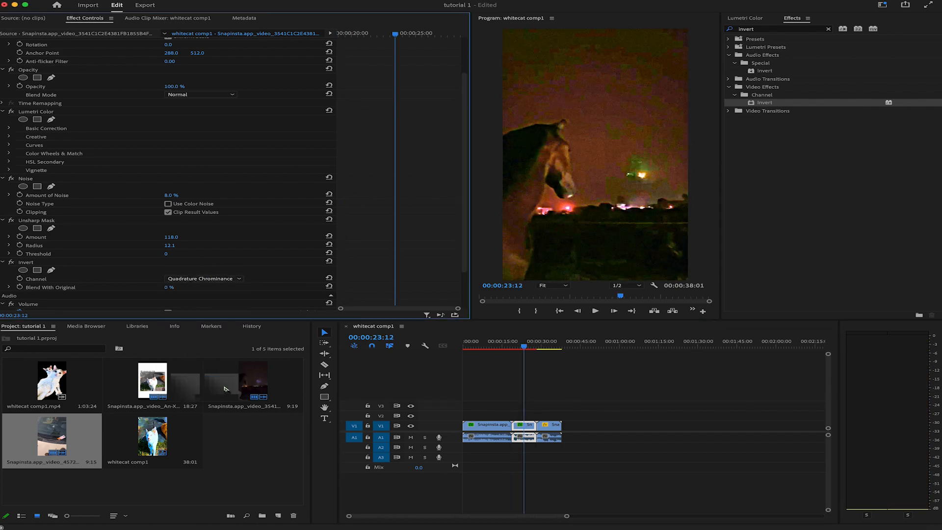
Step: Compare the horse clip with the Invert effect off and on, and play back the inverted version
left_click(11, 263)
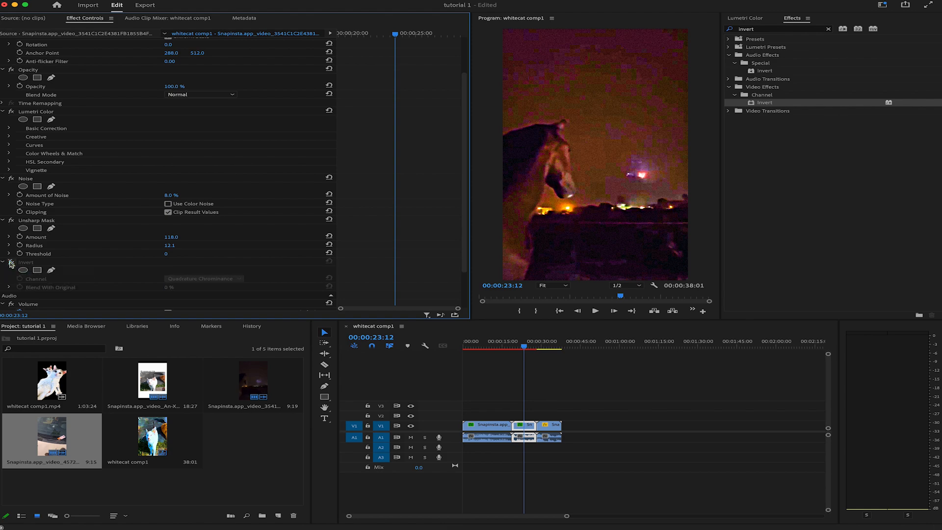
left_click(11, 262)
left_click(11, 263)
left_click(12, 263)
left_click_drag(524, 346, 511, 349)
key("space")
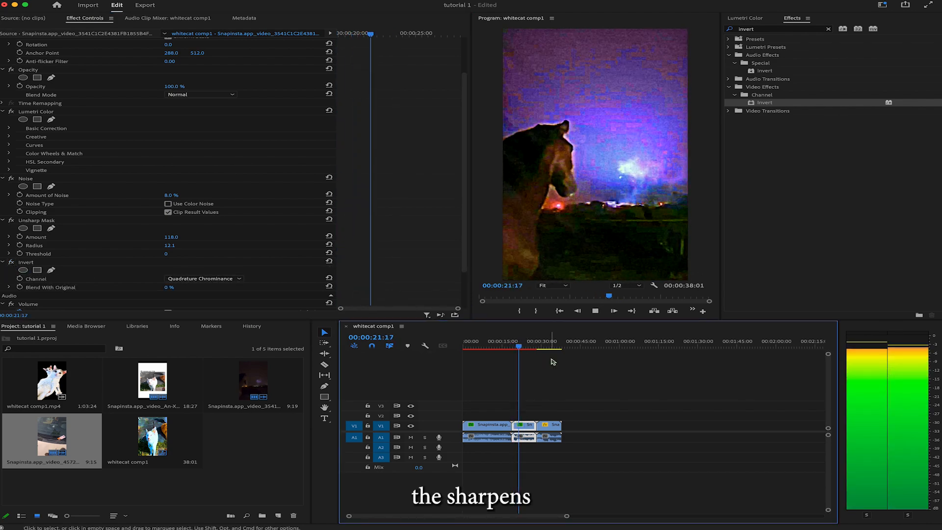
key("space")
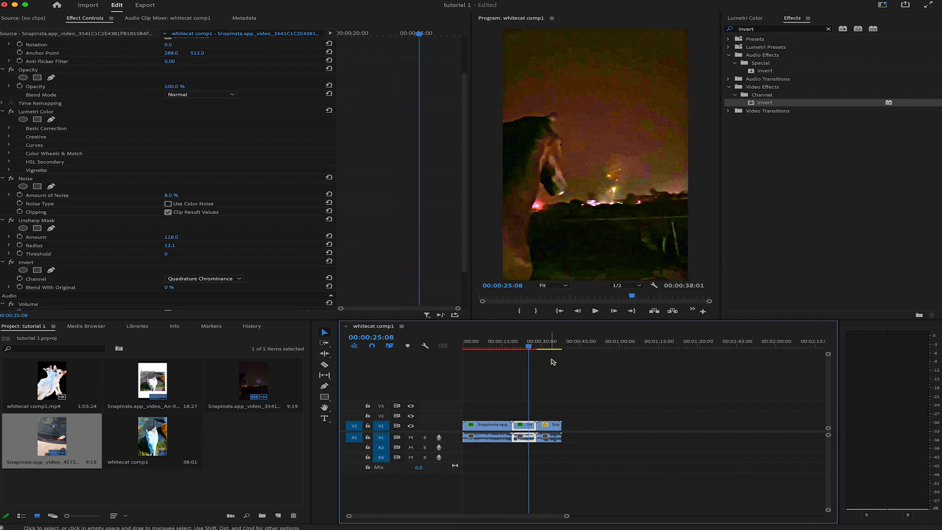
Step: Move the Invert effect above Noise in the horse clip's effect order and play back the result
mouse_move(567, 517)
left_mouse_down()
mouse_move(532, 522)
mouse_move(561, 518)
left_mouse_up()
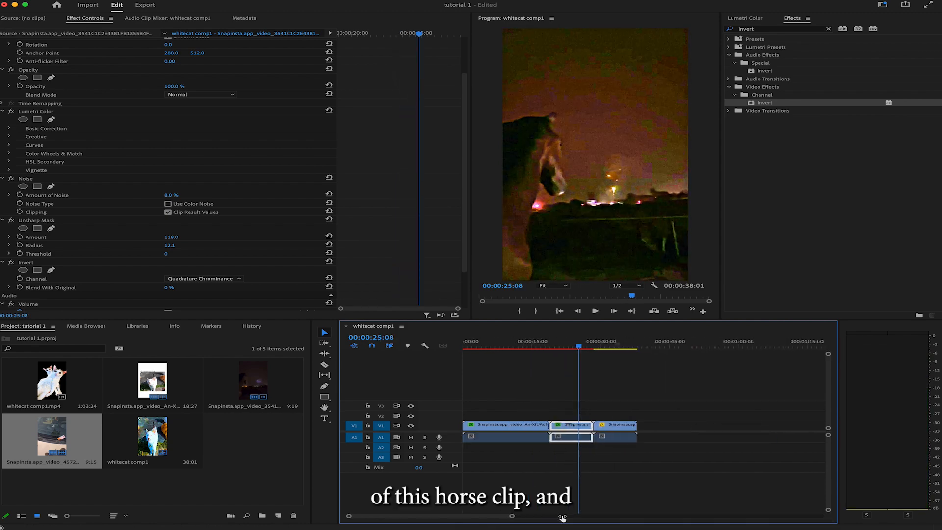
key("space")
key("space")
left_click_drag(29, 262, 35, 179)
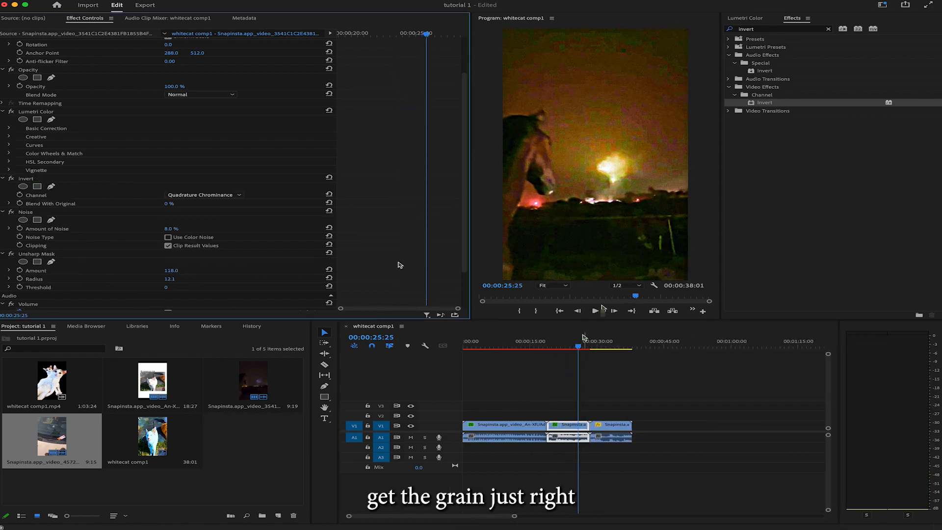
left_click_drag(581, 345, 555, 347)
key("space")
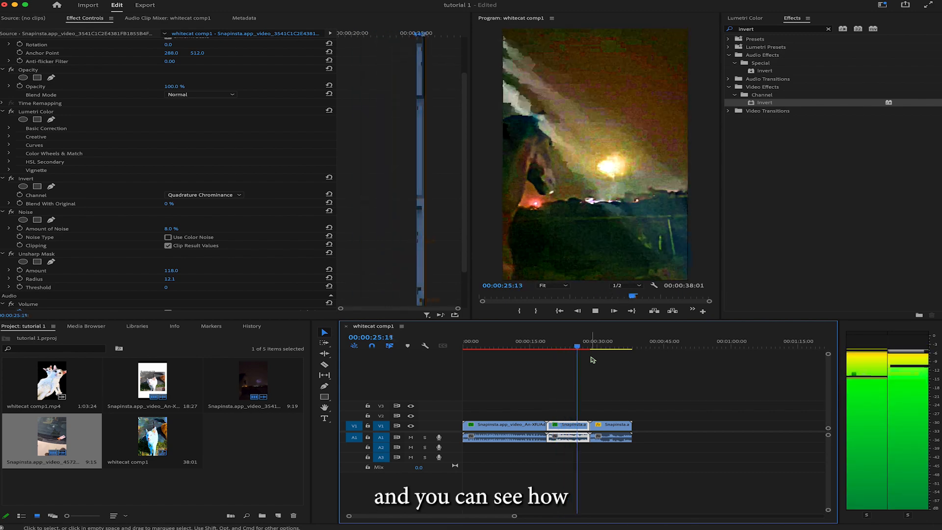
key("space")
Step: Set the horse clip's Lumetri Creative adjustments to Vibrance 82.0 and Saturation 216.0
left_click(9, 137)
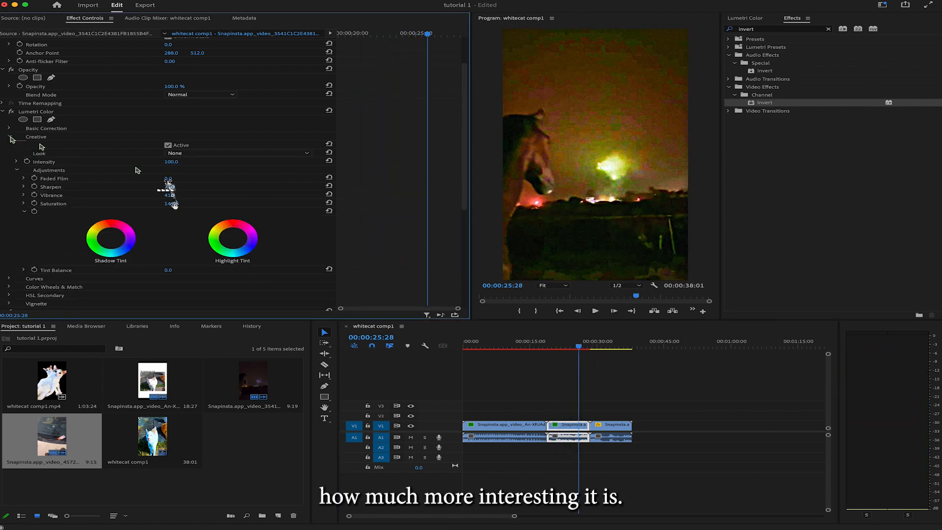
left_click_drag(175, 205, 179, 196)
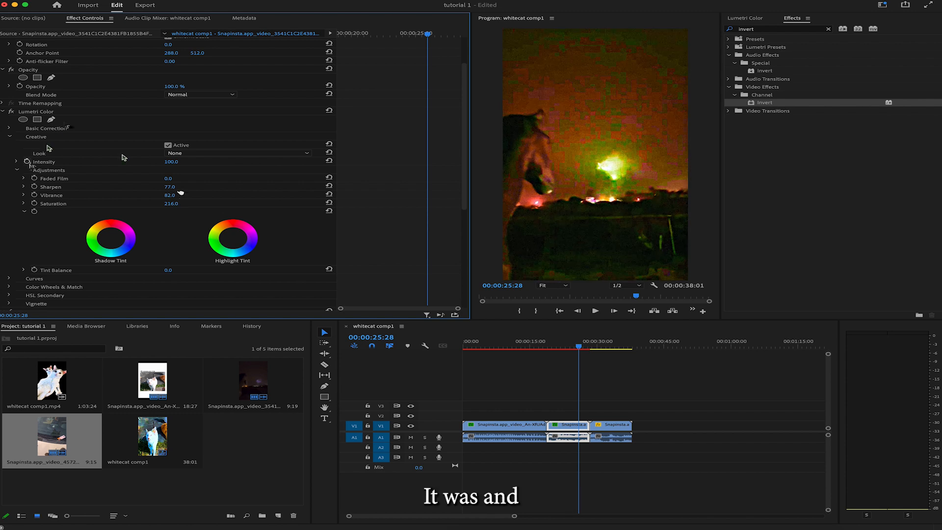
left_click(9, 137)
Step: Set the horse clip's Lumetri Basic Correction color to Temperature -8.0, Tint 7.0 and Saturation 231.0
left_click(9, 128)
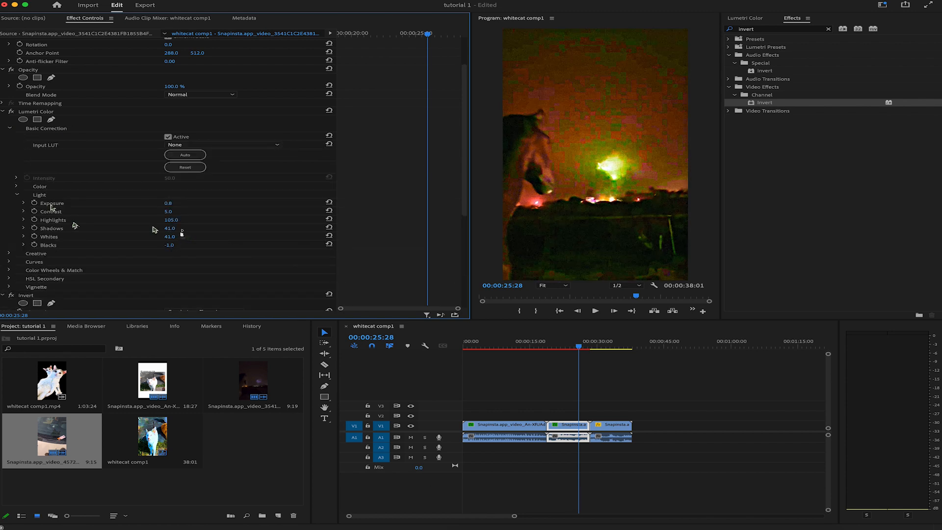
left_click(16, 187)
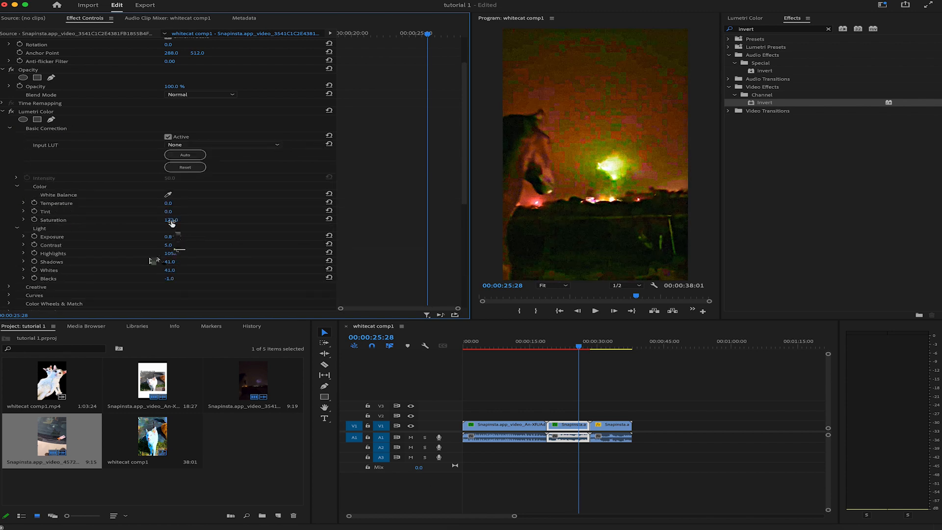
mouse_move(169, 203)
left_mouse_down()
mouse_move(157, 203)
mouse_move(174, 204)
mouse_move(175, 212)
left_mouse_up()
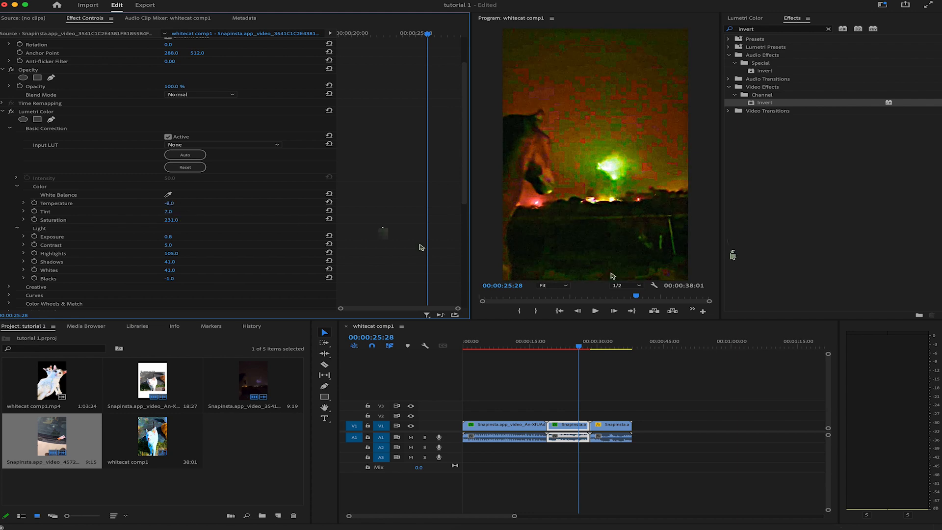
Step: Play back the horse clip to review the color changes, and return to 00:00:21:04
left_click_drag(582, 346, 565, 347)
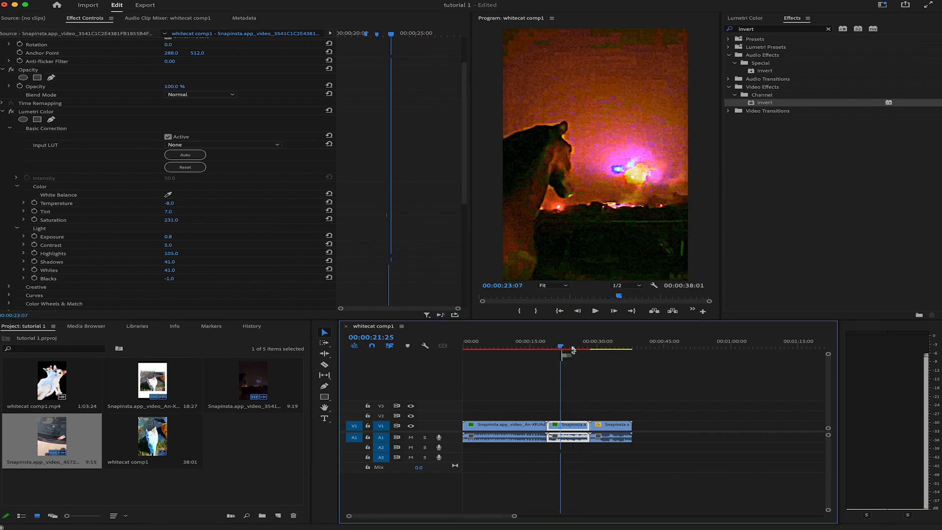
key("space")
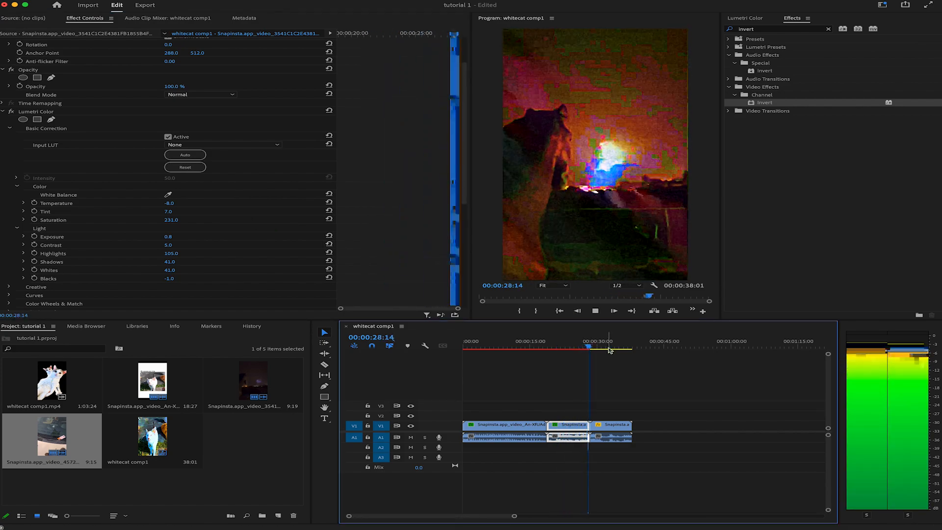
left_click_drag(594, 347, 558, 347)
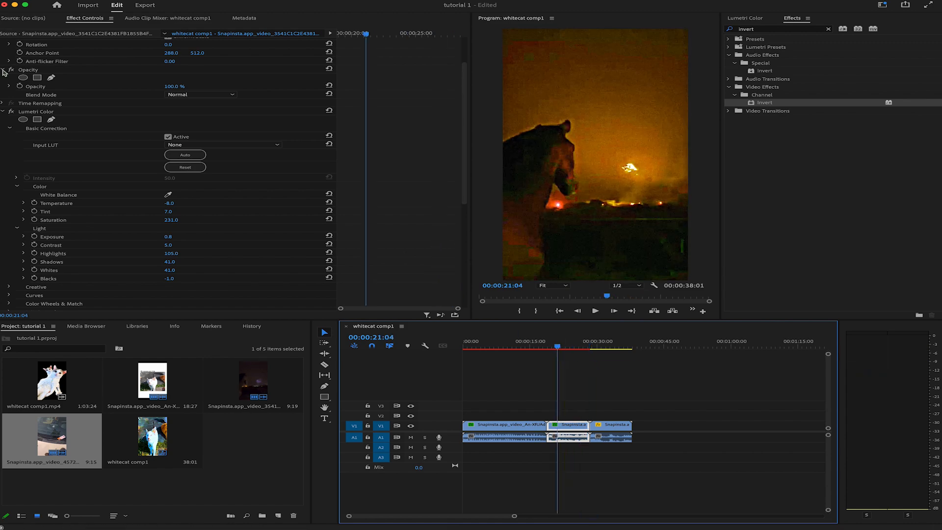
Step: Collapse the horse clip's Motion, Opacity, Lumetri Color, Invert, Noise and Unsharp Mask settings
left_click(2, 69)
left_click(3, 87)
left_click(3, 45)
left_click(2, 84)
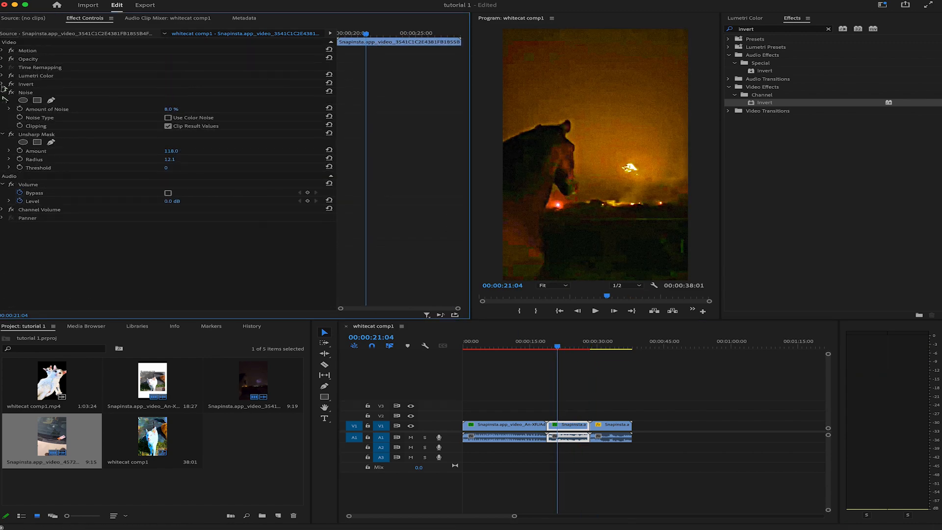
left_click(3, 92)
left_click(2, 101)
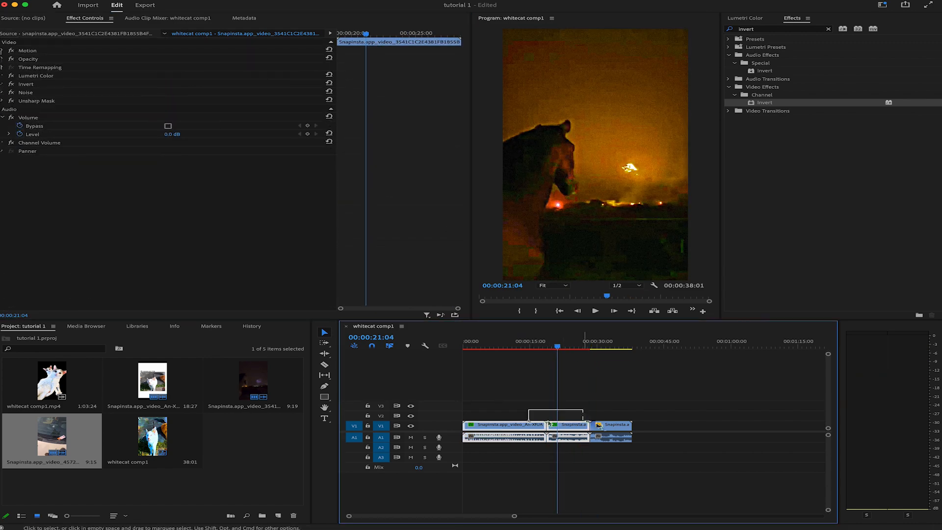
Step: Select the car windshield clip, go to 00:00:30:10 and expand the clip's Motion settings
left_click(613, 424)
left_click_drag(613, 348, 598, 348)
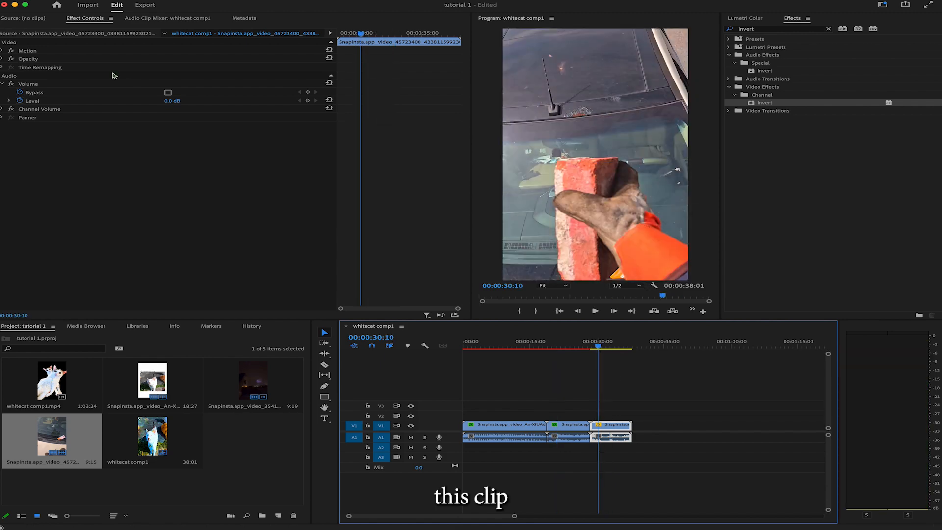
left_click(3, 50)
left_click_drag(168, 68, 173, 68)
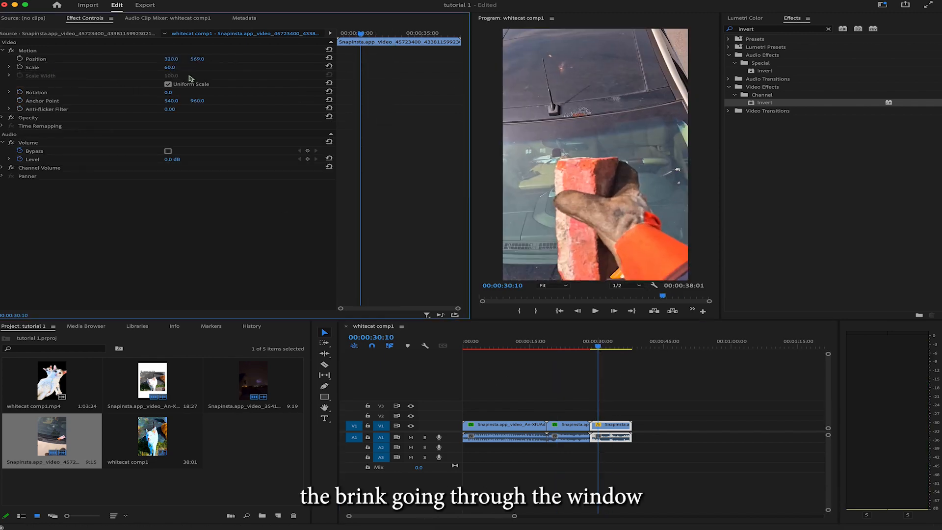
Step: Play through the car windshield clip and trim its end so the sequence lasts 00:00:34:28
left_click(593, 348)
key("space")
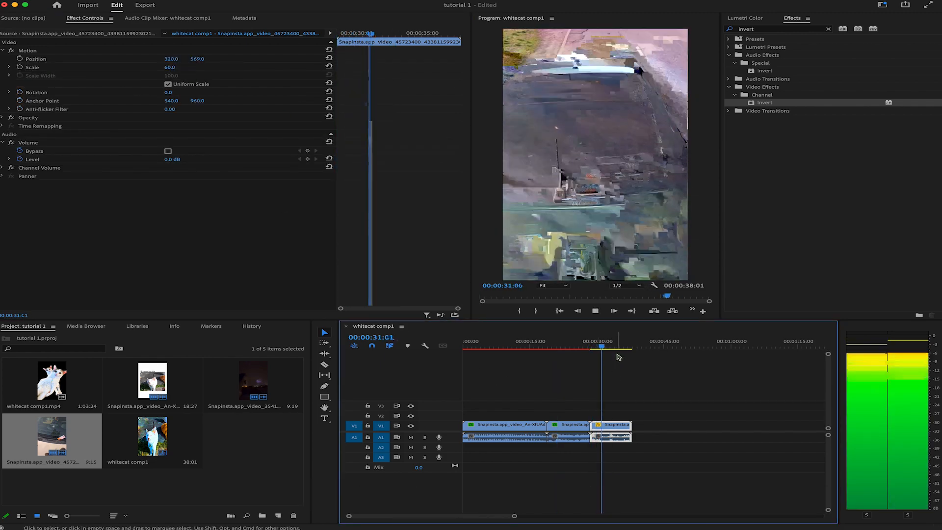
key("space")
left_click_drag(607, 350, 604, 350)
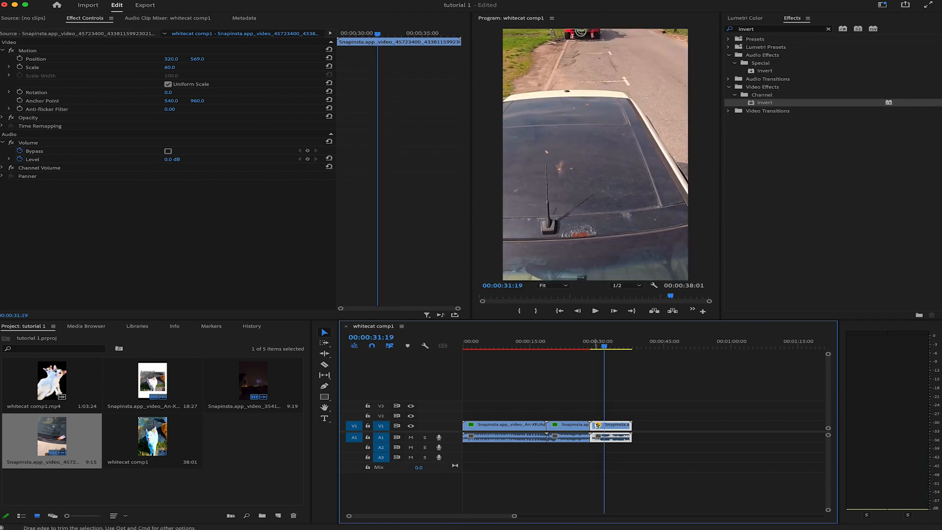
left_click_drag(631, 428, 618, 429)
Step: Play back the trimmed car windshield clip to review it, and stop at 00:00:32:03
left_click(611, 349)
key("space")
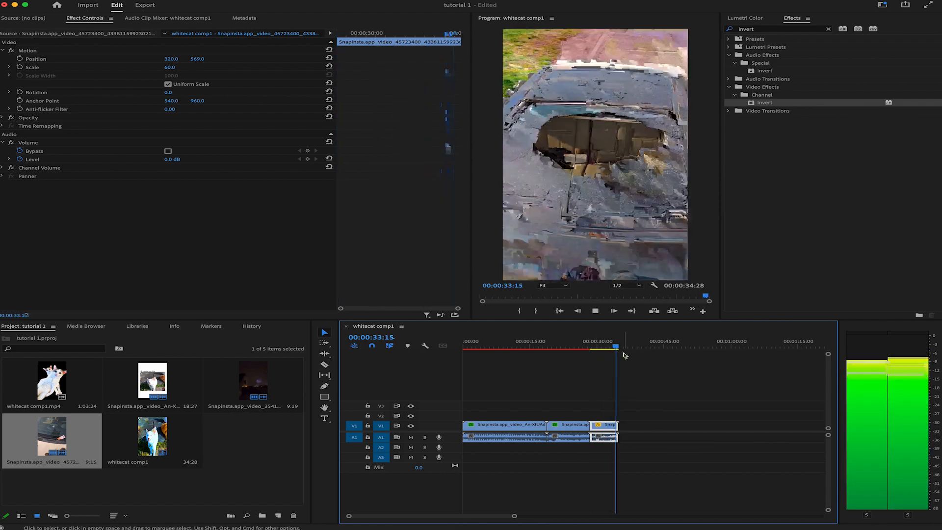
left_click_drag(598, 349, 590, 349)
key("space")
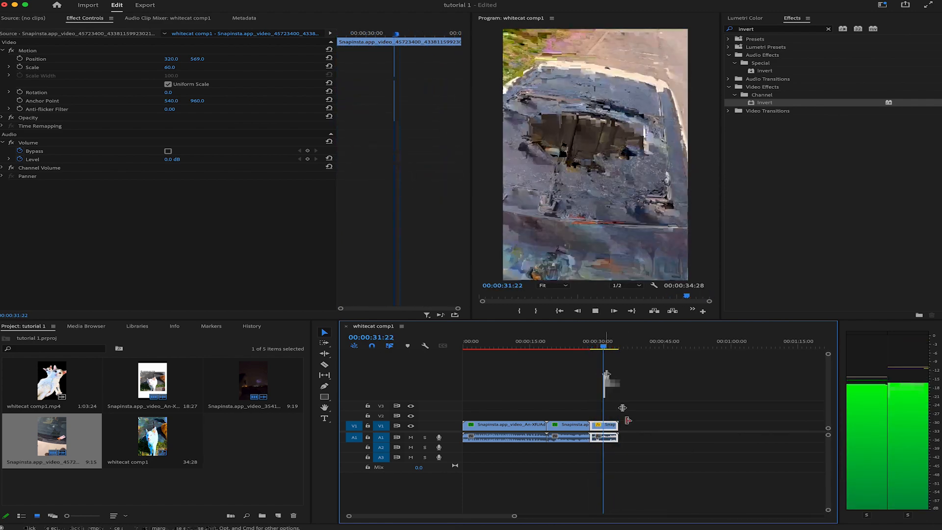
key("space")
Step: Set the car clip's Lumetri Basic Correction to Contrast 37.2, Shadows -24.1, Blacks -23.4 and Saturation 176.2
left_click(746, 18)
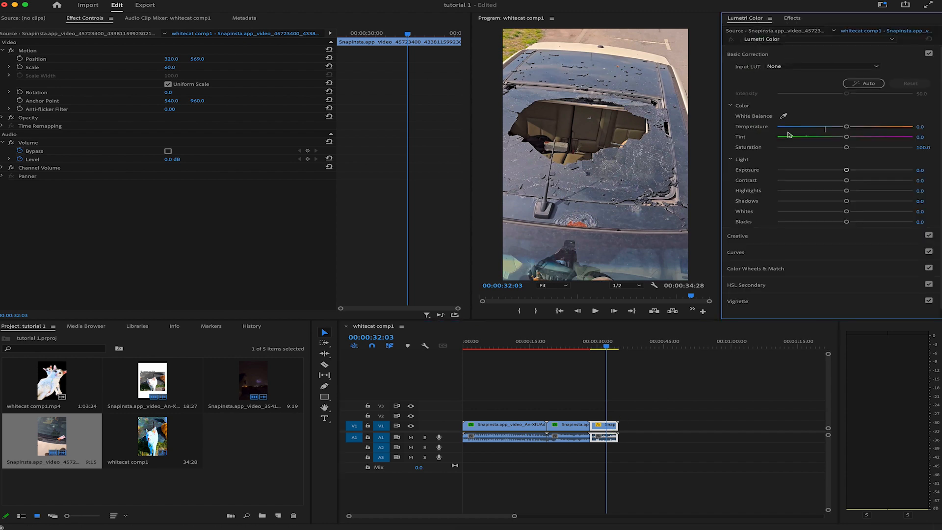
left_click(870, 180)
left_click_drag(846, 201, 841, 222)
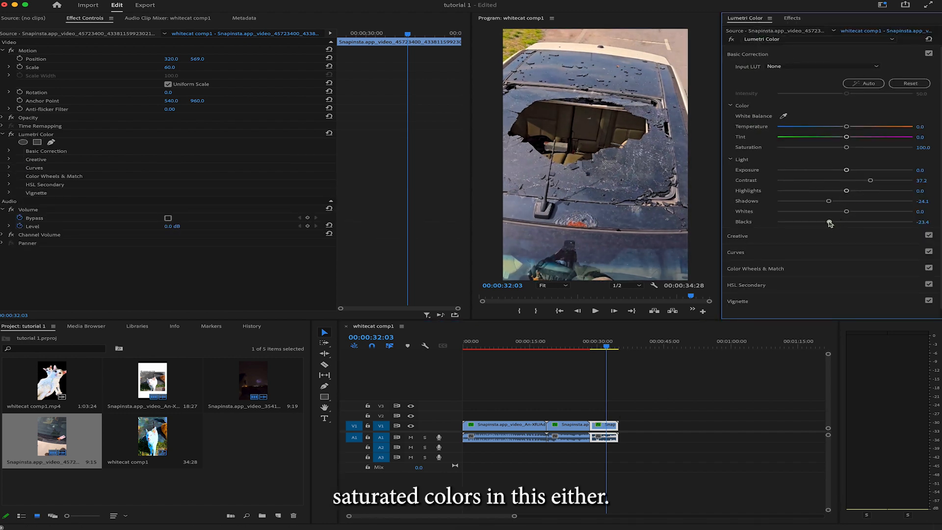
left_click_drag(847, 148, 877, 148)
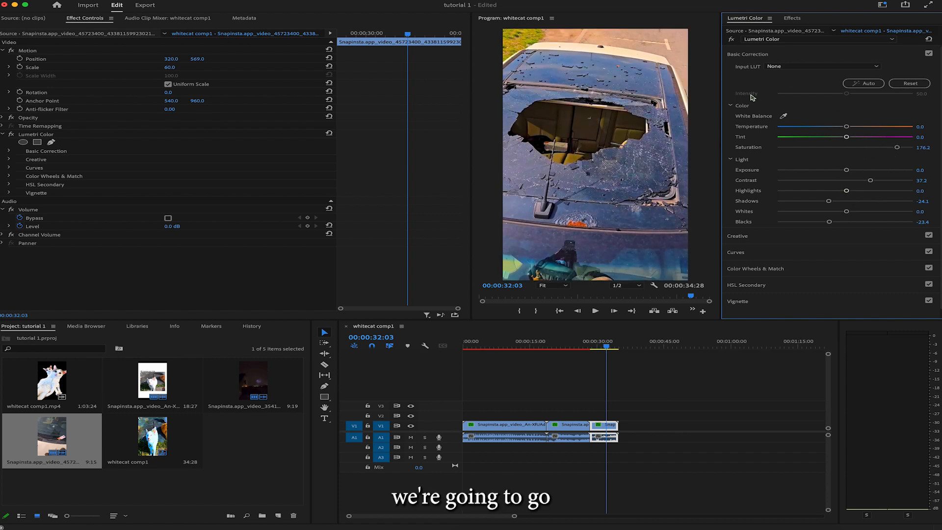
Step: Set the car clip's Lumetri Creative adjustments to Sharpen 73.9, Vibrance 60.2 and Saturation 183.9
left_click(748, 55)
left_click(753, 71)
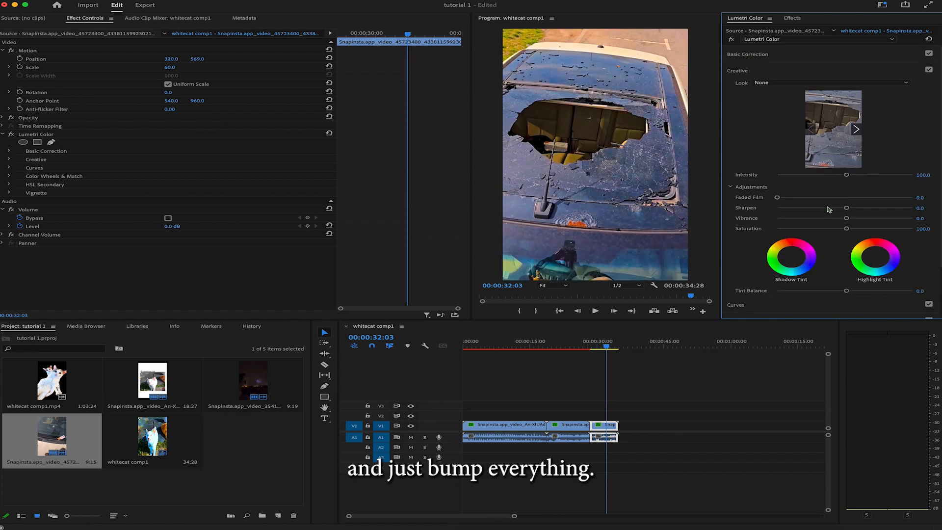
left_click_drag(848, 219, 886, 230)
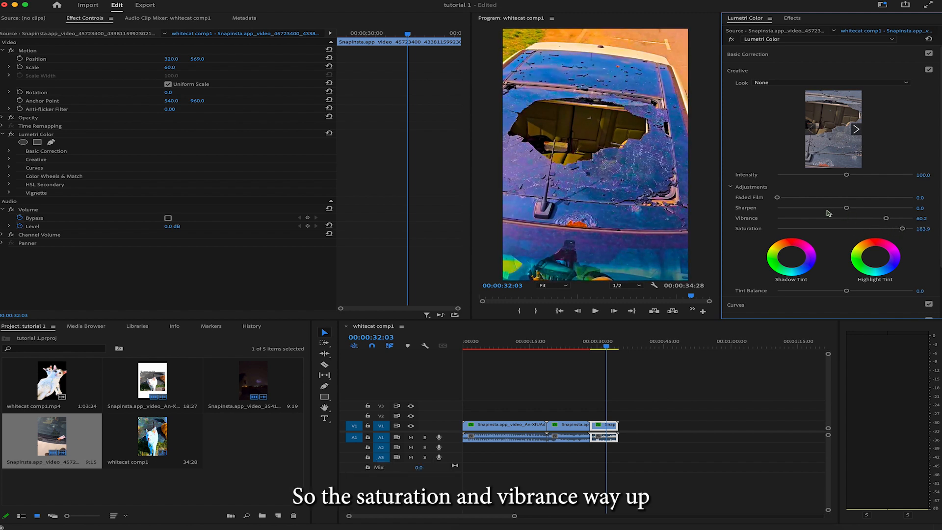
left_click_drag(846, 208, 896, 208)
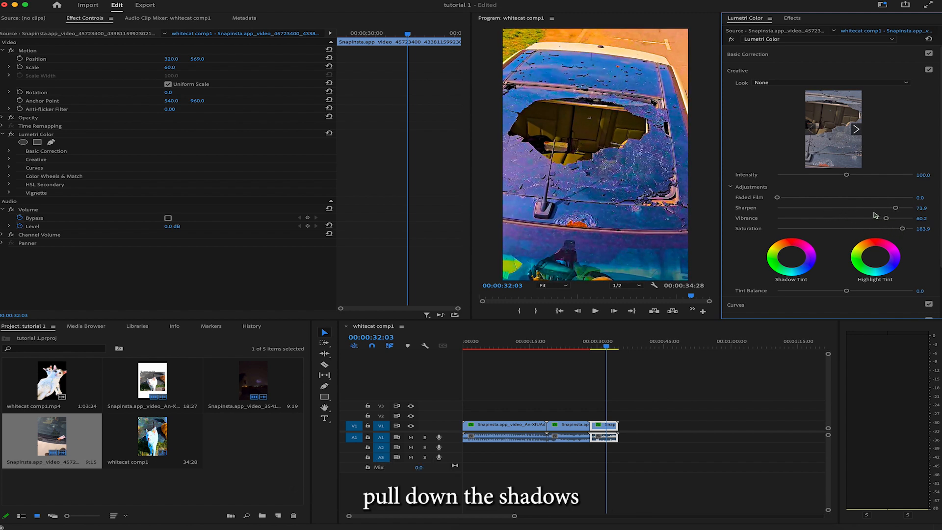
scroll(829, 220, "down", 3)
scroll(790, 252, "up", 2)
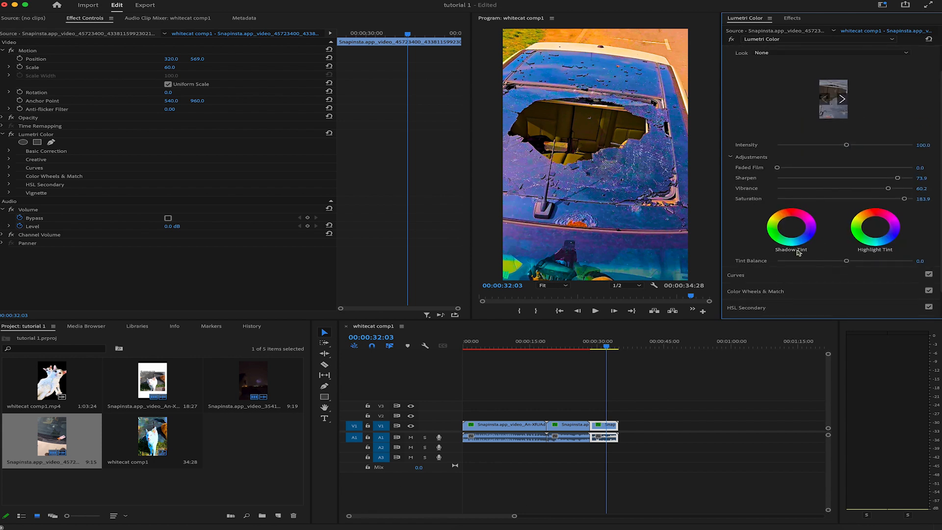
Step: Apply Gaussian Blur with Blurriness 7.0 and Sharpen with Sharpen Amount 126 to the car clip
left_click(798, 21)
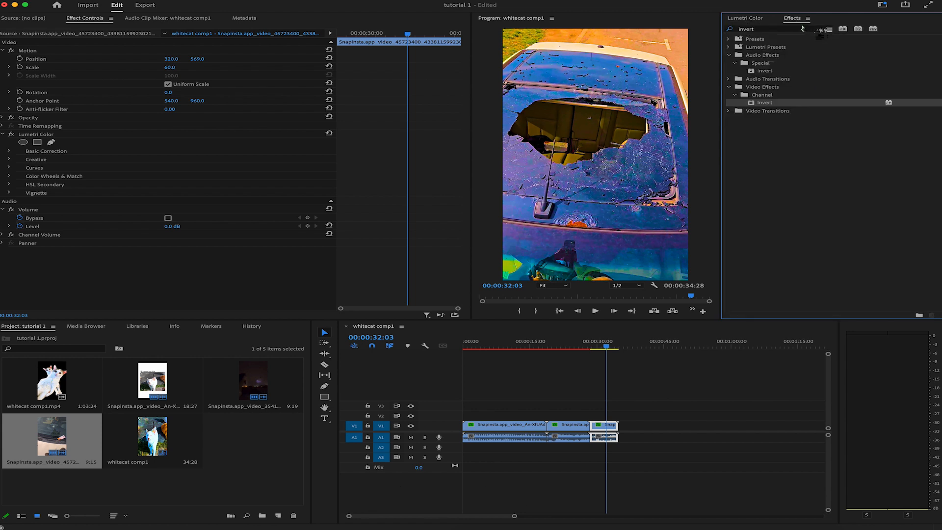
left_click(803, 28)
type("sharpen")
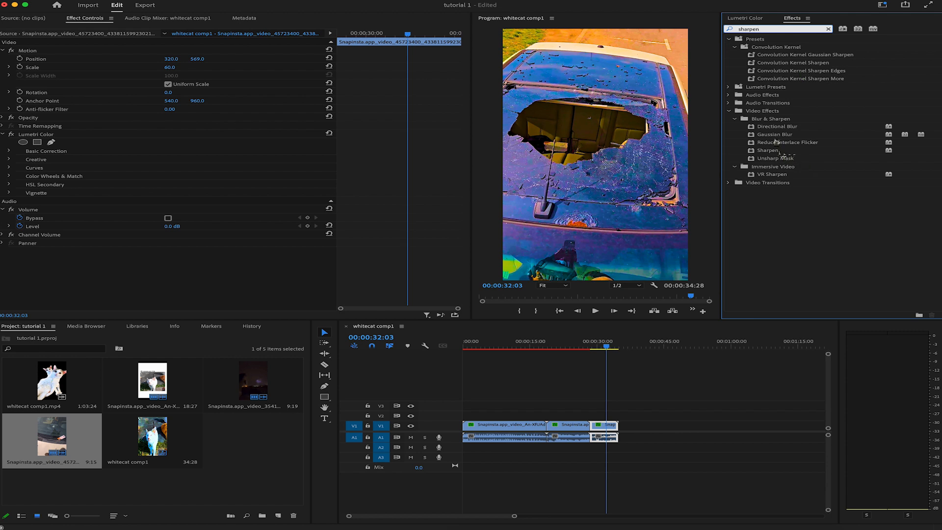
double_click(776, 137)
double_click(777, 151)
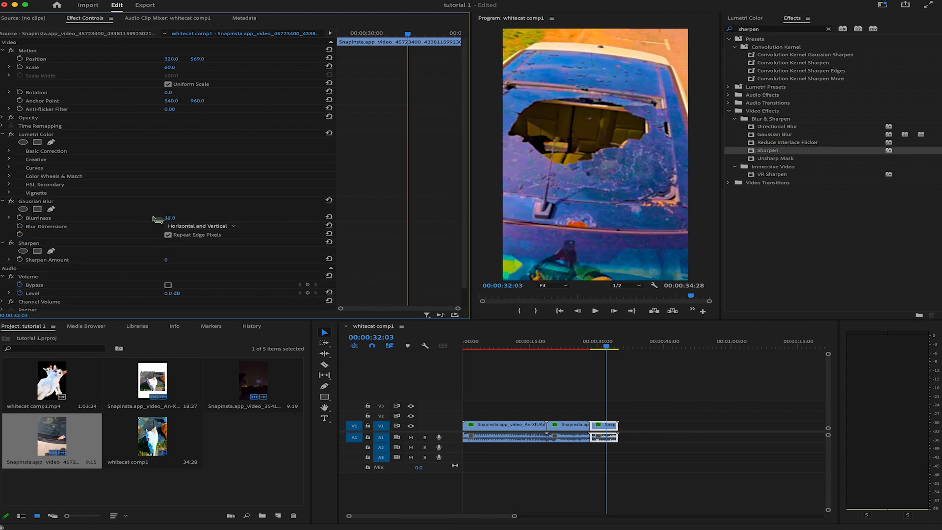
mouse_move(168, 217)
left_mouse_down()
mouse_move(184, 218)
mouse_move(180, 225)
left_mouse_up()
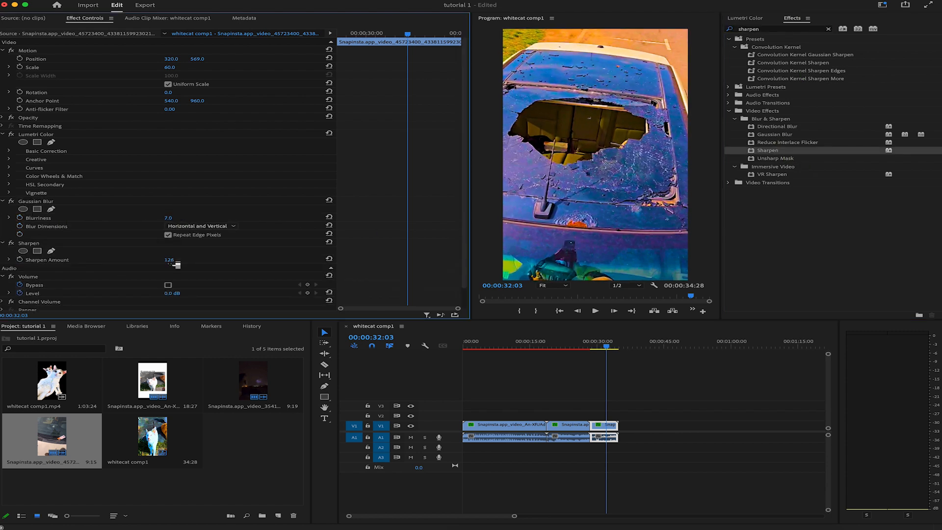
left_click_drag(169, 261, 222, 265)
Step: Compare the car clip with Gaussian Blur switched off and on, and play it back to review the look
left_click(11, 201)
left_click(12, 243)
left_click(12, 243)
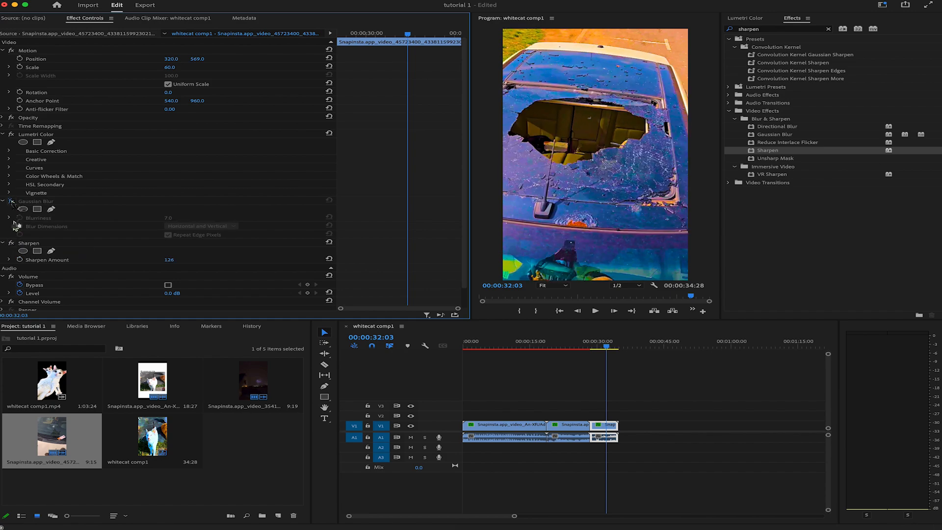
left_click(11, 201)
left_click_drag(608, 347, 596, 350)
key("space")
key("space")
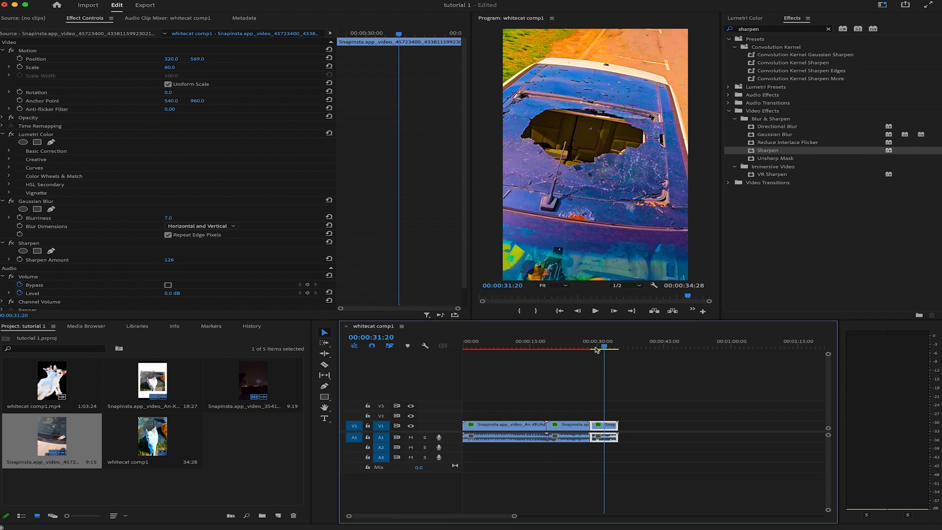
left_click(605, 348)
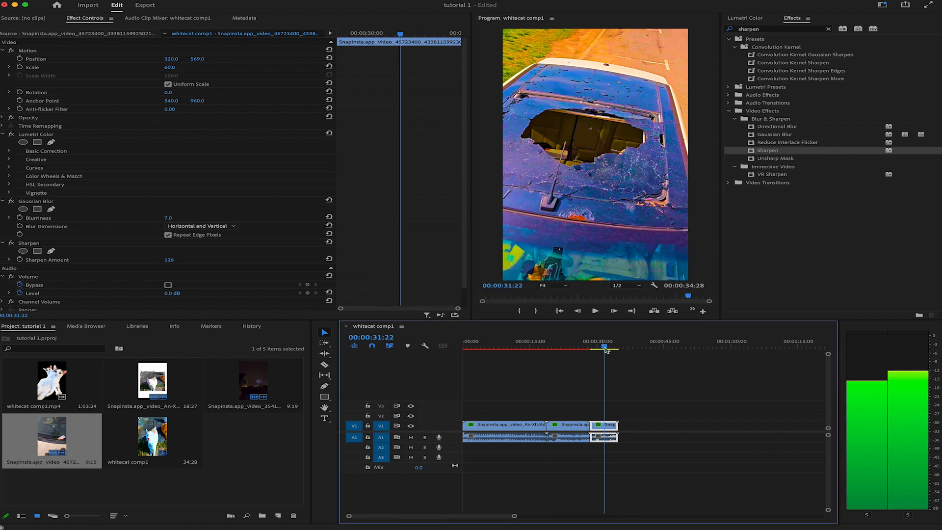
Step: Apply the Invert video effect to the car clip with its Channel set to Hue, and play back the clip
left_click(749, 29)
type("invert")
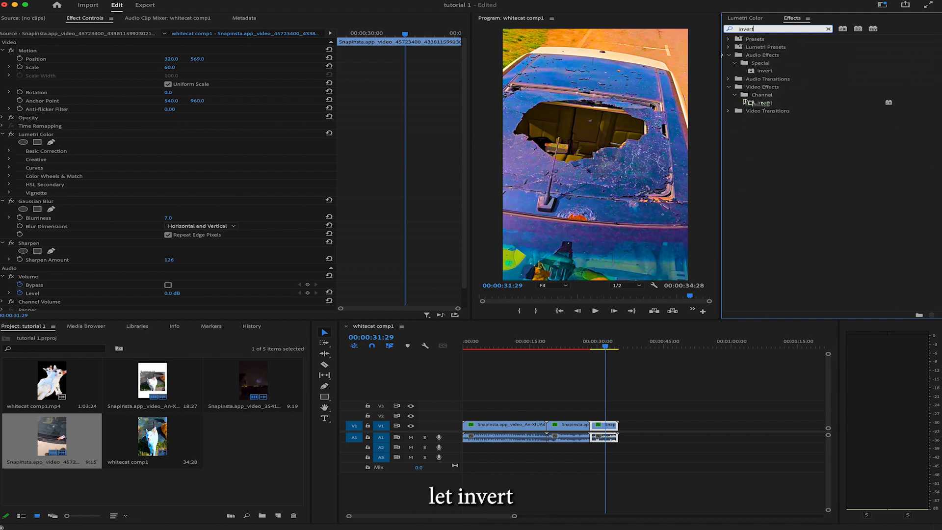
double_click(761, 102)
left_click(204, 284)
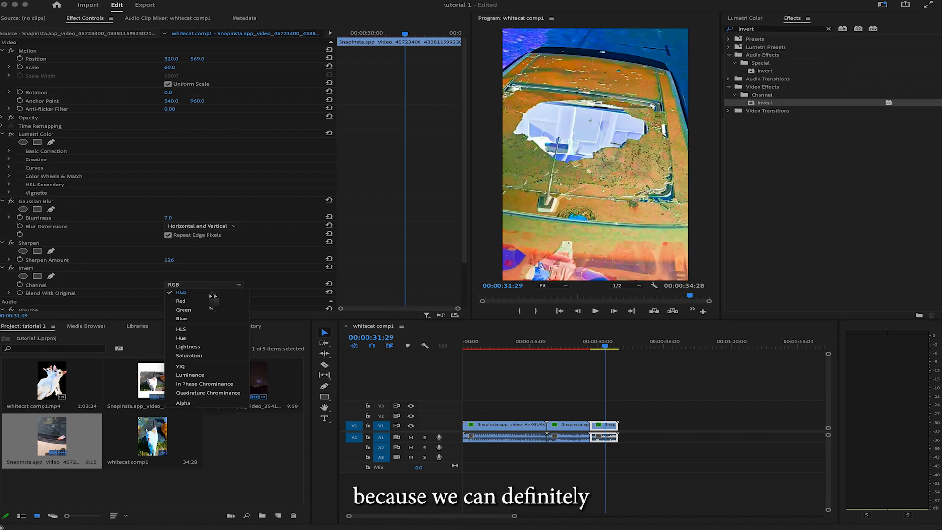
left_click(224, 338)
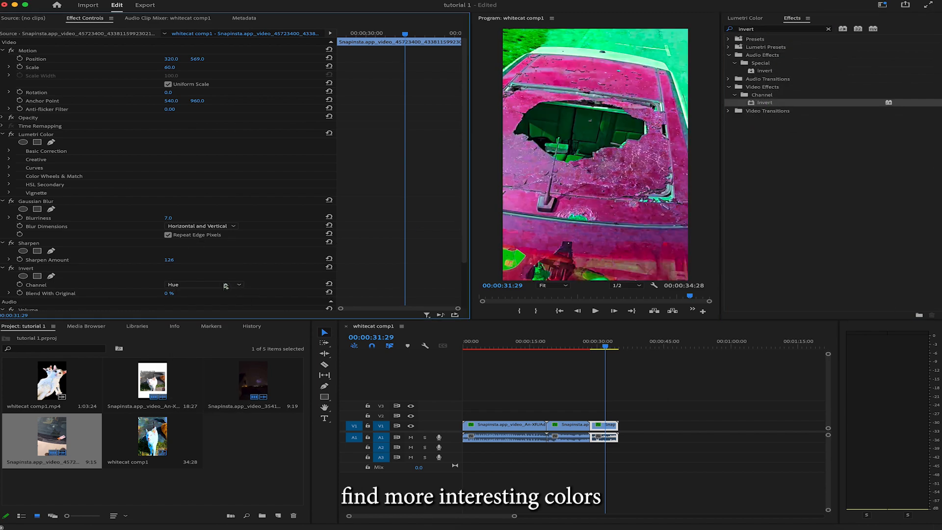
left_click_drag(605, 348, 592, 350)
key("space")
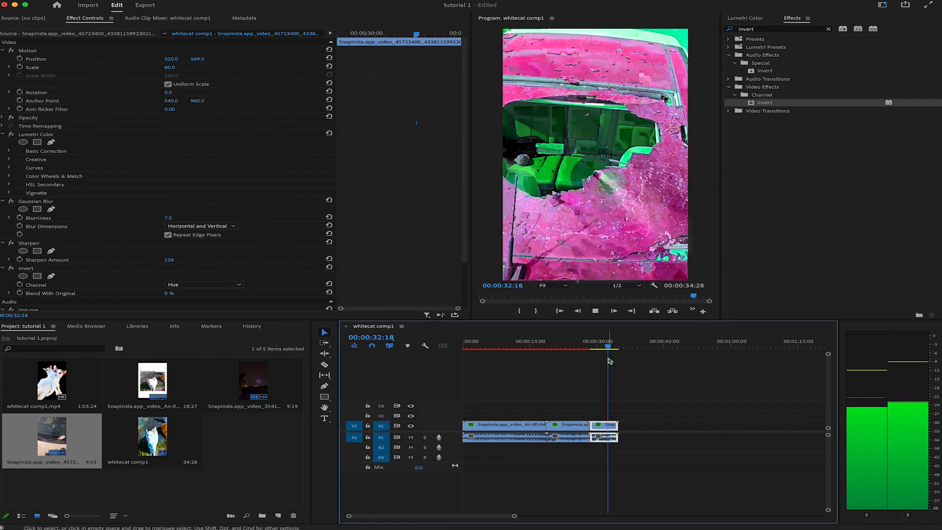
key("space")
Step: Try placing the Invert effect above Gaussian Blur in the car clip's effect order, and undo the move
left_click_drag(74, 239, 82, 199)
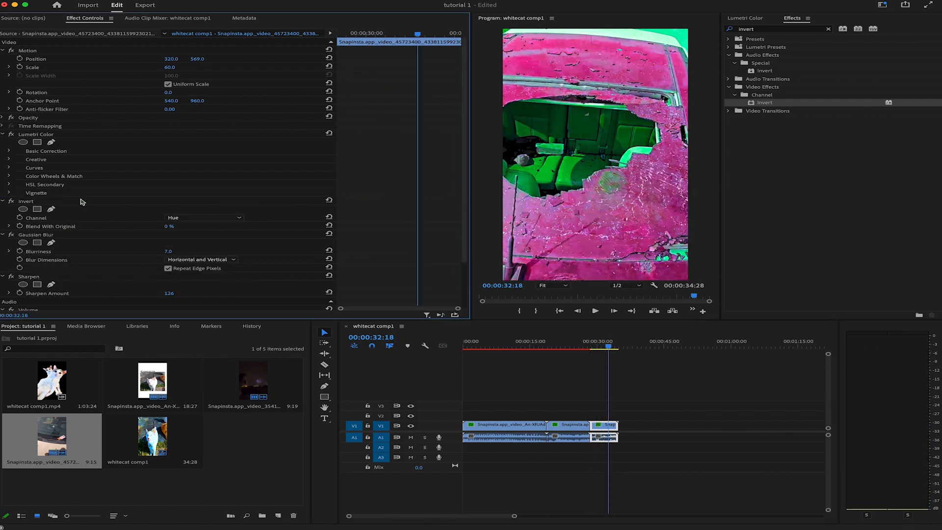
key("super+z")
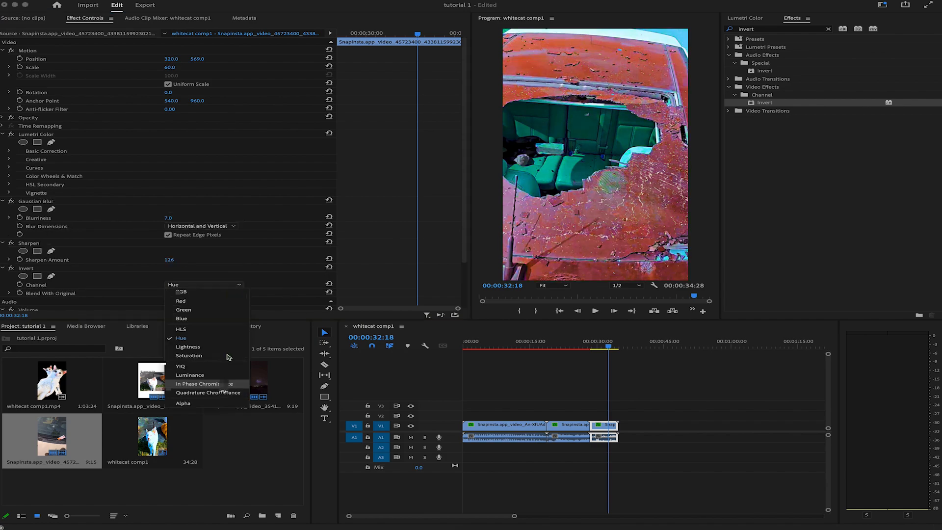
Step: Set the car clip's Invert Channel to In Phase Chrominance and play back the clip
left_click(201, 377)
left_click(590, 346)
key("space")
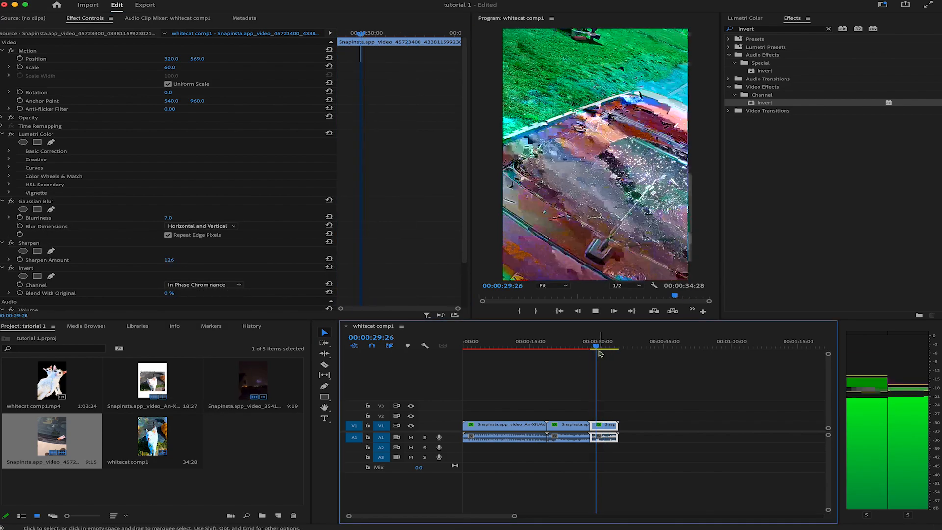
key("space")
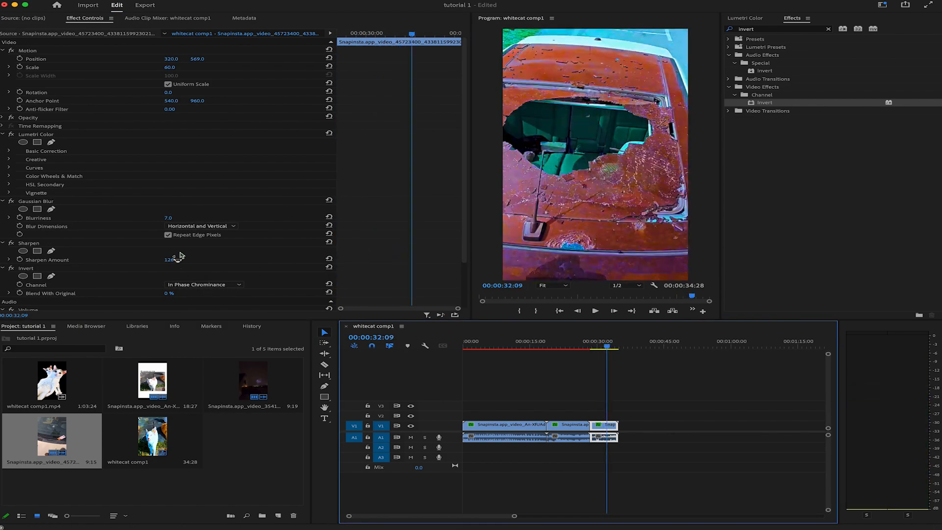
Step: Try a different position for Invert in the car clip's effect stack, and restore it below Sharpen
scroll(180, 256, "down", 2)
mouse_move(180, 256)
left_mouse_down()
mouse_move(194, 256)
mouse_move(177, 255)
left_mouse_up()
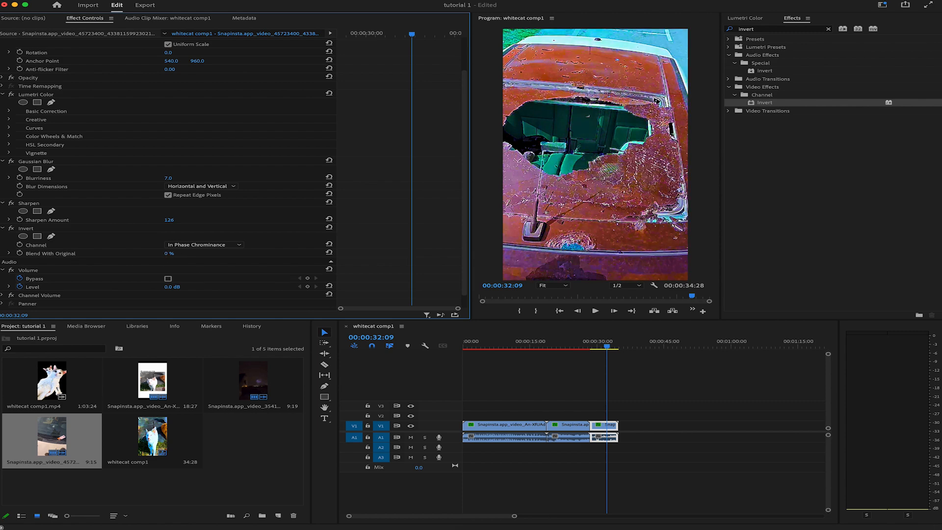
left_click_drag(27, 229, 54, 109)
left_click_drag(175, 136, 173, 263)
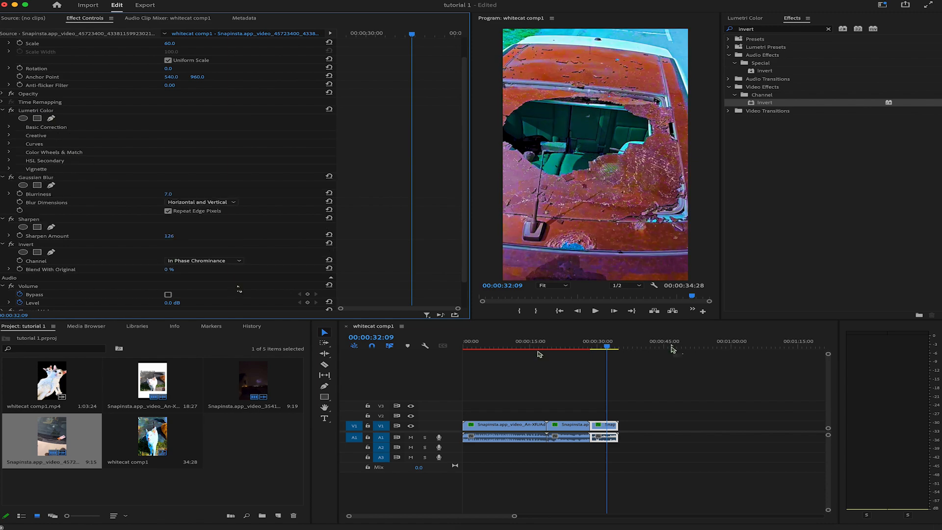
Step: Play back the car clip and set its Sharpen Amount to 315
left_click_drag(607, 347, 594, 348)
key("space")
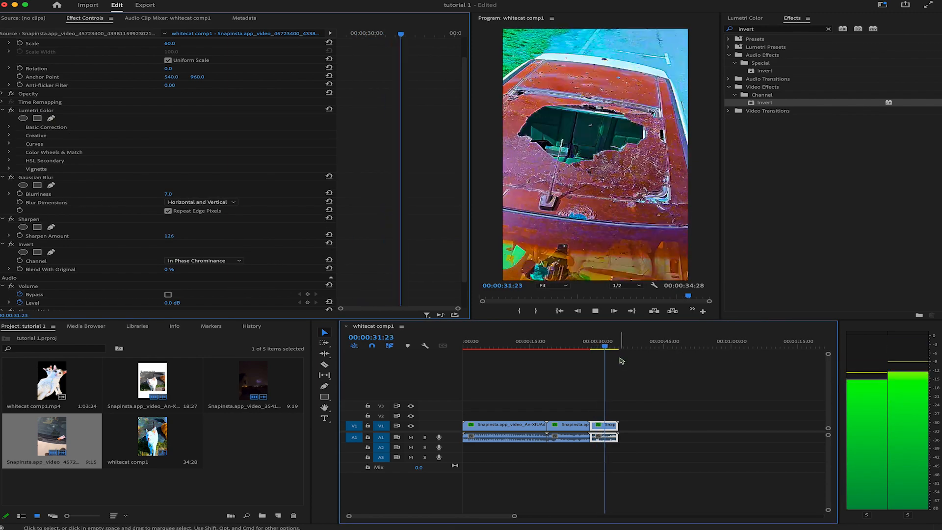
key("space")
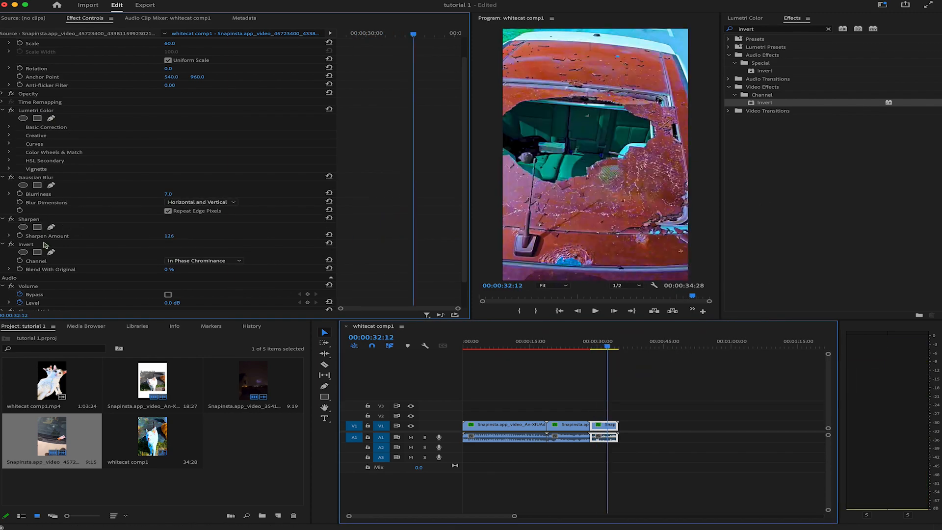
left_click_drag(169, 236, 179, 236)
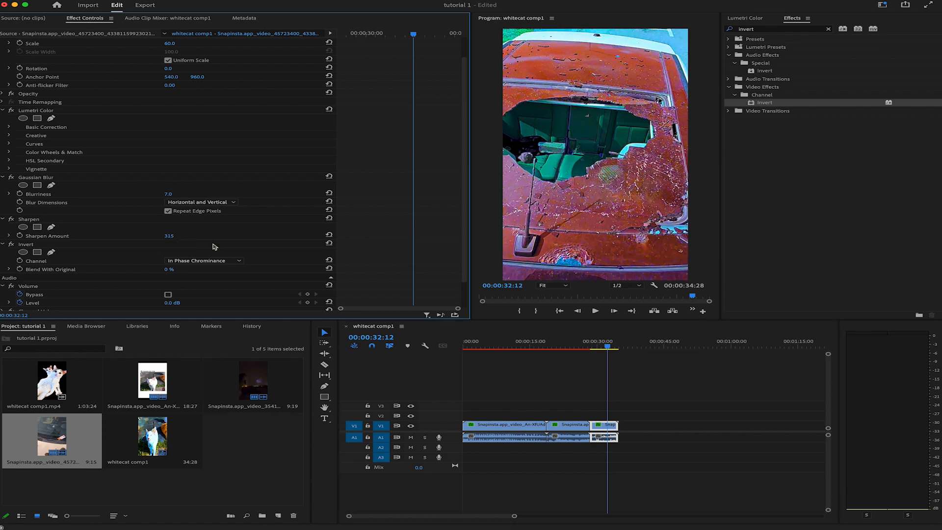
key("space")
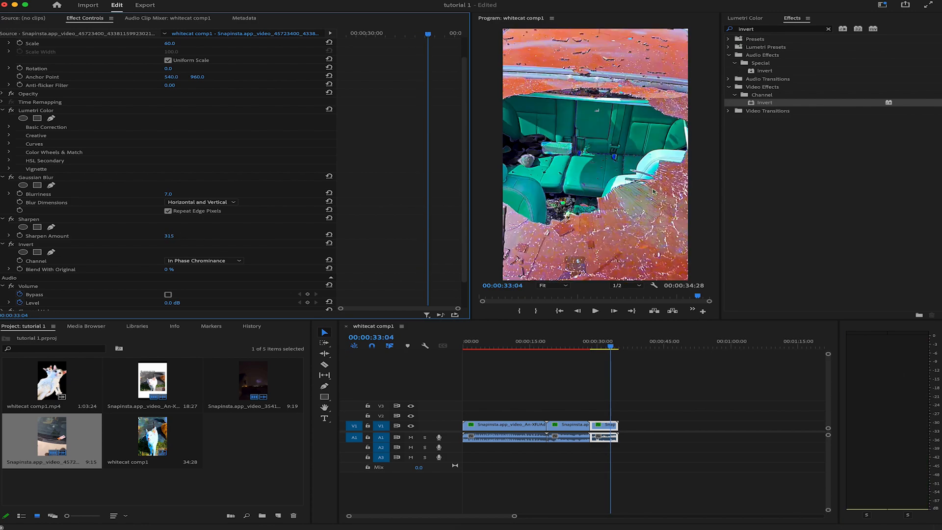
Step: Apply Unsharp Mask to the car clip with Amount 91 and Radius 6
left_click_drag(759, 29, 715, 32)
type("unsharp")
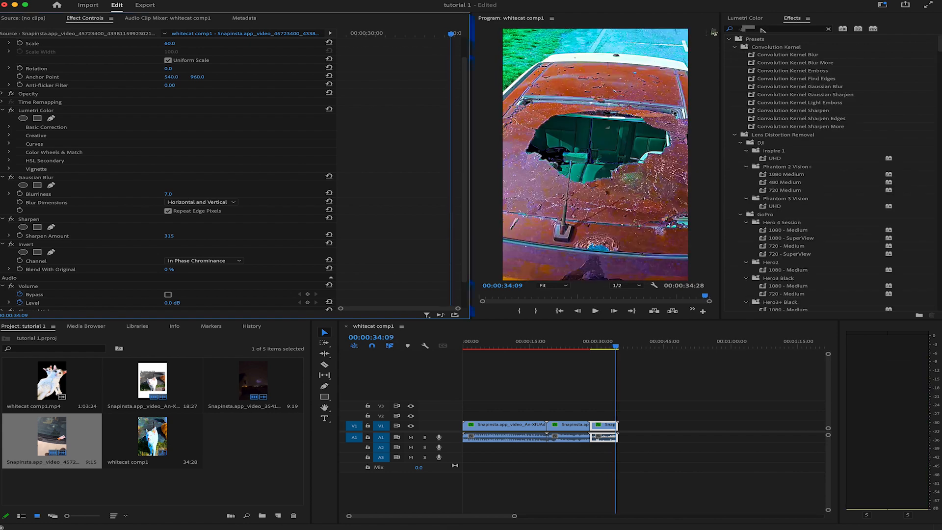
left_click_drag(777, 91, 107, 236)
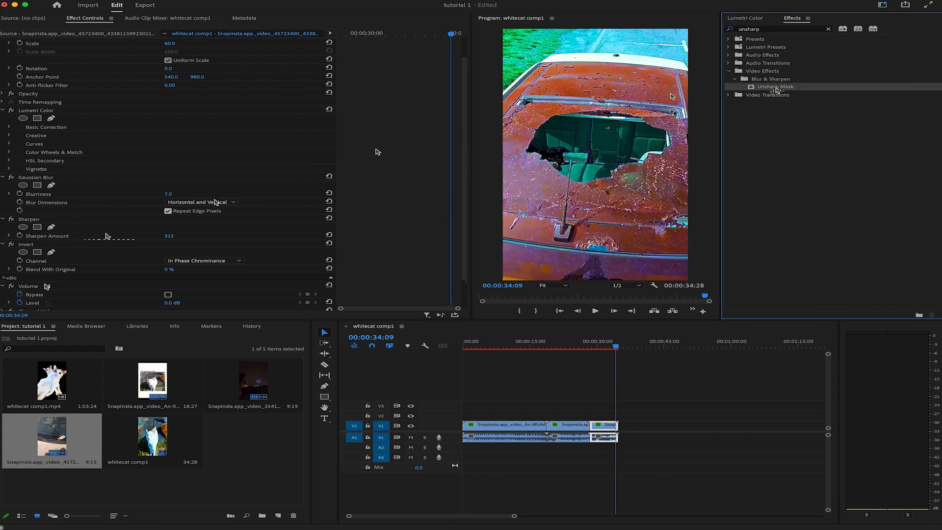
scroll(38, 283, "down", 3)
left_click_drag(170, 255, 189, 255)
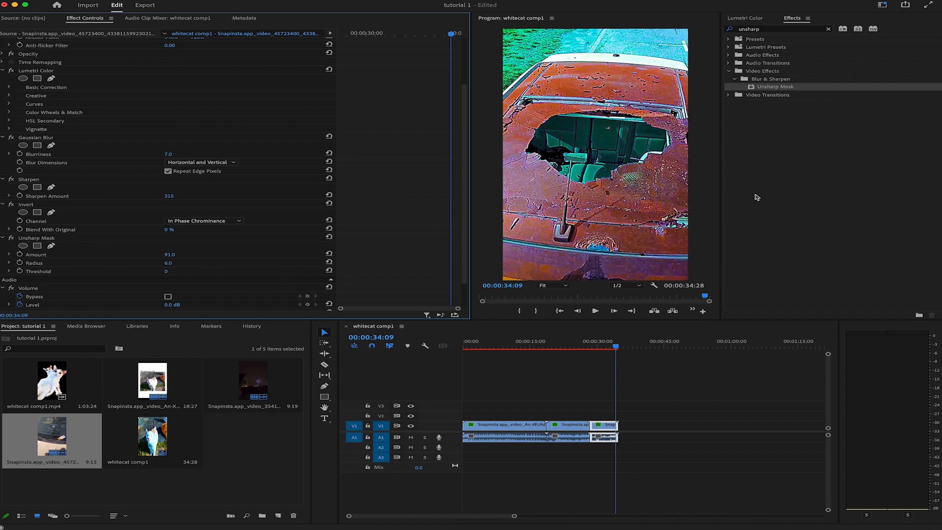
Step: Apply the Change to Color effect to the car clip and sample its From color from the car's pale roof
left_click(786, 29)
type("co")
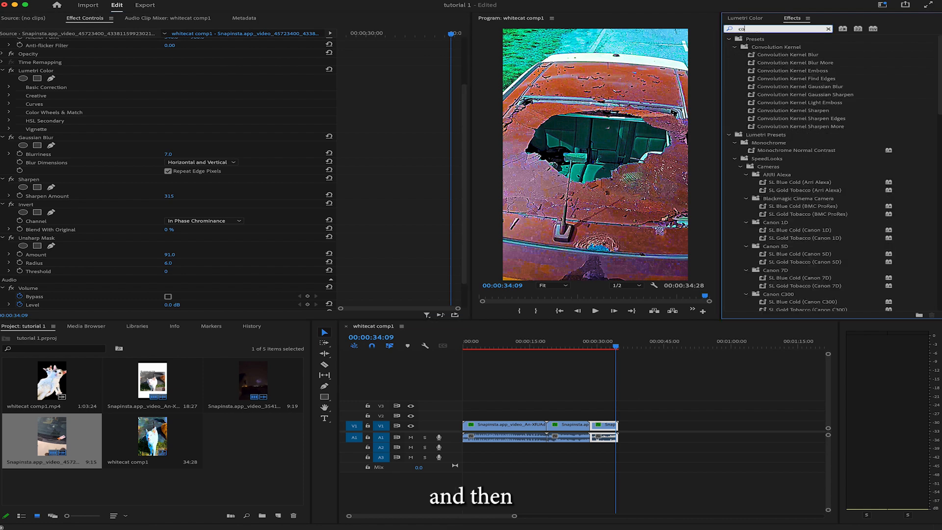
type("lor to")
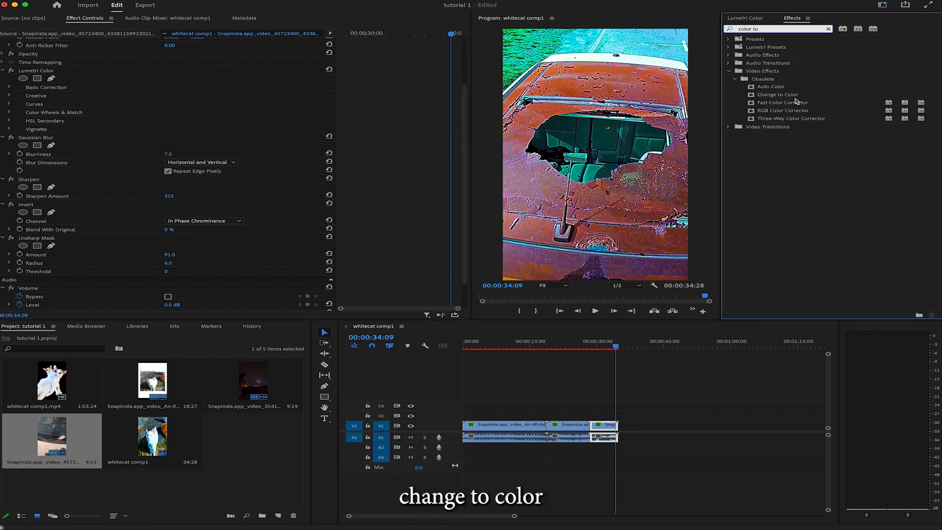
left_click_drag(780, 95, 555, 182)
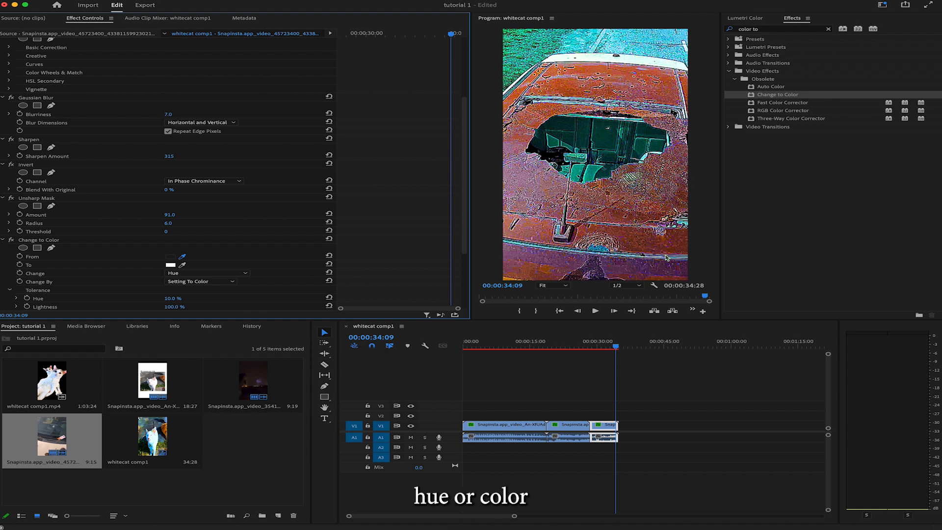
left_click(673, 59)
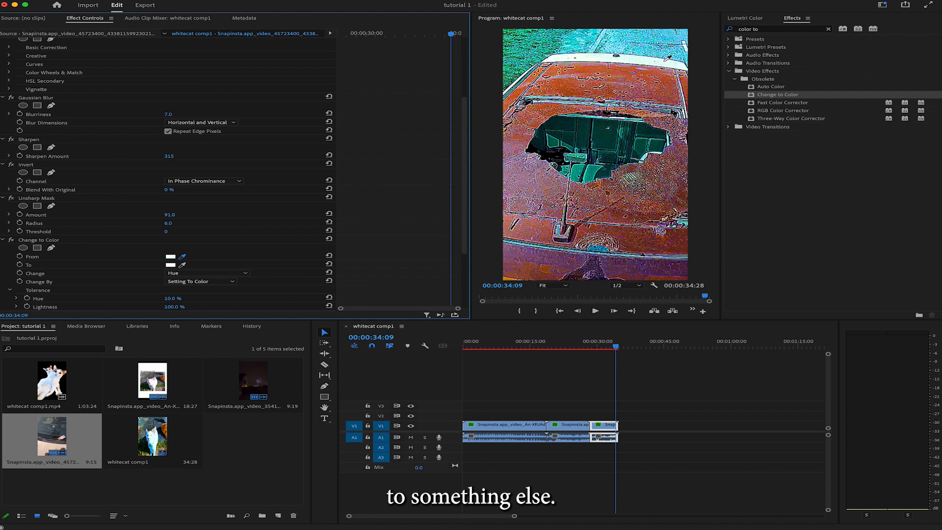
Step: Set Change to Color to change Hue, Lightness & Saturation and choose bright green as its To color
left_click(182, 274)
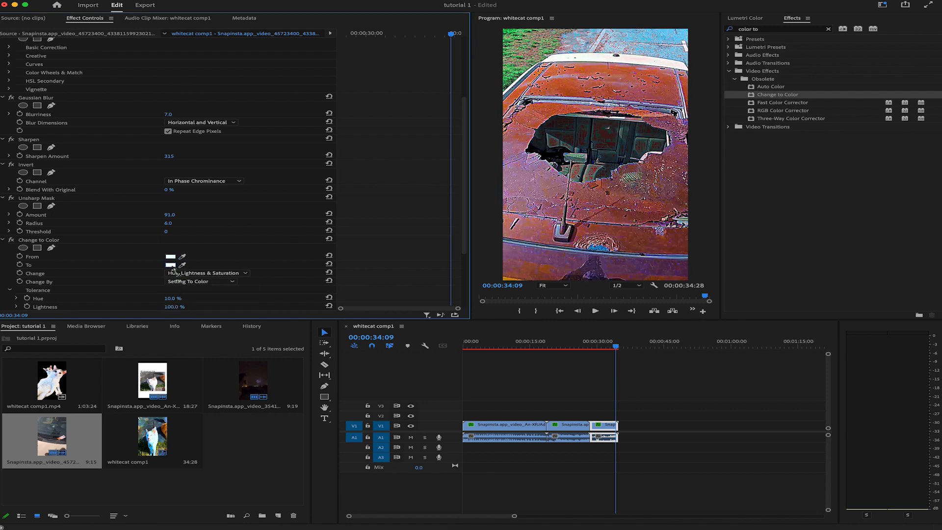
left_click(171, 265)
left_click(491, 241)
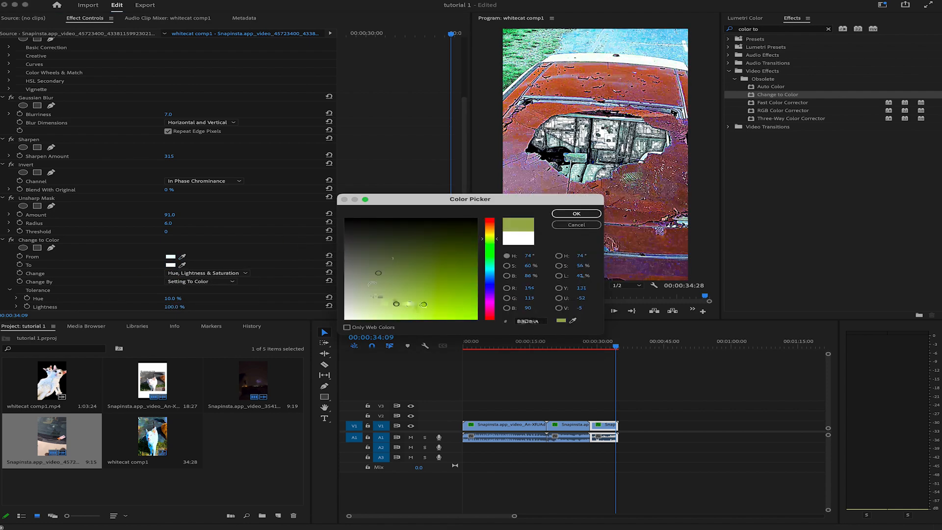
left_click(491, 248)
left_click(465, 309)
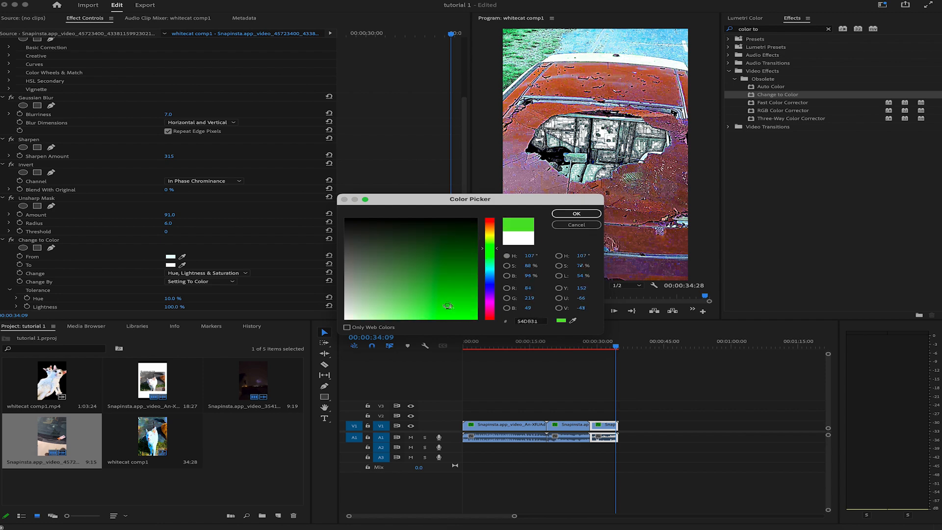
left_click(570, 214)
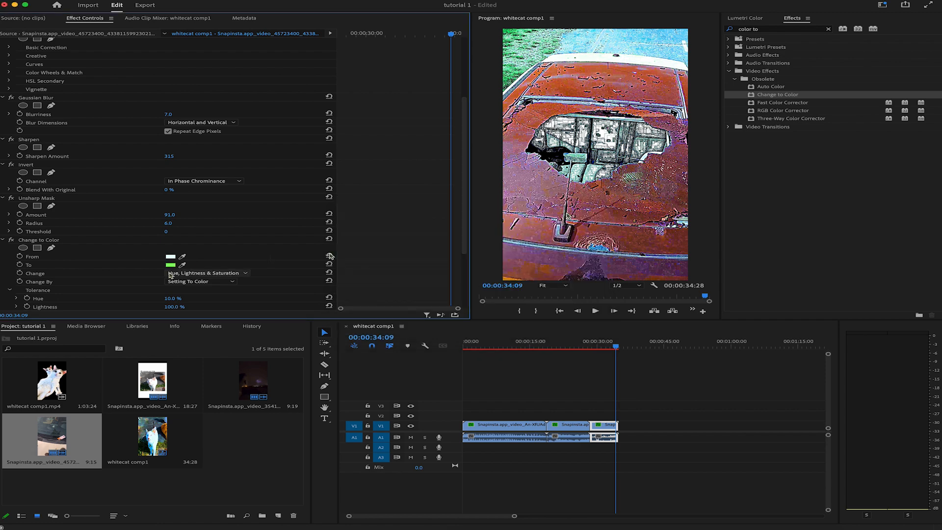
Step: Set the Change to Color Hue tolerance to 5% and resample the From color from the car's rusty bodywork
left_click_drag(173, 298, 164, 298)
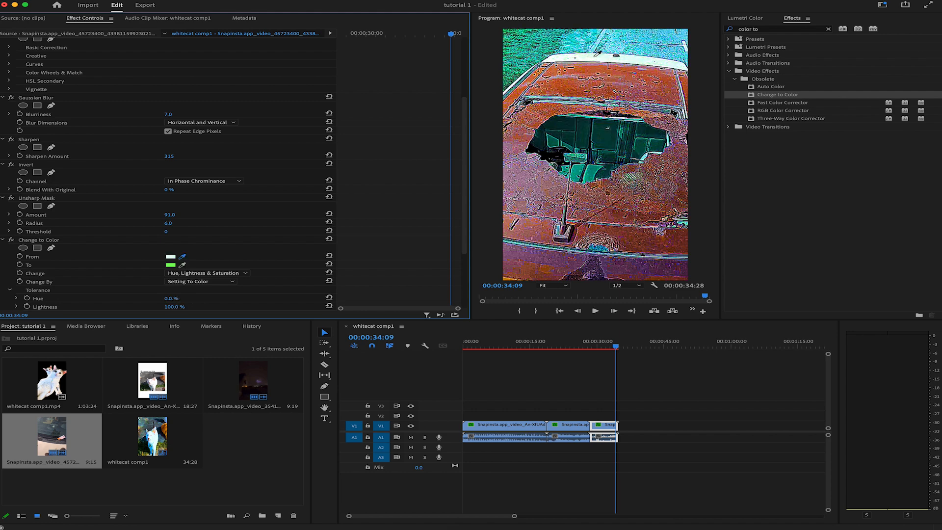
left_click(178, 299)
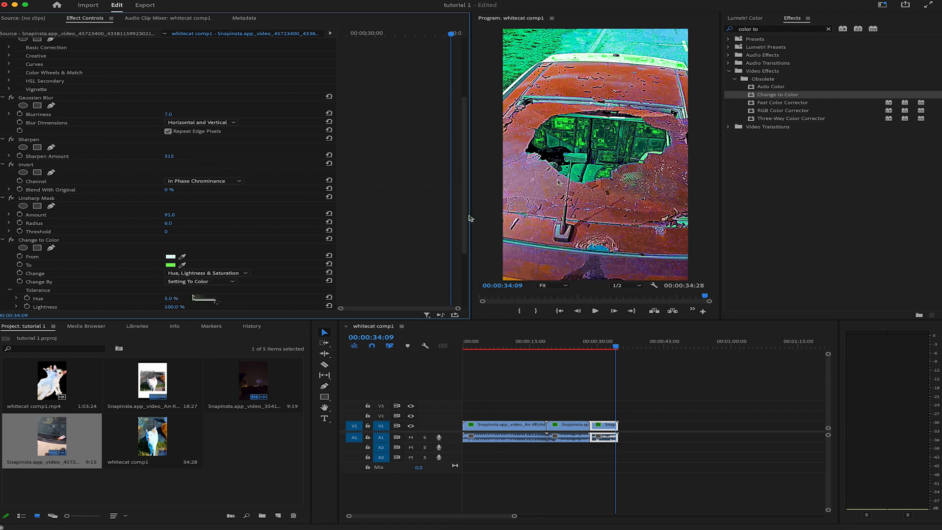
scroll(199, 278, "down", 4)
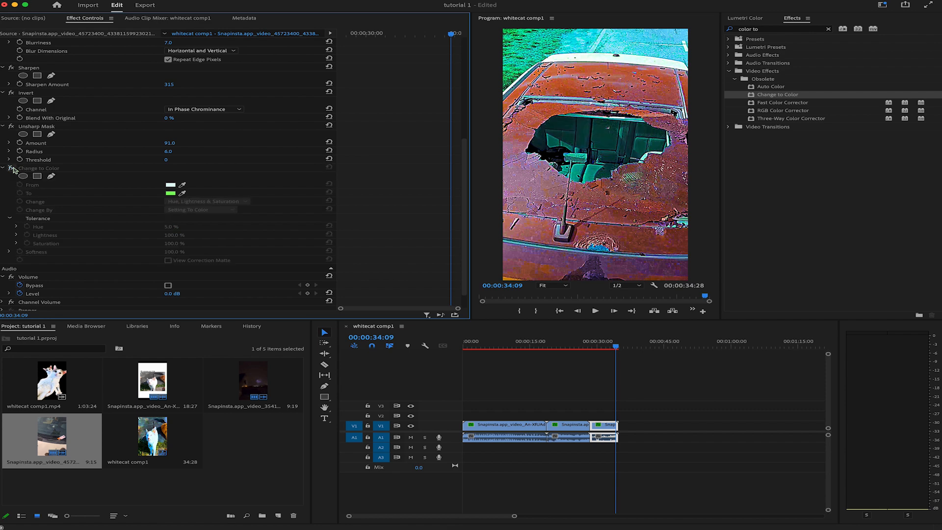
left_click(182, 185)
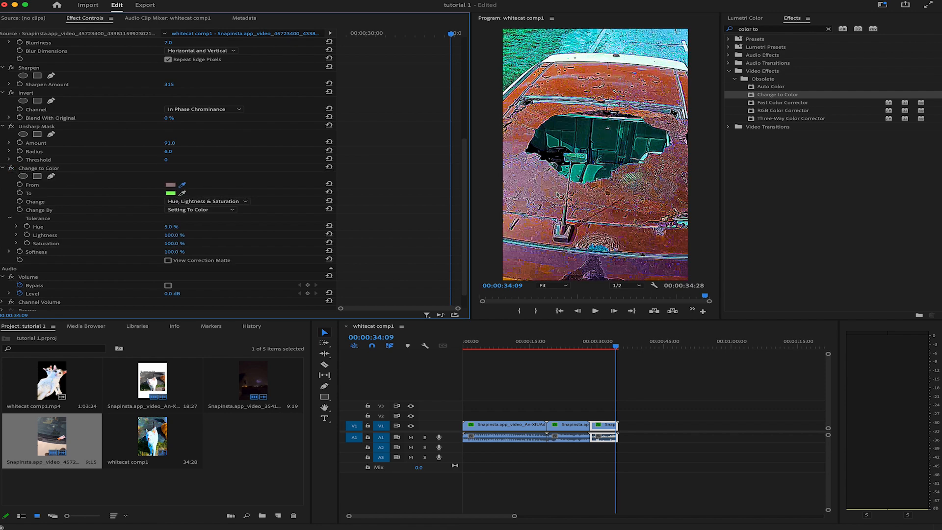
left_click(608, 226)
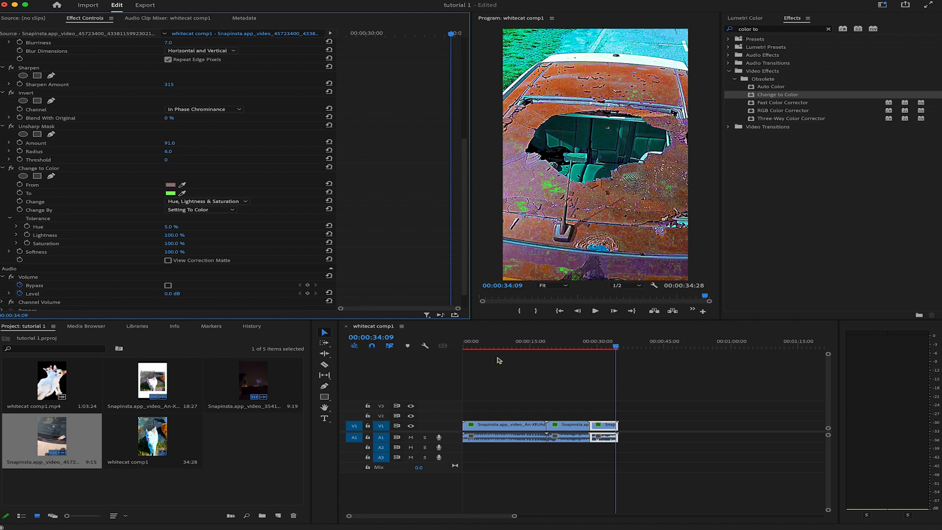
Step: Try a Change to Color Softness of 50% on the car clip, and return it to 100%
left_click_drag(616, 347, 606, 349)
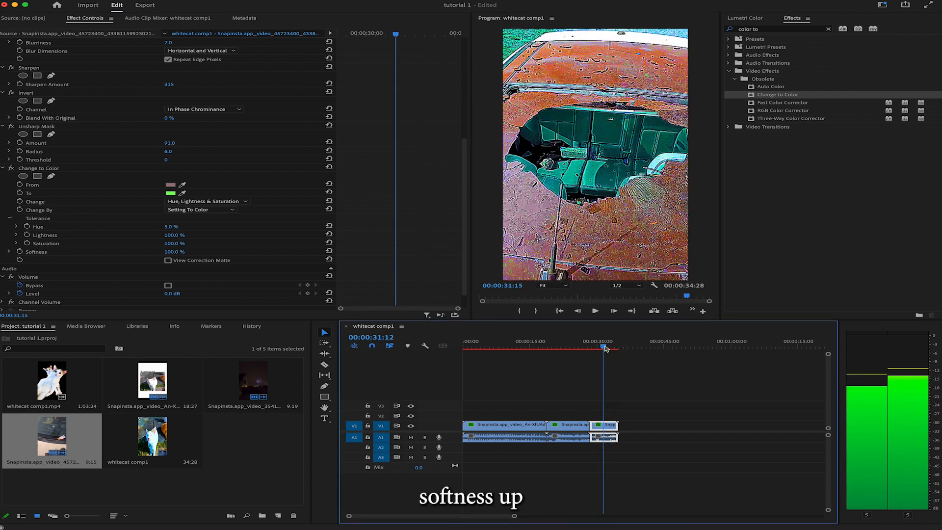
left_click_drag(178, 253, 130, 252)
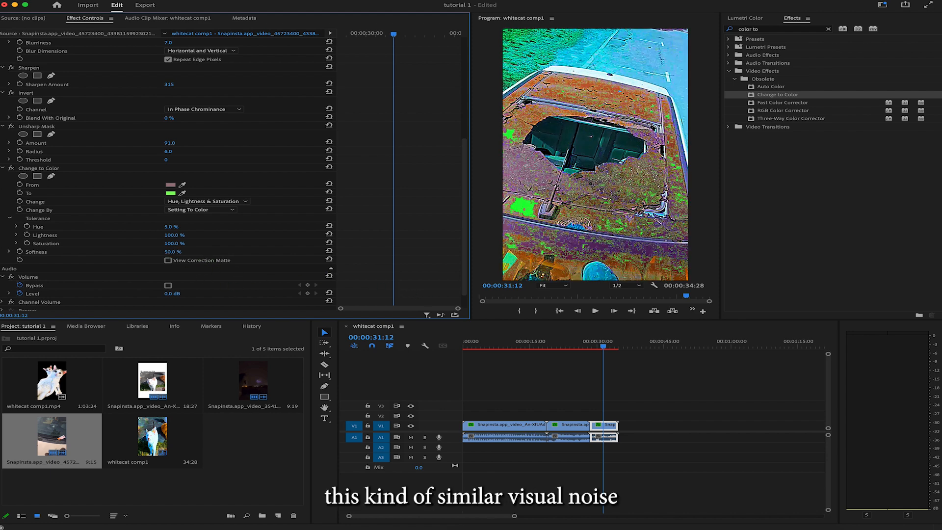
left_click_drag(174, 252, 255, 269)
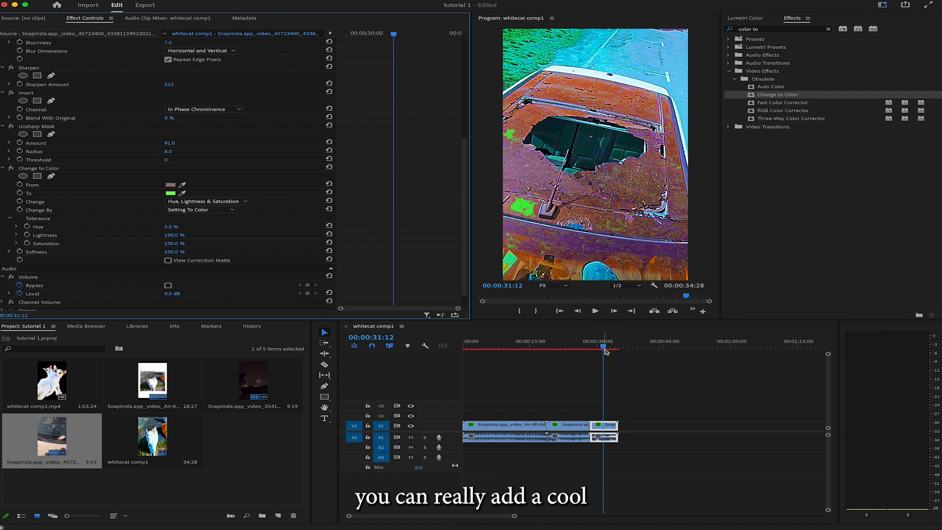
Step: Copy the Change to Color effect from the car clip onto the horse clip
left_click_drag(605, 348, 577, 351)
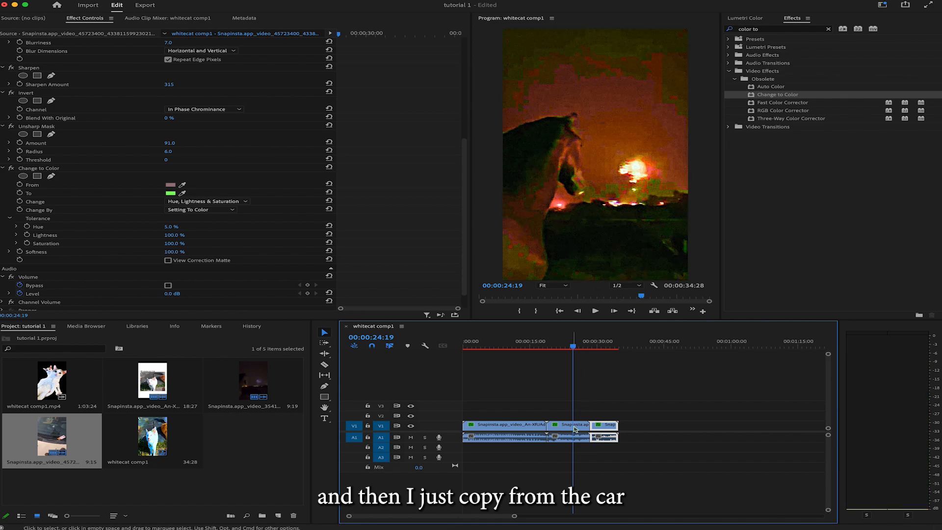
left_click(599, 349)
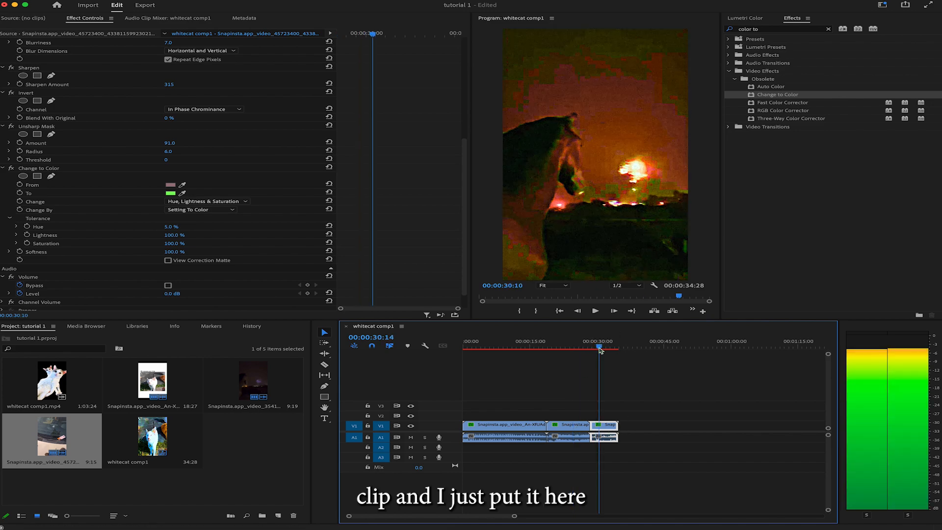
left_click(49, 169)
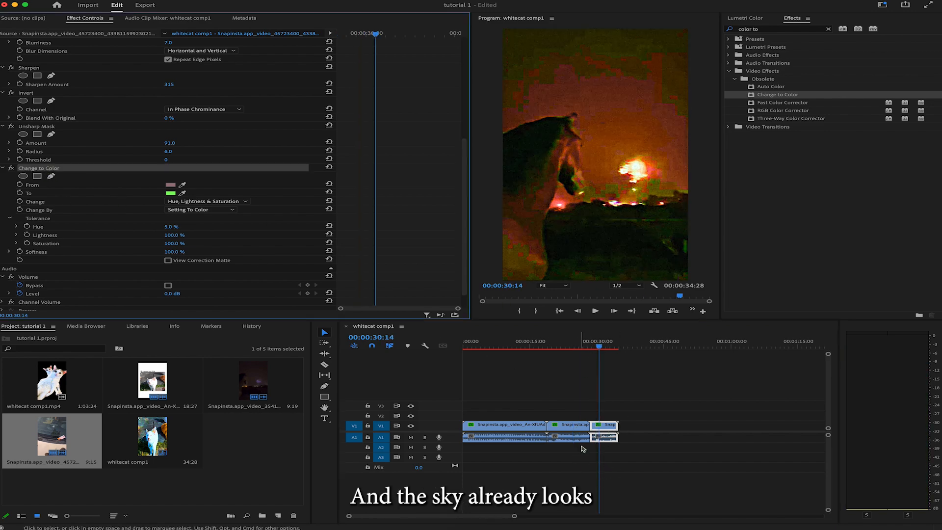
left_click(583, 429)
Step: Scrub and play back the horse clip to check the Change to Color look
left_click_drag(565, 348, 560, 350)
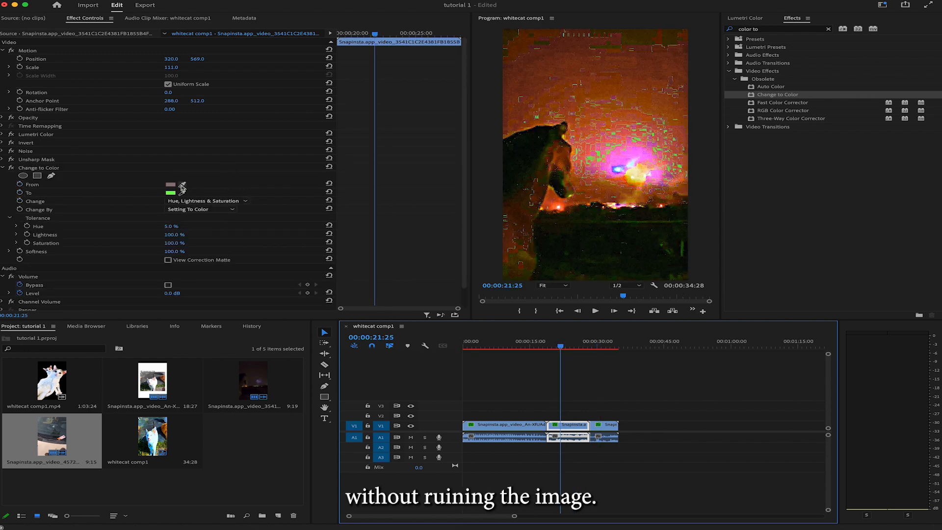
left_click_drag(563, 347, 548, 351)
key("space")
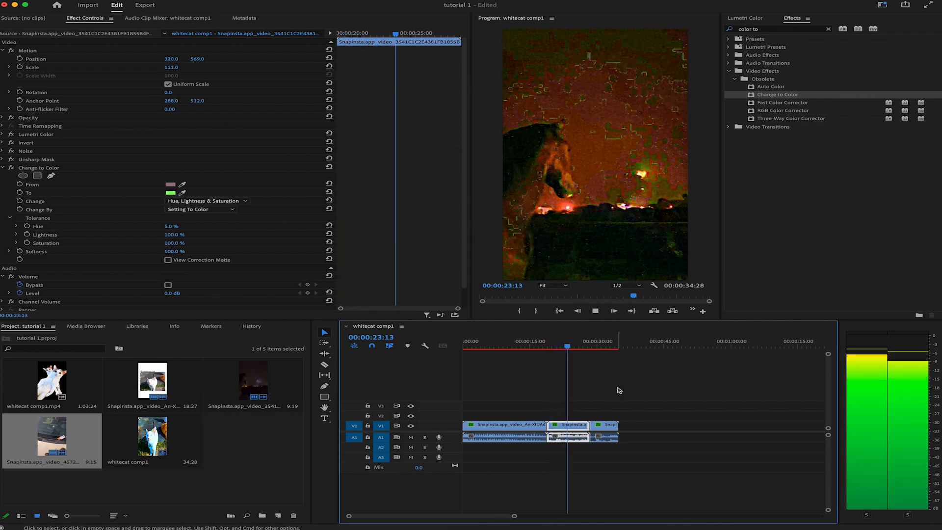
key("space")
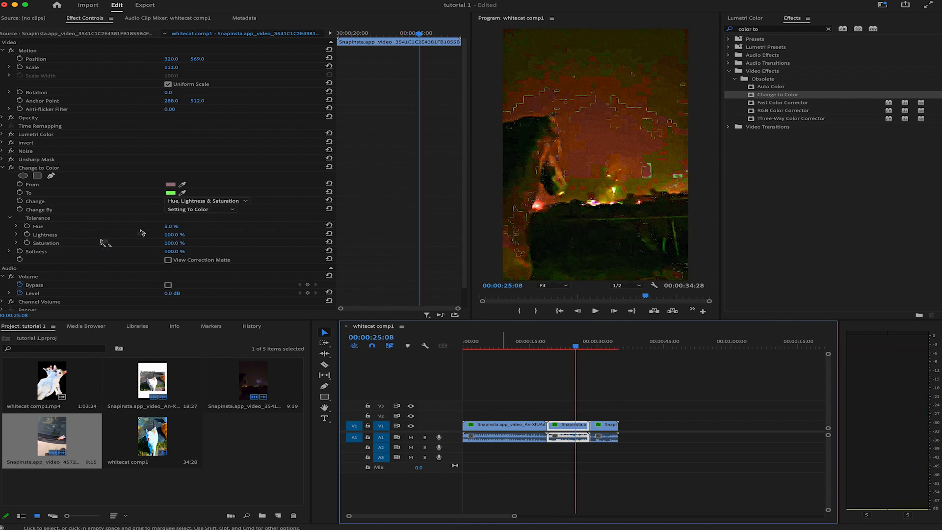
Step: Try moving Change to Color above Noise in the horse clip's effect order, undo the move and replay the clip
mouse_move(38, 168)
left_mouse_down()
mouse_move(41, 143)
mouse_move(41, 156)
left_mouse_up()
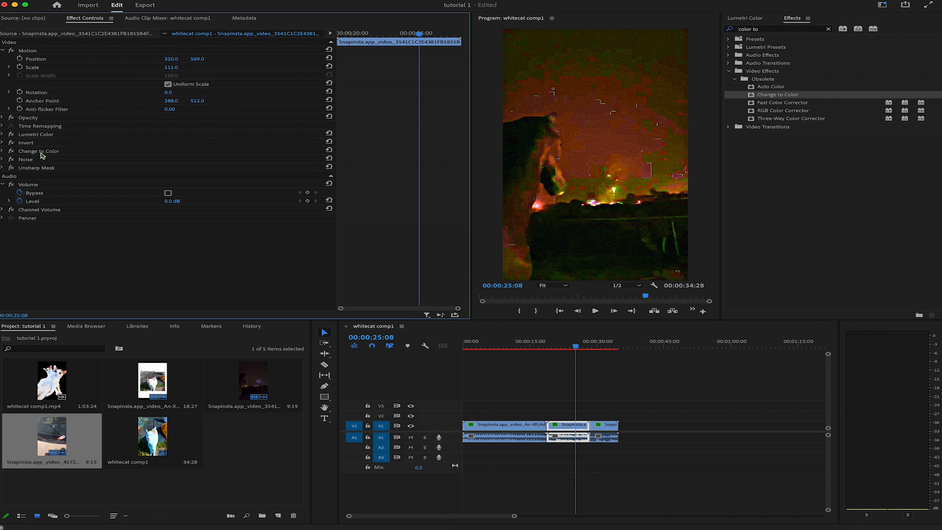
key("space")
key("super+z")
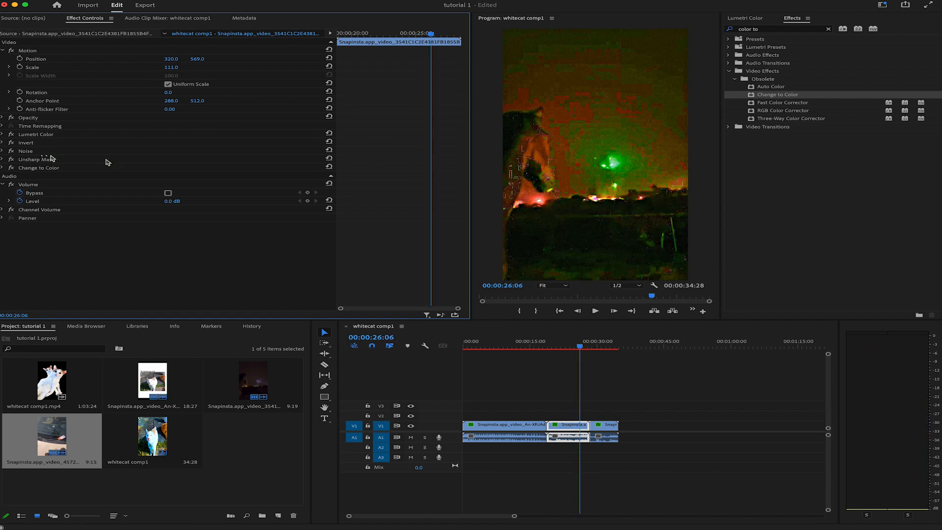
mouse_move(580, 349)
left_mouse_down()
mouse_move(558, 351)
mouse_move(574, 351)
left_mouse_up()
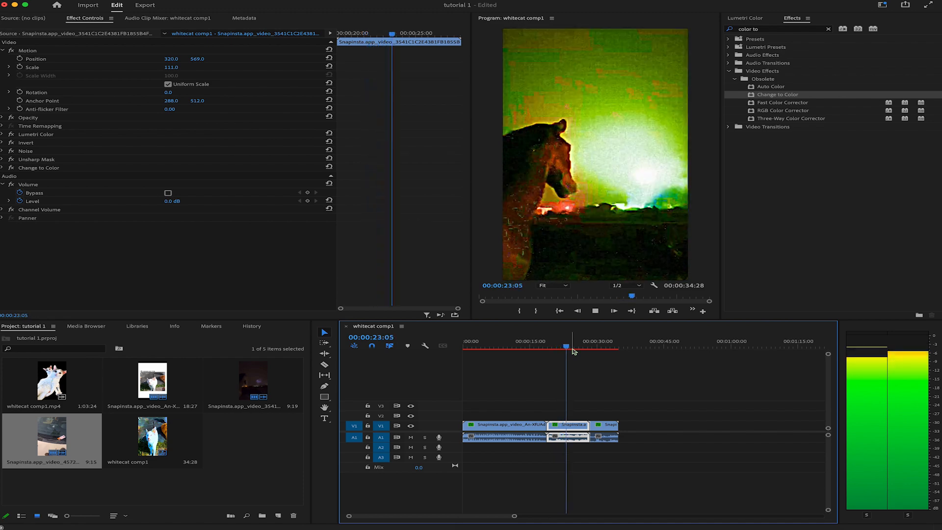
key("space")
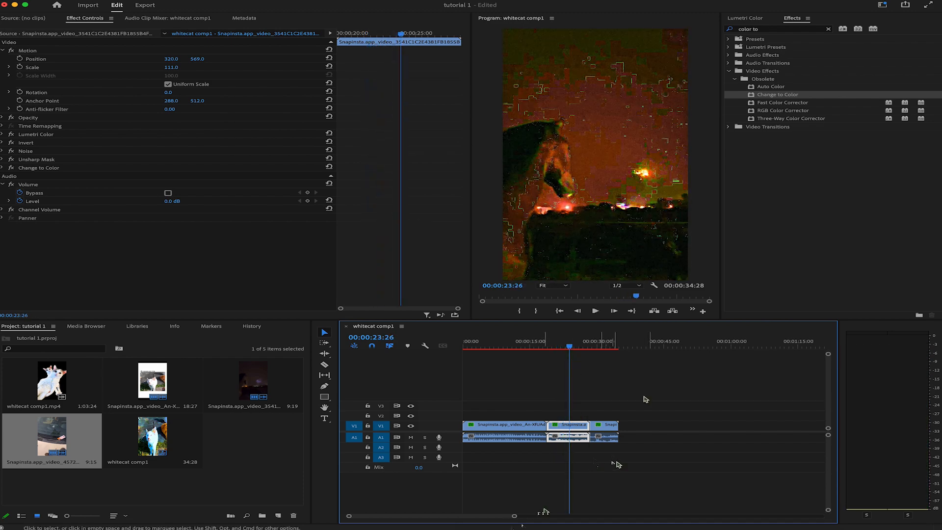
Step: Duplicate the sequence's clips so that copies are stacked on video tracks V1 and V2
left_click_drag(566, 425, 650, 433)
left_click_drag(770, 466, 691, 428)
left_click_drag(687, 426, 687, 416)
left_click_drag(687, 417, 531, 419)
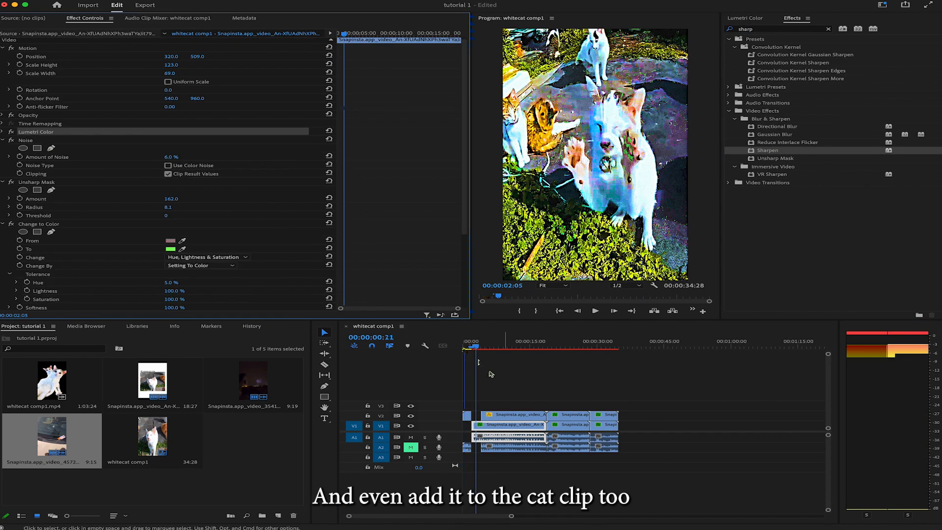
Step: Nest the stacked cat segments starting at 00:00:13:09 and remove the neighbouring cat segment's duplicate audio on A2
left_click(490, 349)
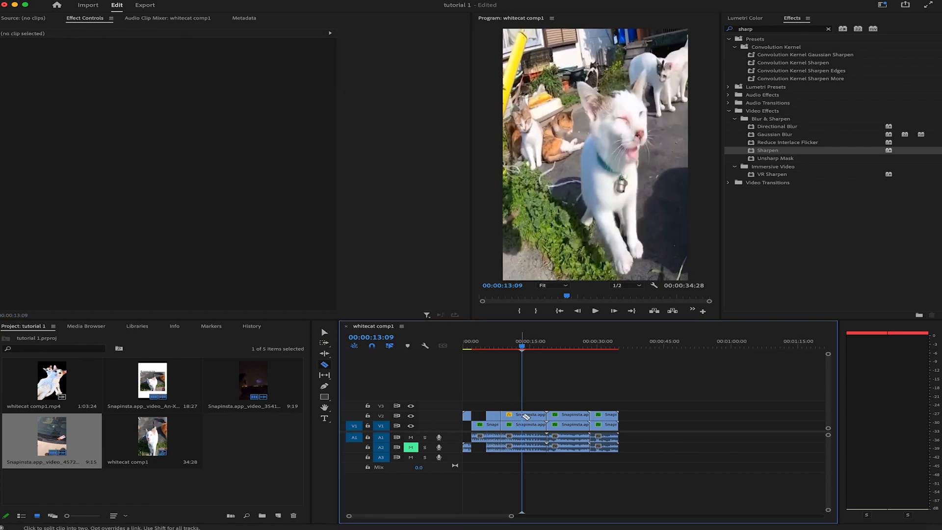
left_click(540, 427)
right_click(540, 427)
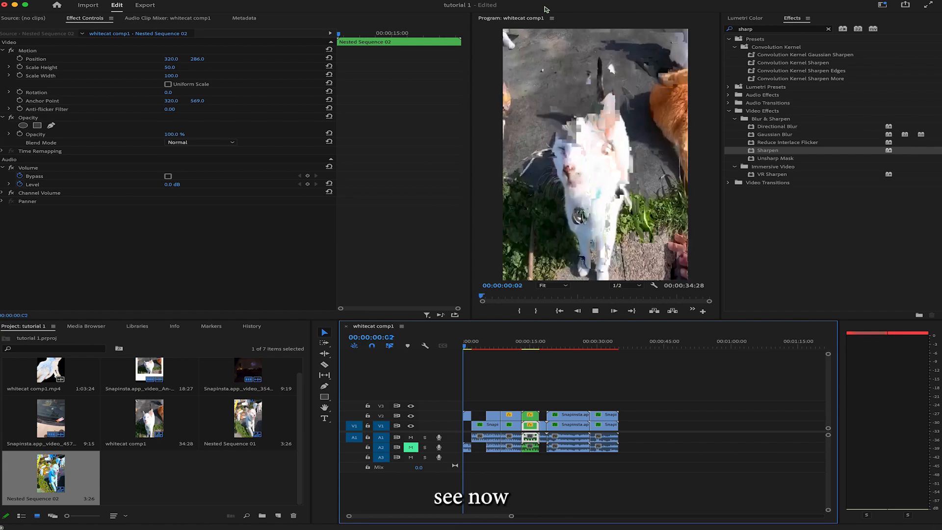
left_click(511, 448)
right_click(512, 447)
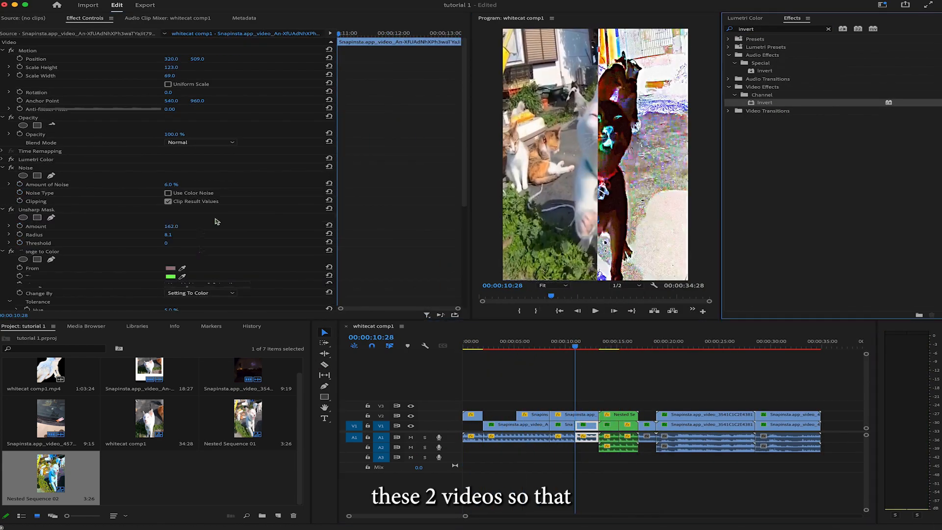
Step: Split the horse clip on V2 at about 00:00:27:06 with the Razor tool
scroll(217, 222, "down", 10)
left_click_drag(575, 347, 689, 347)
left_click(651, 427)
left_click(706, 425)
key("c")
left_click(741, 415)
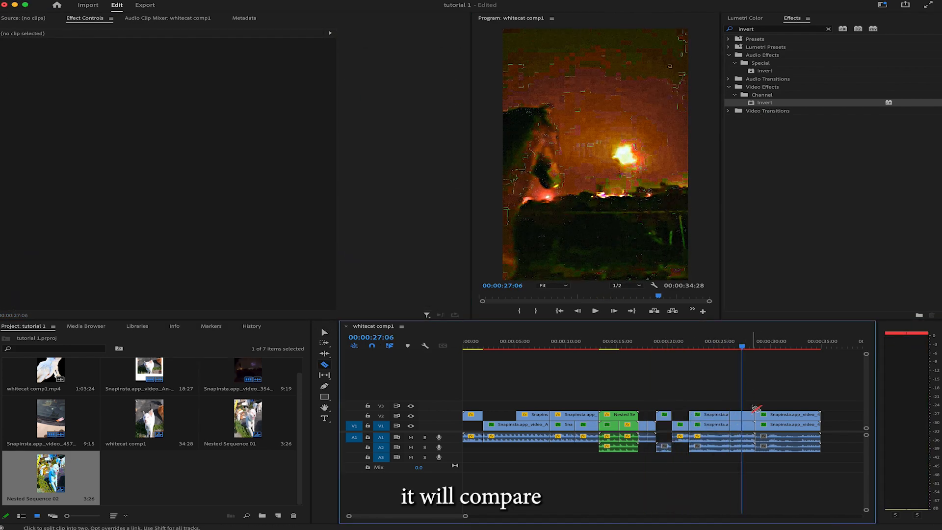
Step: Delete the duplicate audio on A2 beneath the first stacked horse segment
key("v")
left_click(721, 449)
key("Delete")
Step: Add a rectangular opacity mask to the V2 horse segment at 00:00:23:27 and fit it over the frame's upper half
left_click(708, 346)
left_click(709, 415)
left_click(37, 126)
left_click_drag(622, 126, 696, 31)
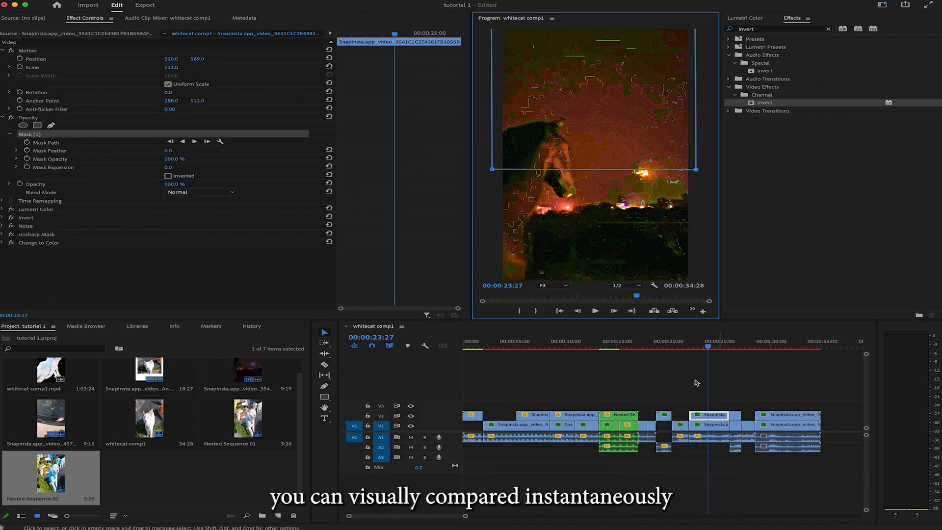
Step: Split the masked V2 horse segment at 00:00:23:27 and adjust the opacity mask's area on its second part
left_click(710, 415)
left_click(718, 346)
left_click_drag(598, 94, 585, 163)
Step: Delete the Lumetri Color, Invert, Noise, Unsharp Mask and Change to Color effects from the V2 horse segments, keeping their masks
left_click(661, 347)
left_click(665, 416)
left_click(32, 193)
key("Delete")
left_click(698, 415)
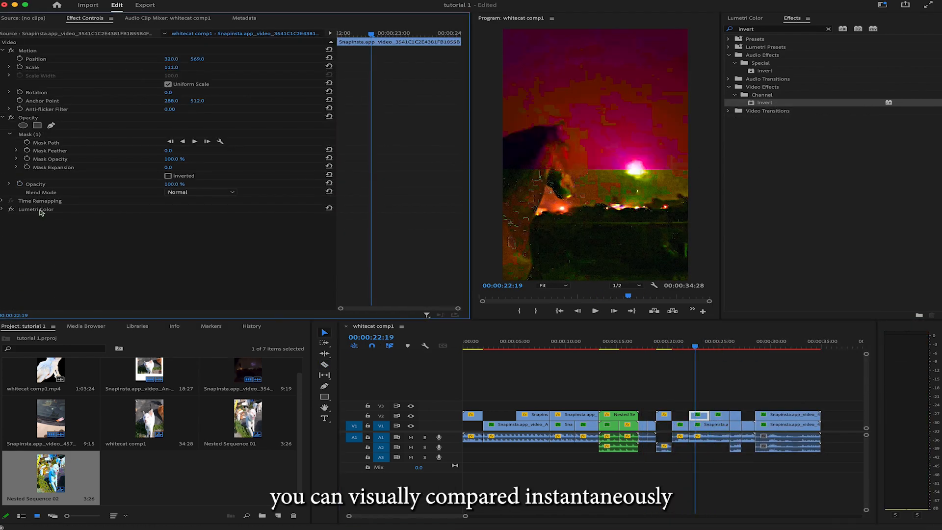
left_click(38, 243)
Step: Nest the V2 and V1 horse segments at 00:00:26:19 separately and stack them in the frame's upper and lower halves
left_click(736, 415)
right_click(737, 430)
left_click(760, 288)
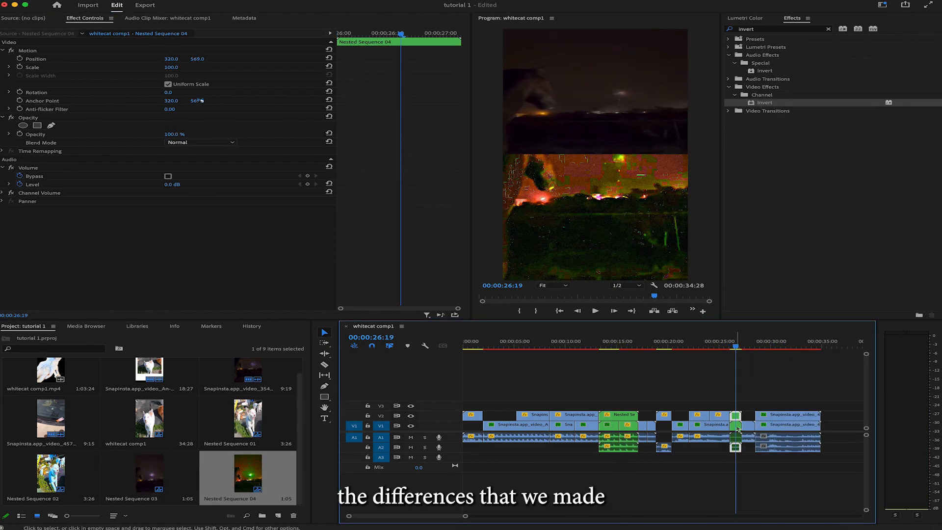
Step: Delete the fragmented audio under the horse and car clips, extend the A2 horse audio to the sequence end, and play it back
left_click_drag(839, 436, 681, 453)
key("Delete")
left_click_drag(671, 447, 821, 447)
left_click(722, 347)
key("space")
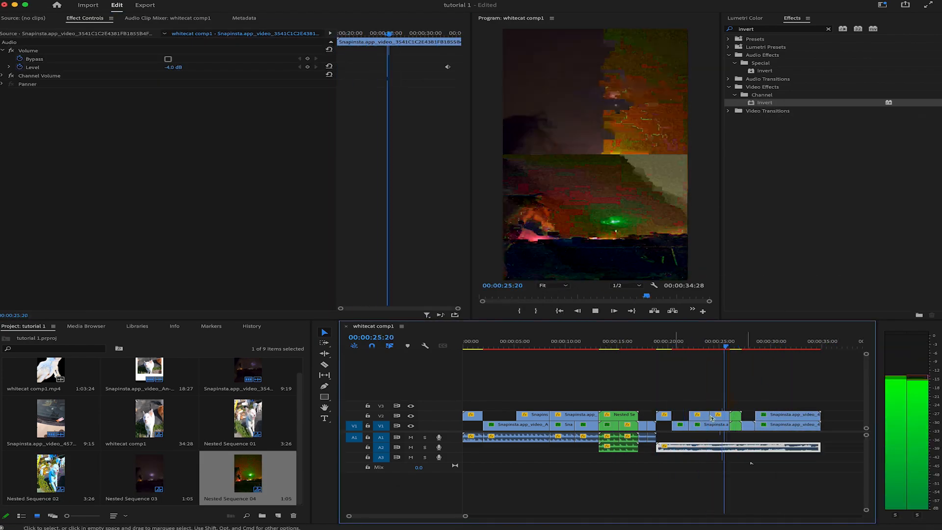
Step: Review the masked V2 horse segment and the stacked cat comparison at several points in the sequence
left_click(657, 347)
left_click(788, 416)
left_click_drag(698, 347, 717, 351)
left_click(719, 415)
left_click(30, 134)
left_click(728, 348)
left_click(646, 348)
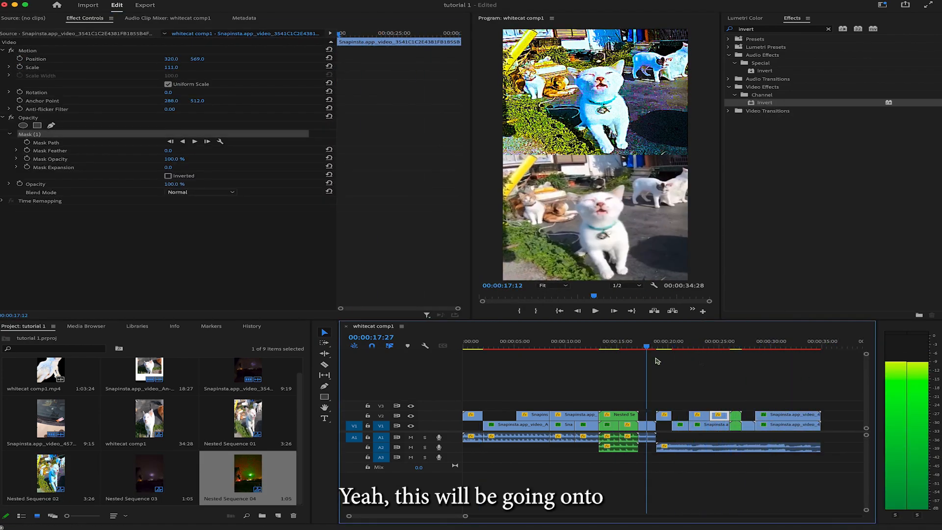
Step: Remove the applied effects from the V2 car clip and extend the A2 audio to about 00:00:37:14
left_click(786, 416)
left_click(766, 349)
left_click(36, 160)
key("Delete")
left_click(677, 447)
left_click_drag(820, 416, 847, 447)
Step: Cut the car clips with the Razor tool and delete the unneeded V2 pieces, leaving a gap before 00:00:30:26
left_click(795, 425)
key("c")
left_click(767, 416)
key("Delete")
left_click_drag(780, 348, 802, 352)
left_click(820, 415)
key("Delete")
left_click(781, 348)
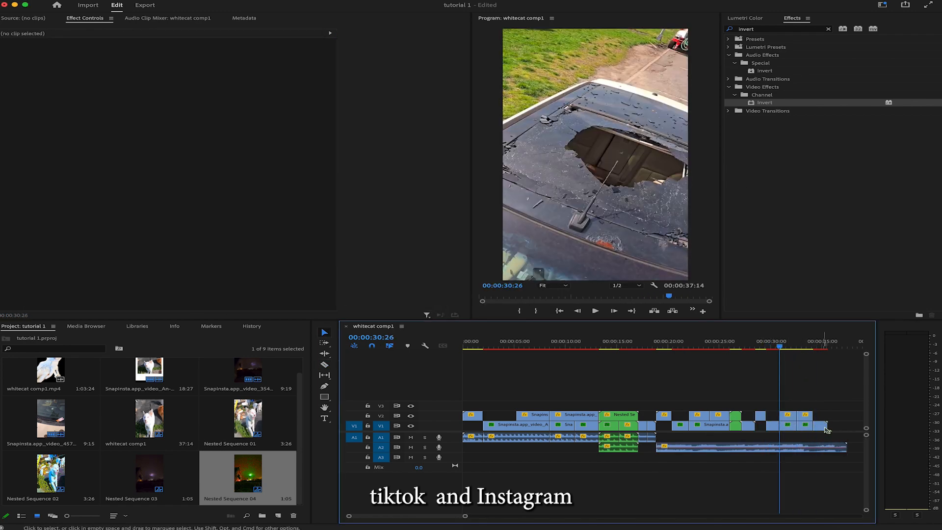
Step: Add a rectangular opacity mask to the V2 car segment at 00:00:31:22 and fit it over the frame's upper half
left_click(788, 416)
left_click(788, 348)
left_click(37, 126)
left_click_drag(619, 124, 623, 126)
left_click_drag(696, 122, 696, 30)
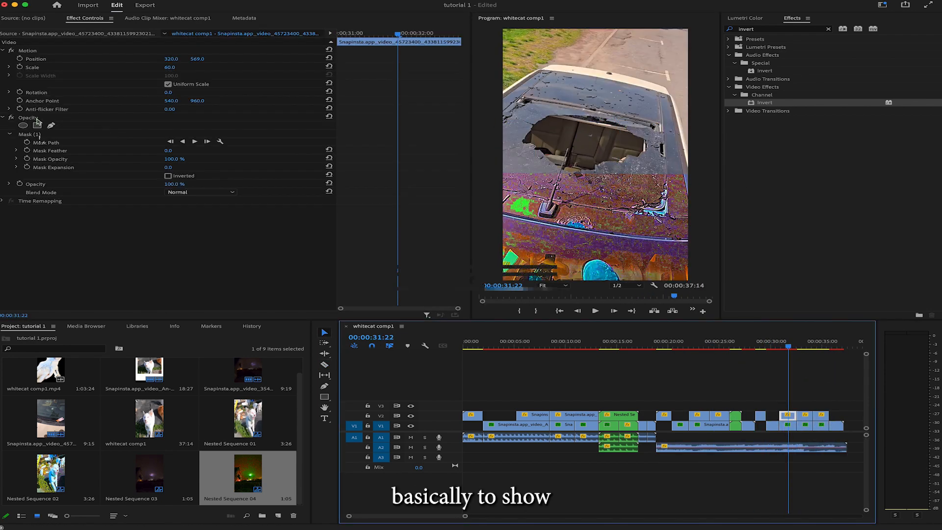
Step: Add a rectangular opacity mask to the next V2 car segment, near 00:00:33, and stretch its corners past the frame's right edge
left_click(801, 348)
left_click(805, 415)
left_click(37, 125)
left_click_drag(642, 92, 703, 80)
left_click_drag(610, 227, 705, 307)
Step: Place the V2 and V1 car segments at 00:00:34:19 side by side, with Uniform Scale off and the V2 Scale Width at 30
left_click(818, 347)
right_click(822, 416)
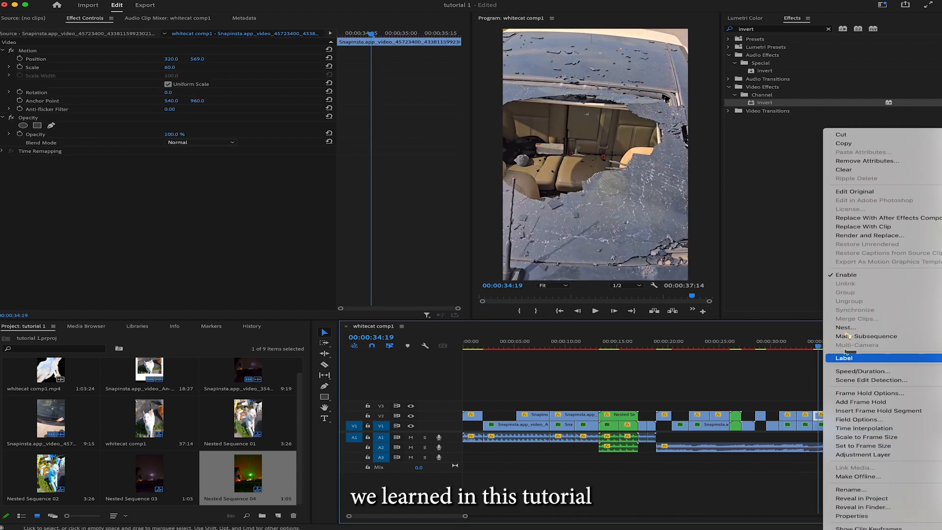
left_click(845, 273)
left_click(821, 425)
left_click(821, 416)
left_click(168, 84)
left_click_drag(170, 76, 195, 61)
left_click(821, 425)
left_click(821, 416)
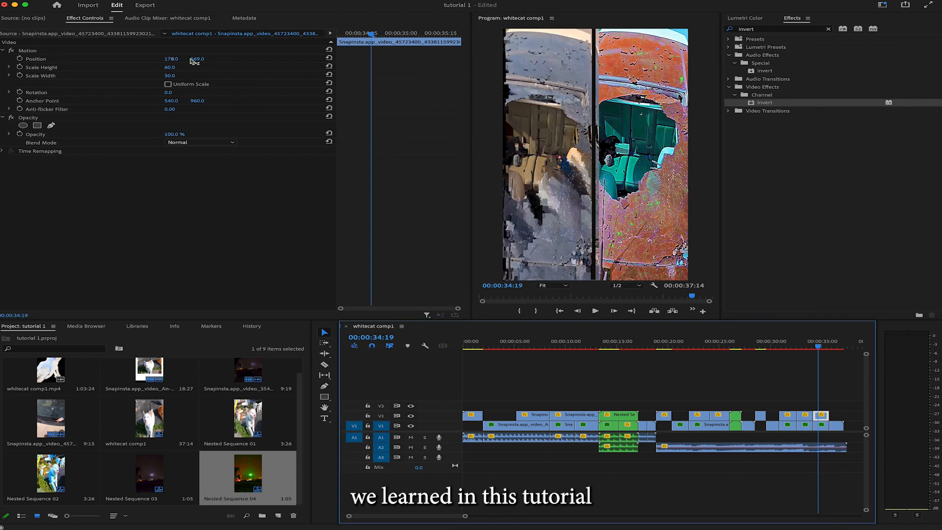
Step: Set the Scale Width of the stylized V1 car segment at 00:00:34:19 to 30.5
left_click(821, 425)
left_click(170, 75)
type("30.5")
key("minus")
left_click(717, 347)
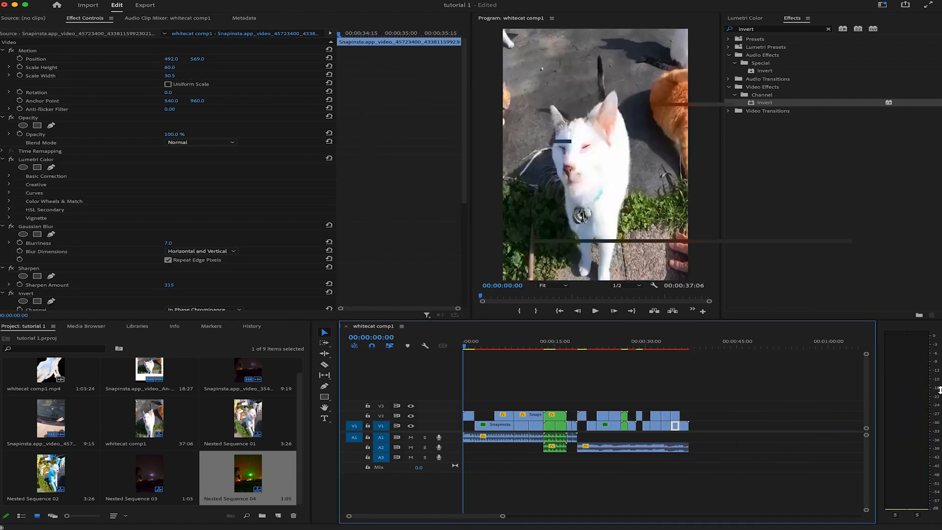